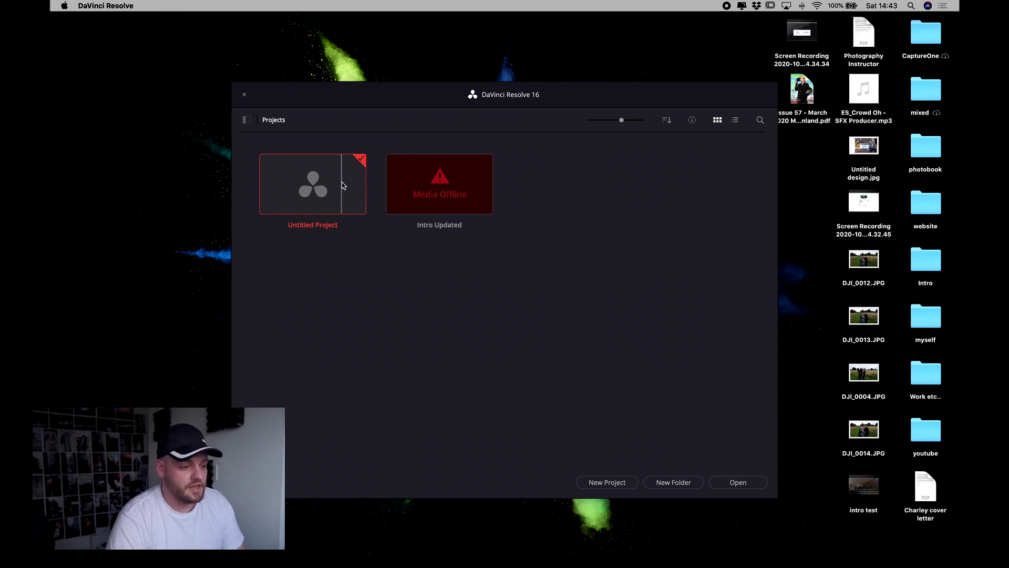
# - Open the untitled project, return to the Project Manager and create a new project named Tutorial
pyautogui.doubleClick(322, 195)
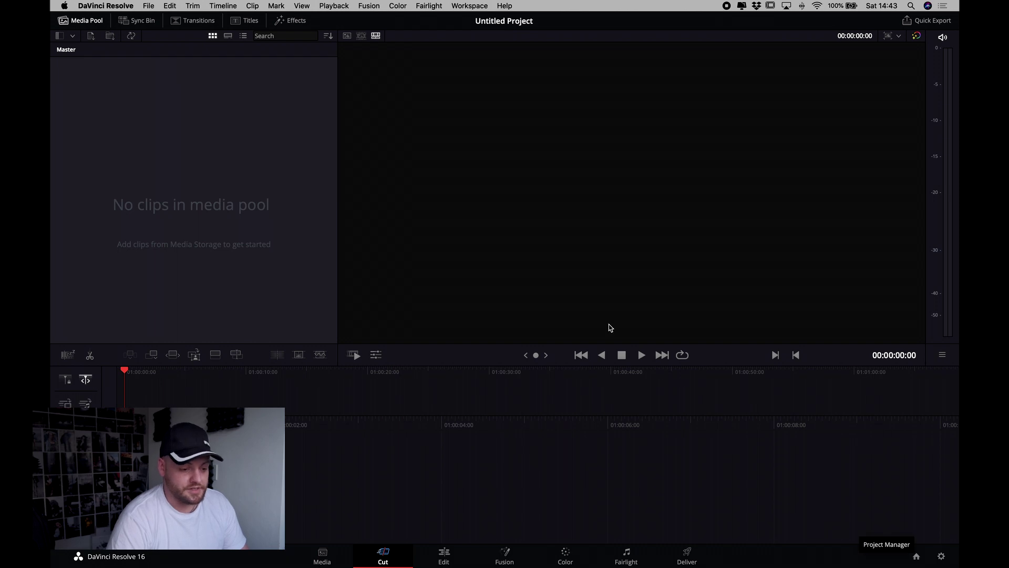
pyautogui.click(917, 560)
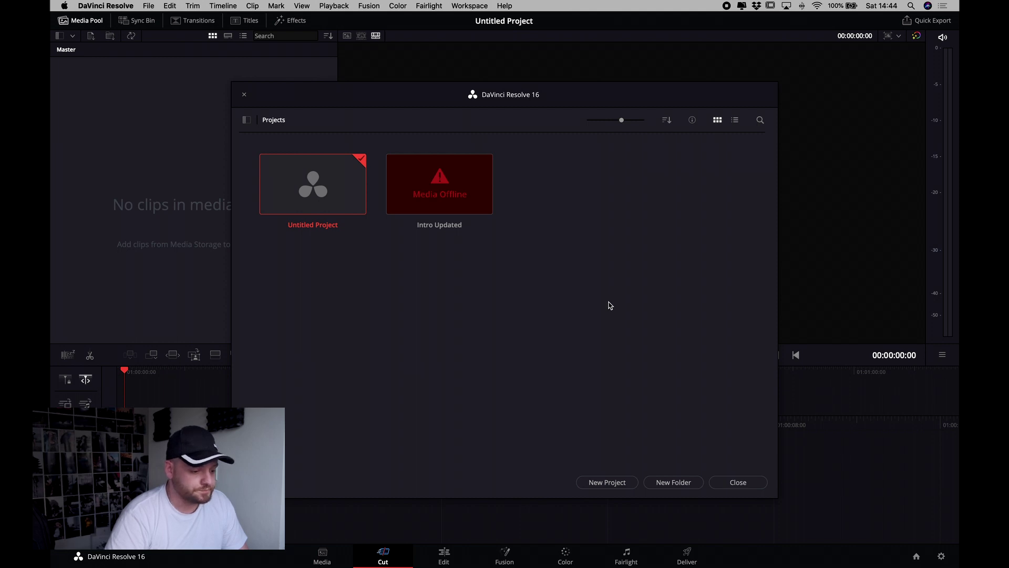
pyautogui.click(607, 483)
pyautogui.press('BackSpace')
pyautogui.write('Tutorial')
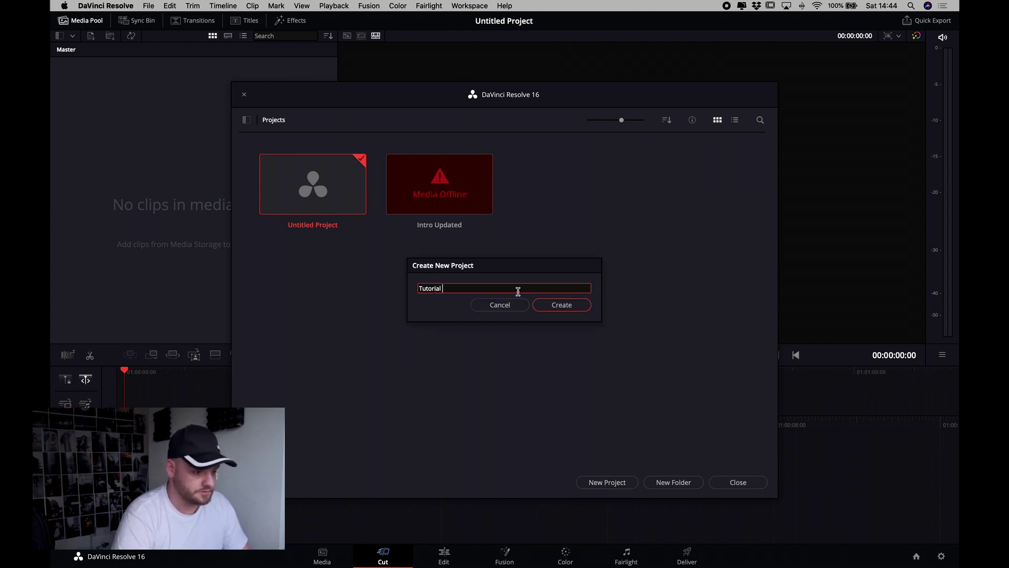
pyautogui.click(566, 306)
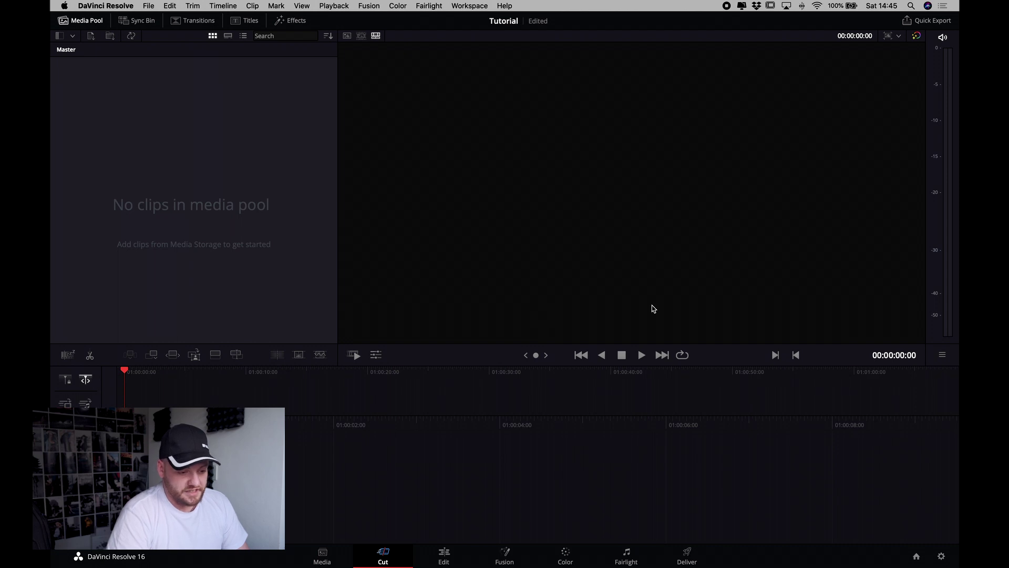
# - Examine every category of the project settings, from Master Settings to Fairlight and Presets, and close them without saving
pyautogui.click(941, 556)
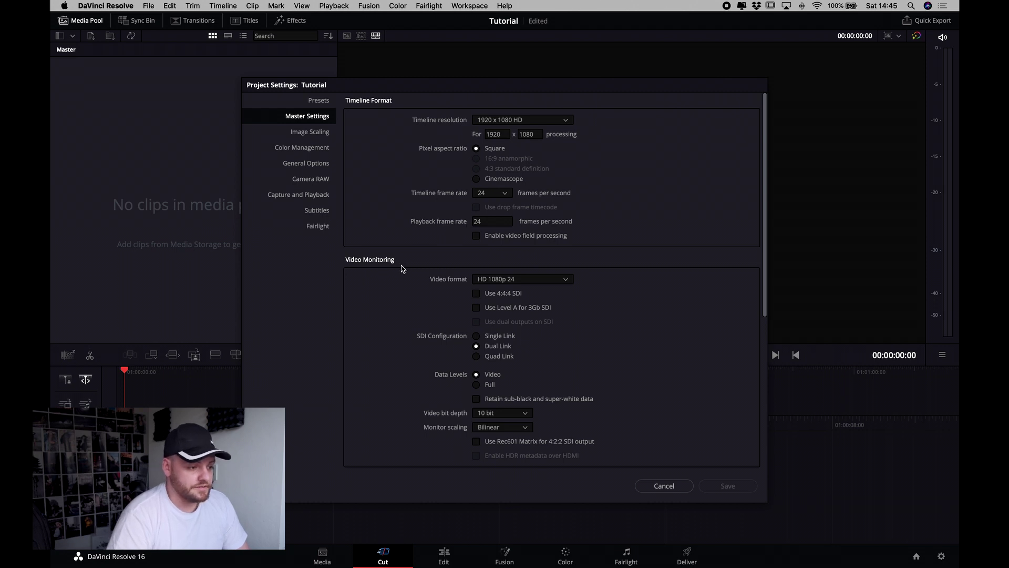
pyautogui.click(308, 136)
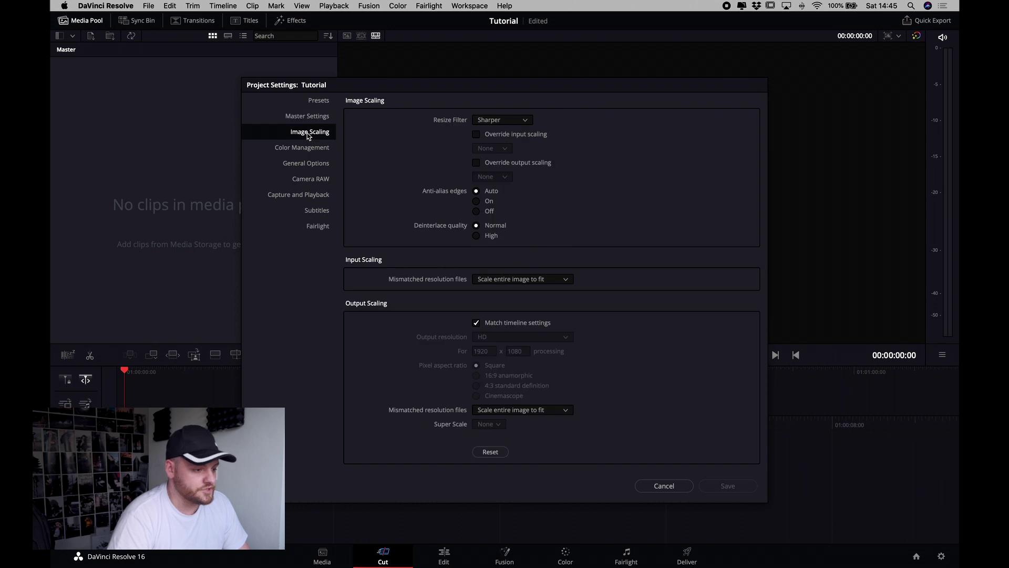
pyautogui.click(307, 148)
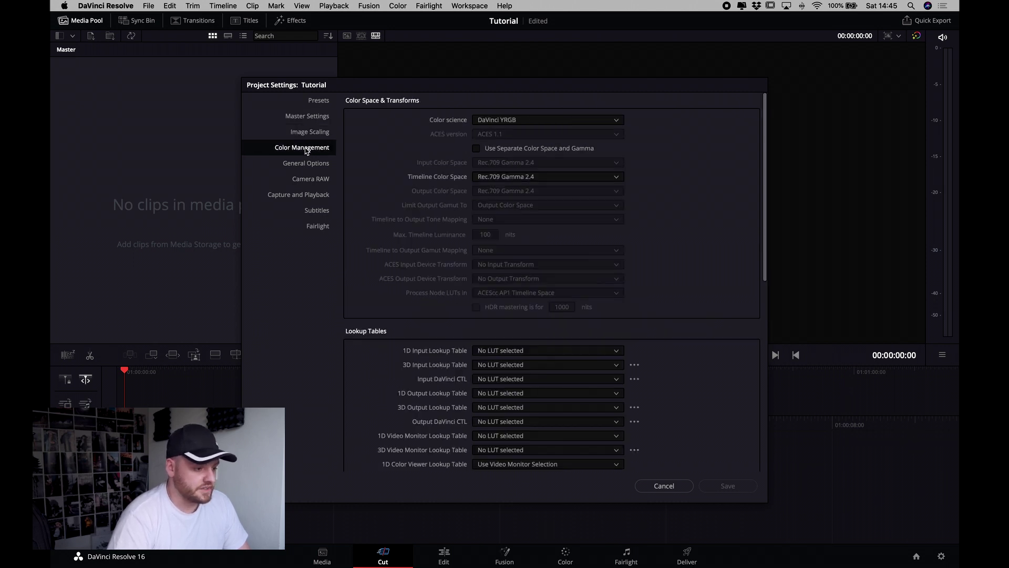
pyautogui.click(312, 167)
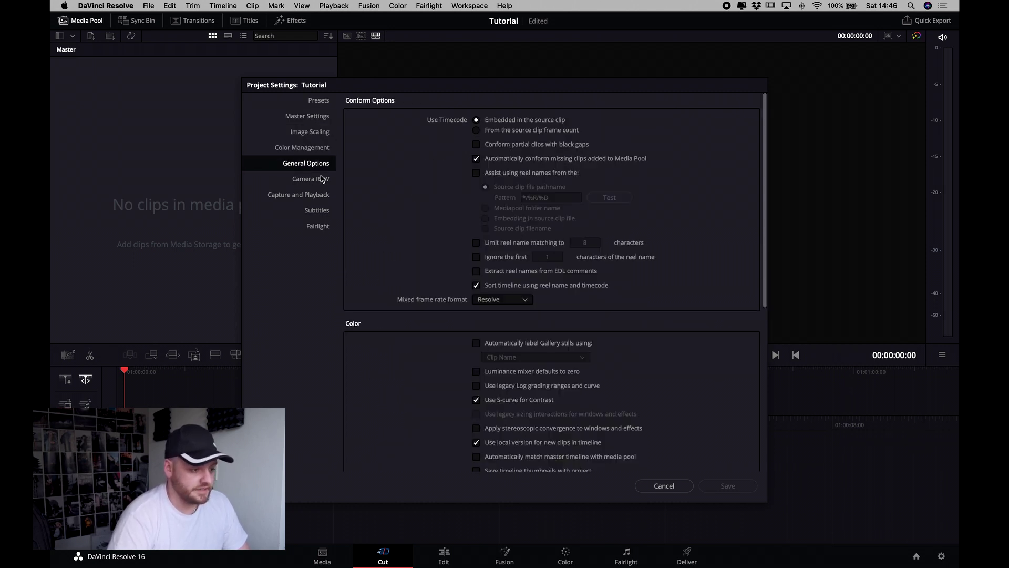
pyautogui.click(316, 182)
pyautogui.click(309, 196)
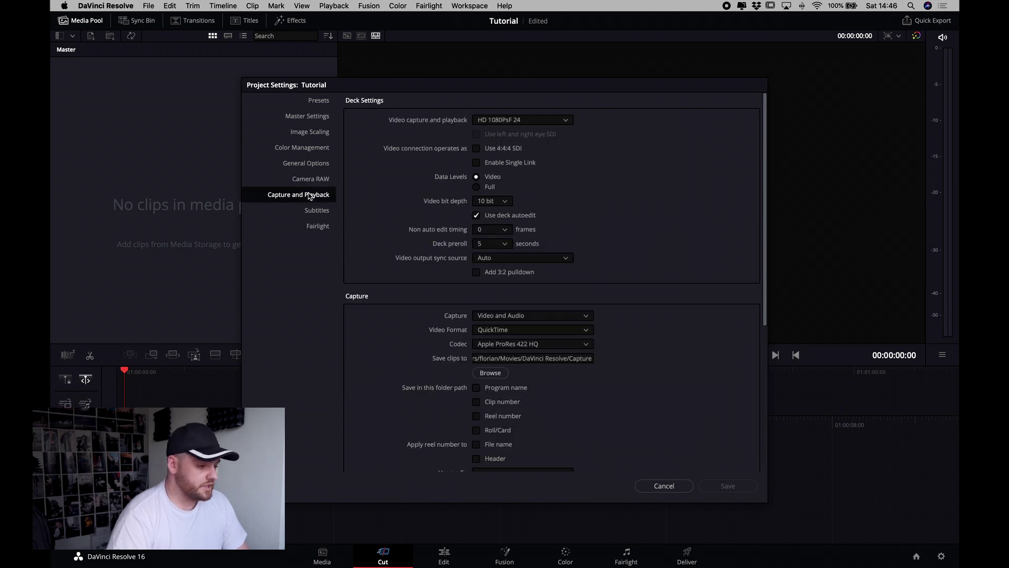
pyautogui.click(318, 215)
pyautogui.click(318, 226)
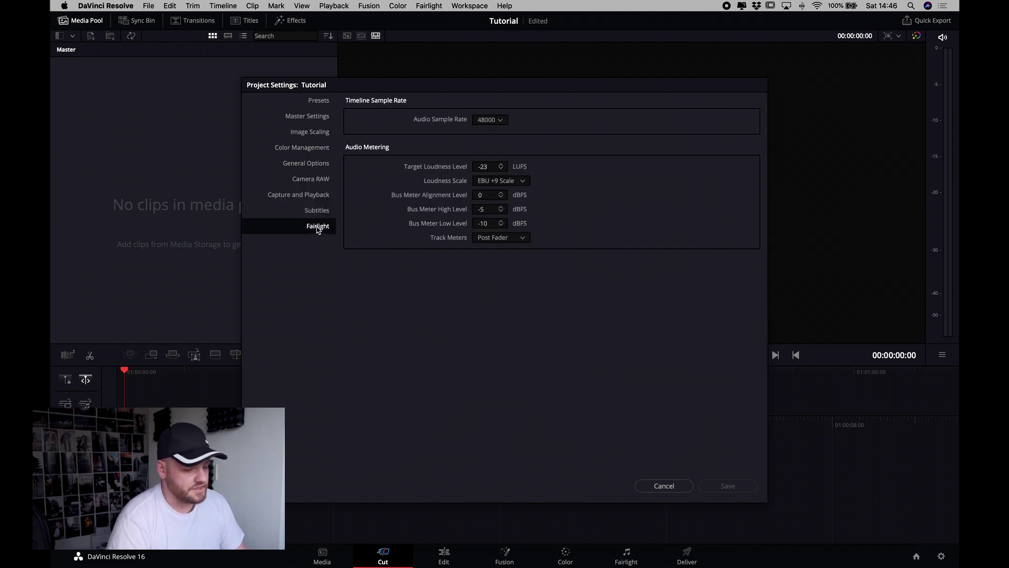
pyautogui.click(321, 102)
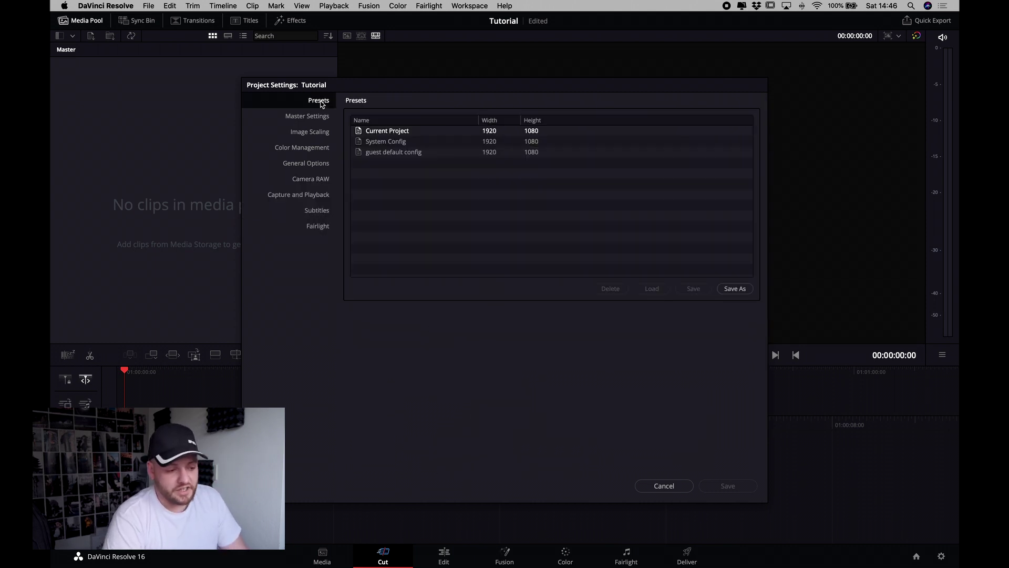
pyautogui.click(315, 117)
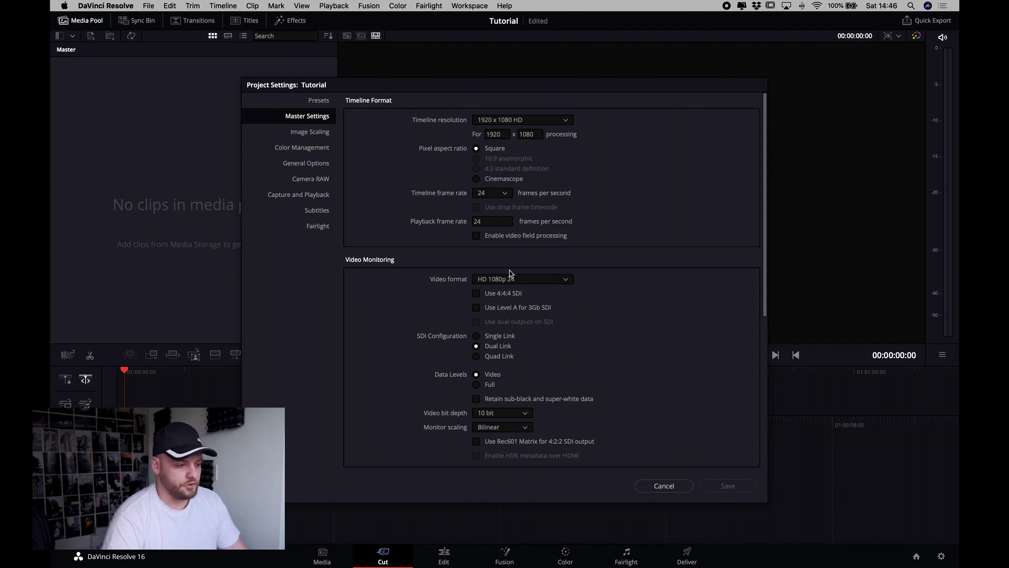
pyautogui.click(661, 486)
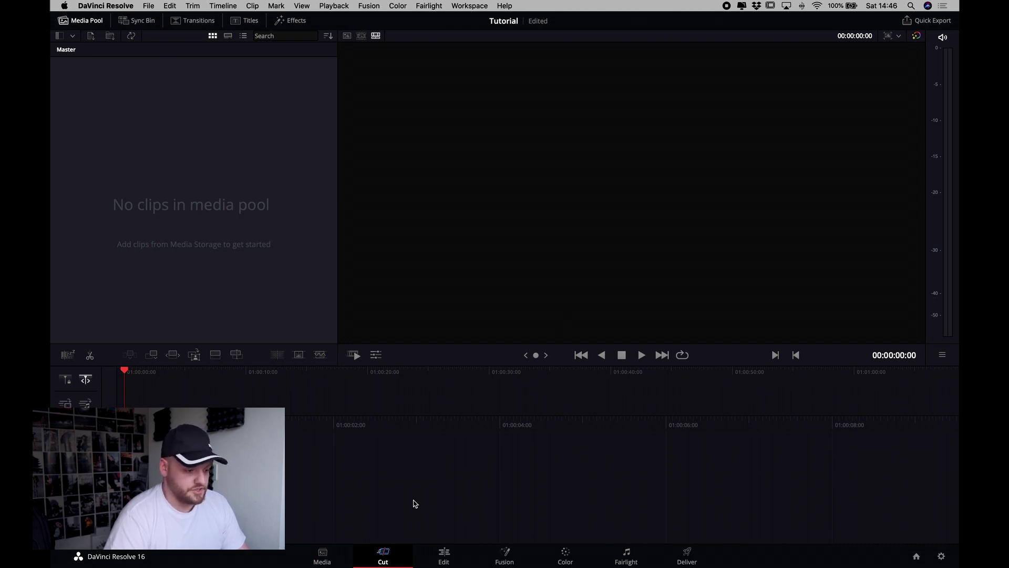
# - Look through the Media, Cut, Edit, Fusion, Color, Fairlight and Deliver pages, and return to the Media page
pyautogui.click(323, 562)
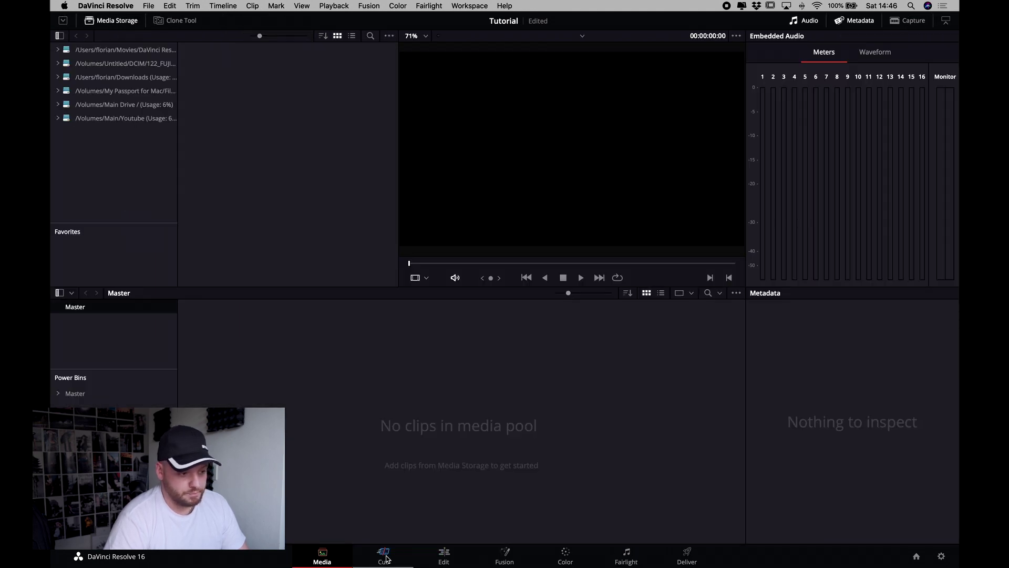
pyautogui.click(383, 557)
pyautogui.click(454, 558)
pyautogui.click(503, 555)
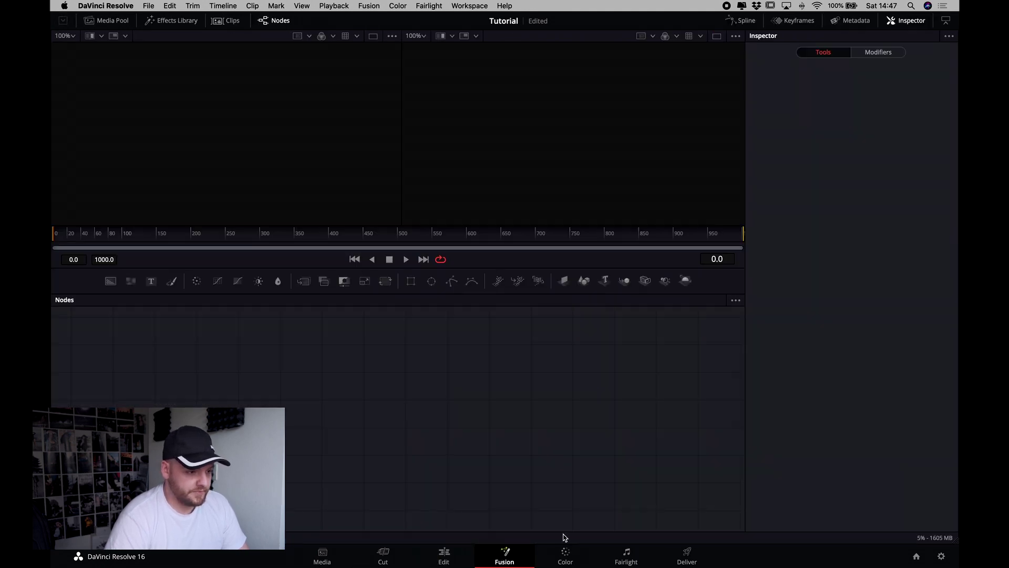
pyautogui.click(562, 557)
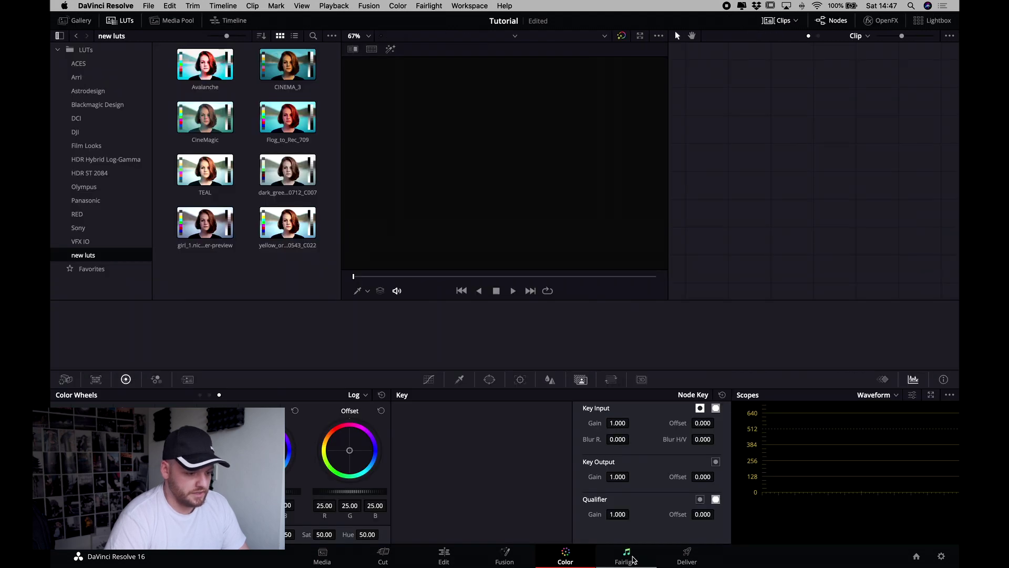
pyautogui.click(630, 558)
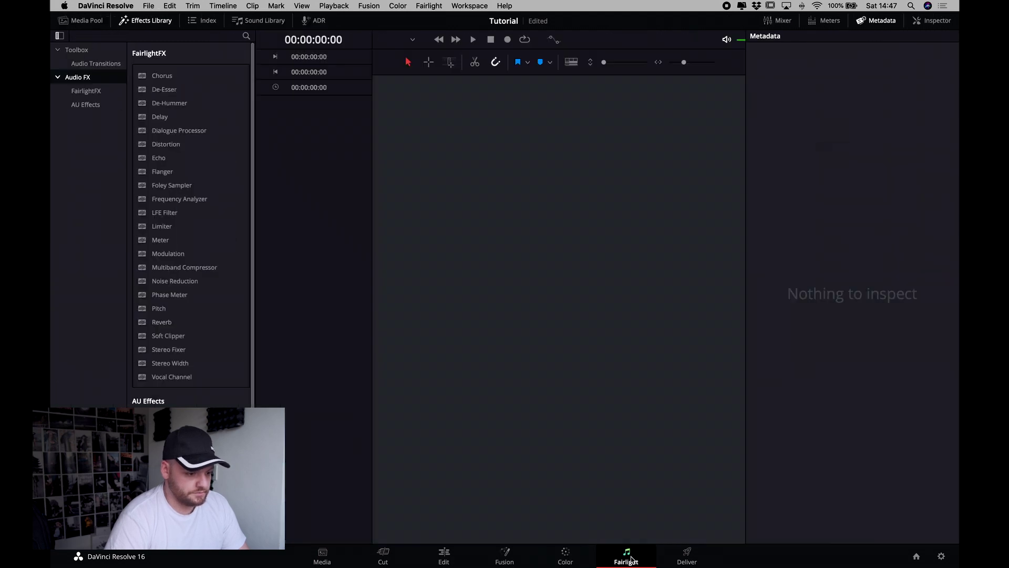
pyautogui.click(685, 557)
pyautogui.click(327, 559)
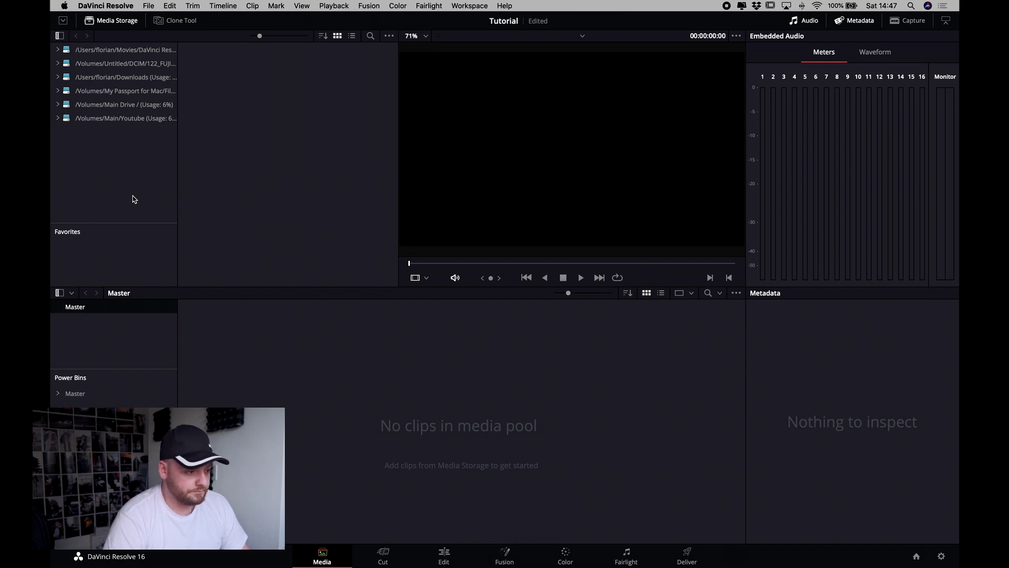
# - Examine the Youtube volume in the media storage and the folder chooser for adding a new location, and cancel it
pyautogui.click(111, 120)
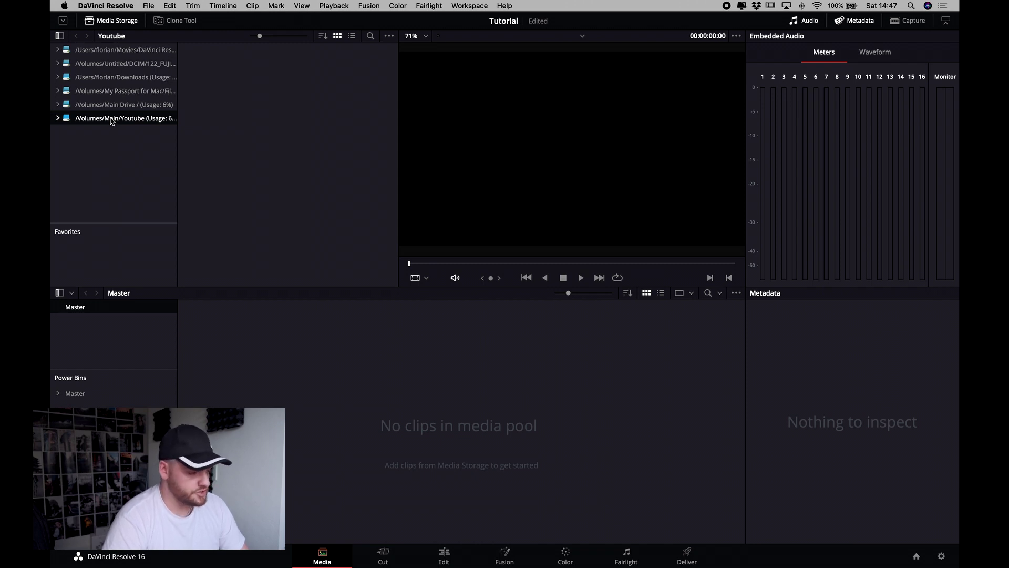
pyautogui.click(55, 119)
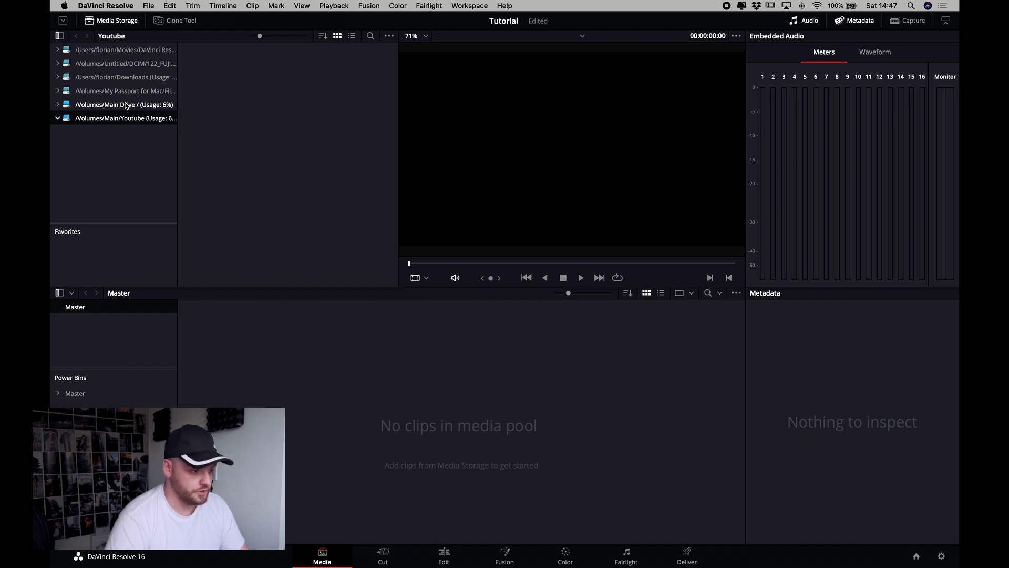
pyautogui.rightClick(97, 150)
pyautogui.click(129, 159)
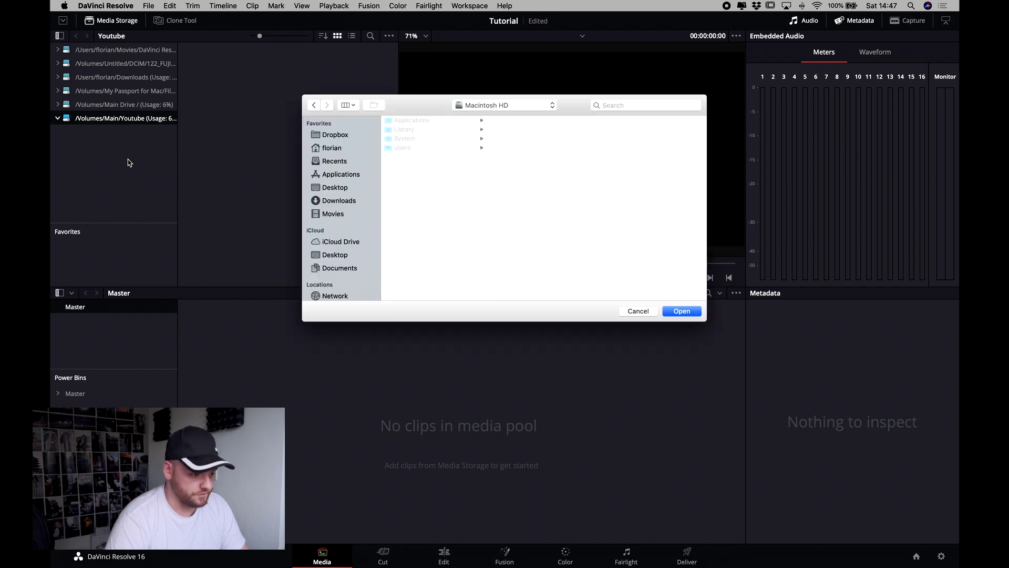
pyautogui.scroll(-5, 345, 153)
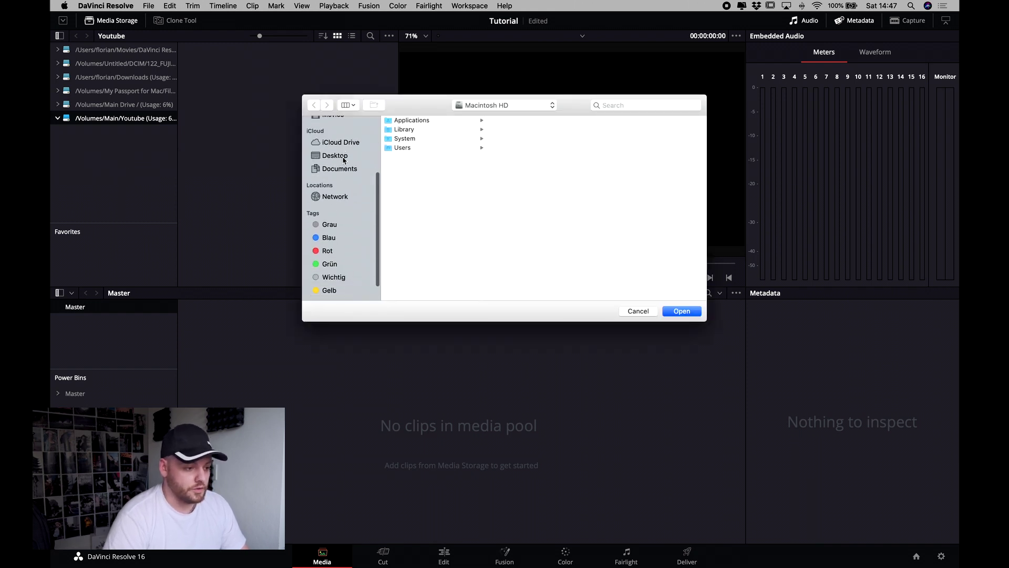
pyautogui.scroll(5, 337, 164)
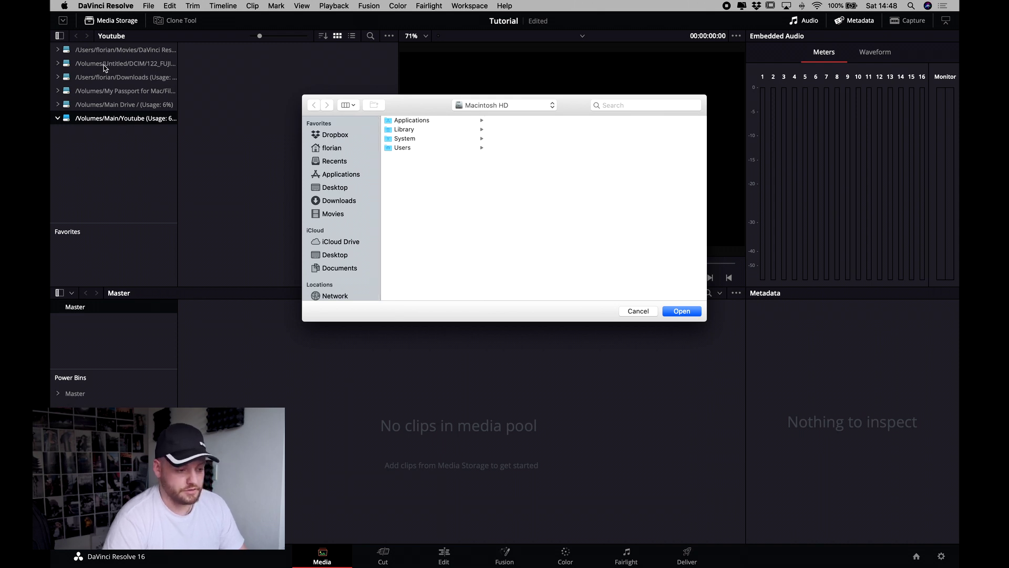
pyautogui.click(638, 311)
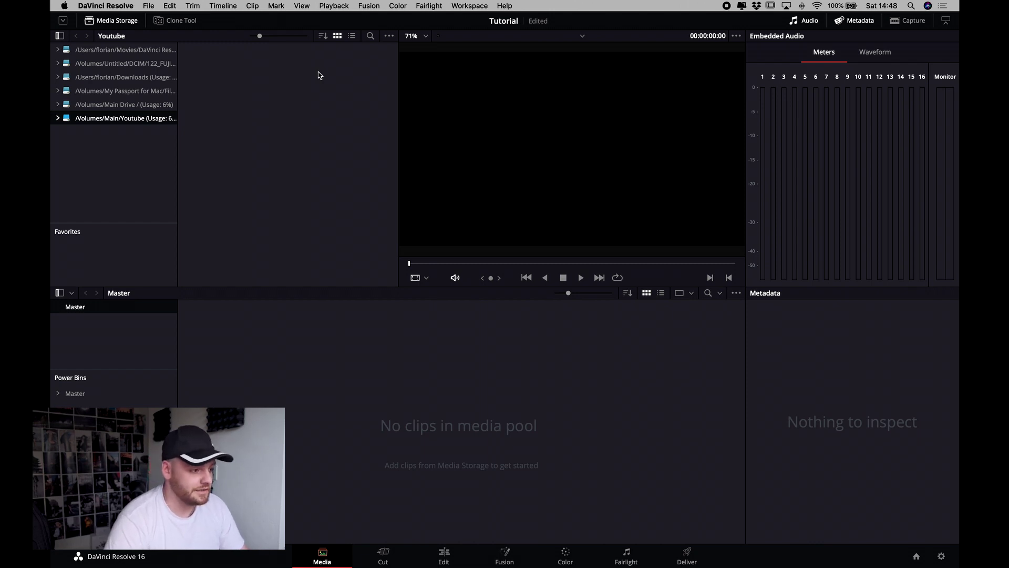
# - Import the intro test movie from the Desktop folder into the project's media pool
pyautogui.click(149, 6)
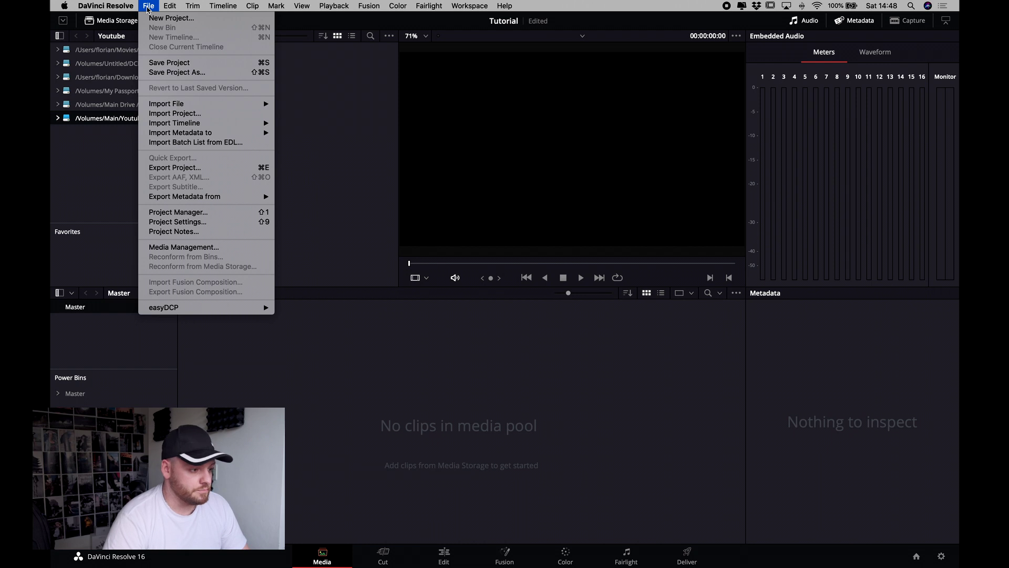
pyautogui.moveTo(182, 105)
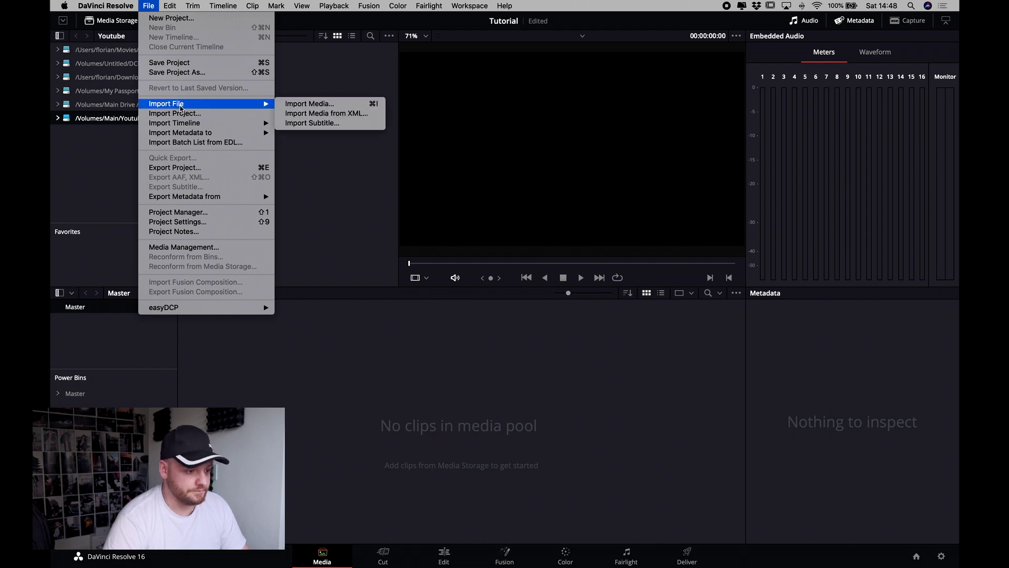
pyautogui.click(317, 104)
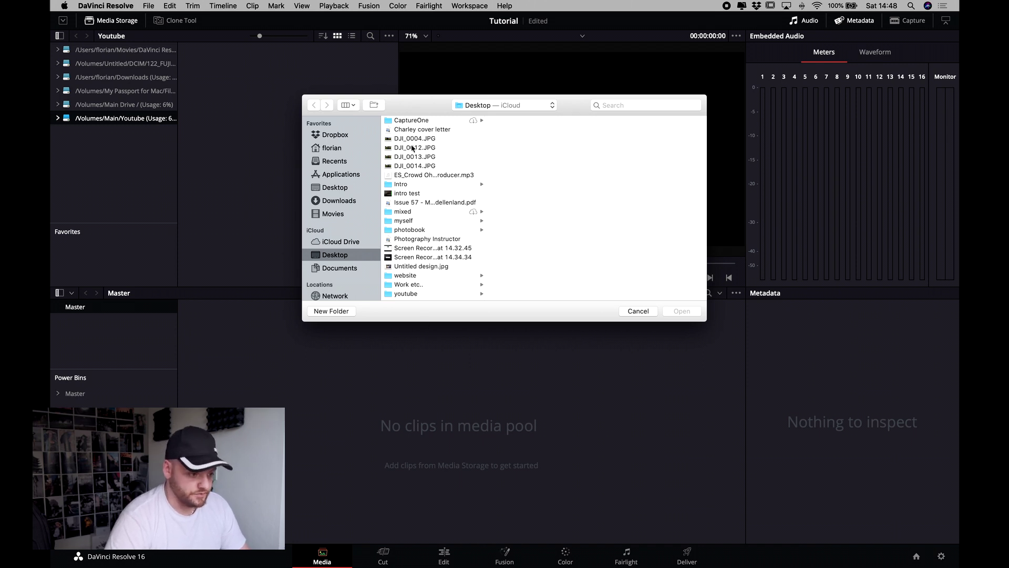
pyautogui.click(404, 194)
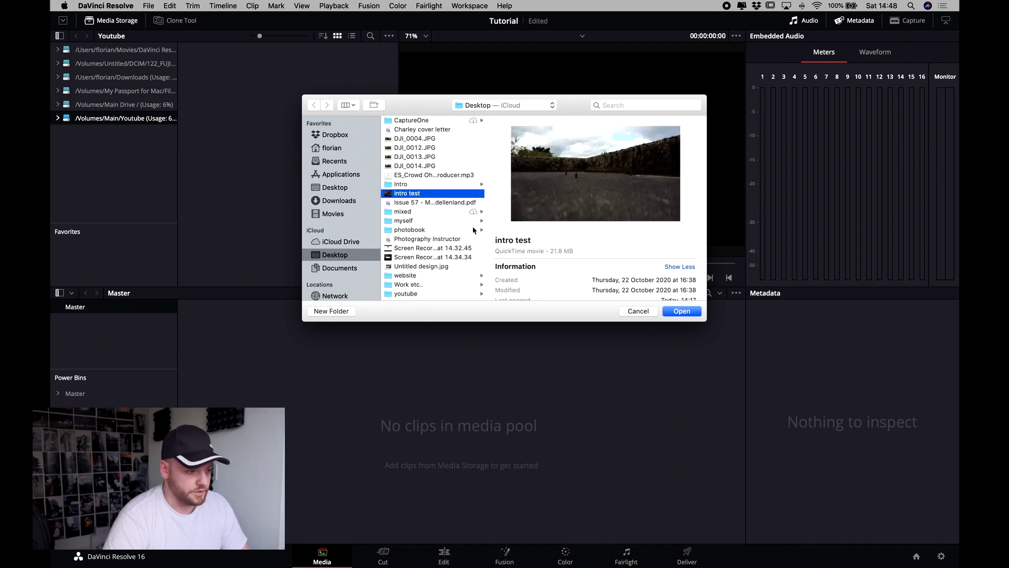
pyautogui.click(666, 311)
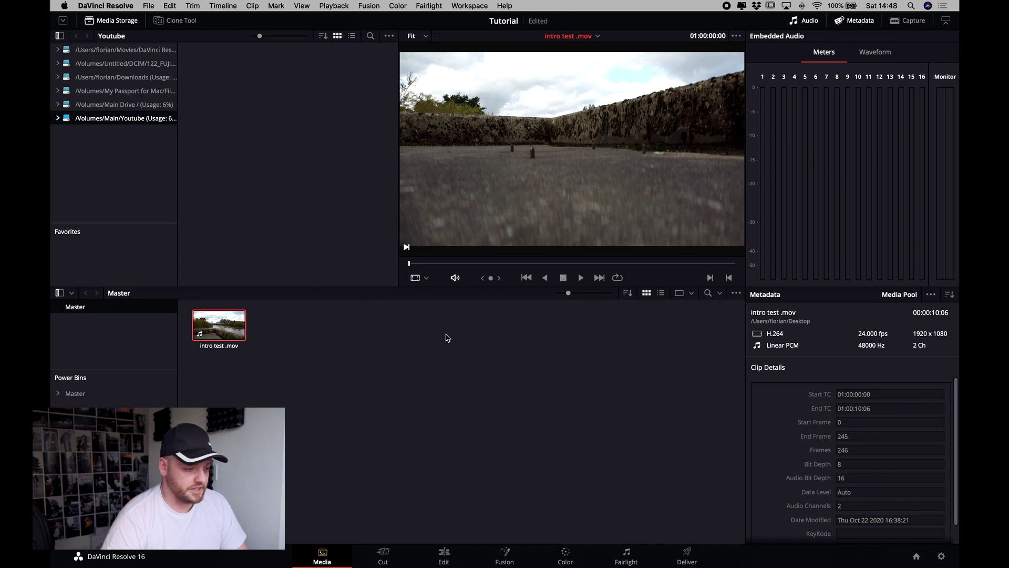
# - Place intro test.mov on a new timeline in the Cut page and delete the clip from that timeline
pyautogui.click(382, 555)
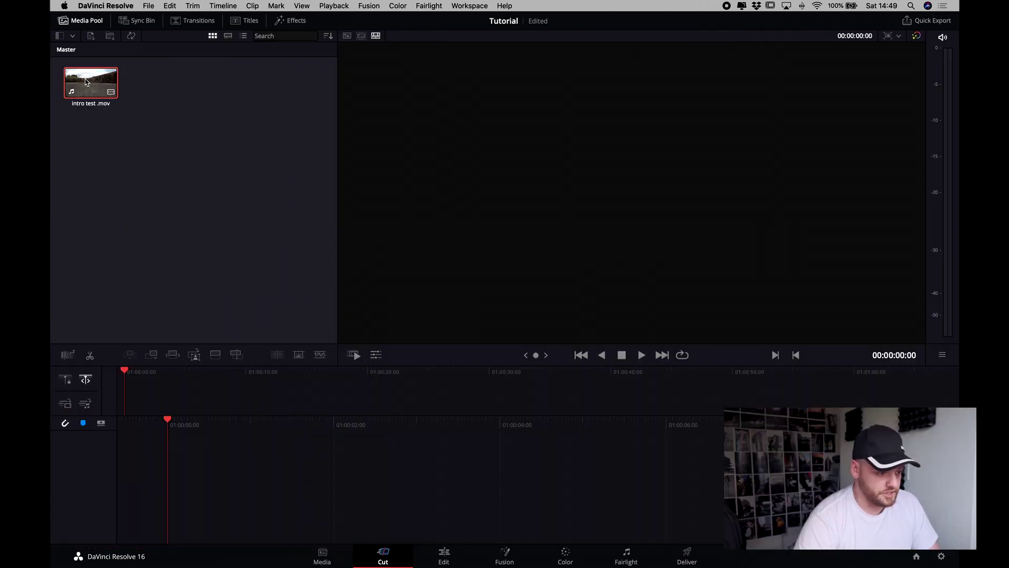
pyautogui.moveTo(87, 81); pyautogui.dragTo(176, 373)
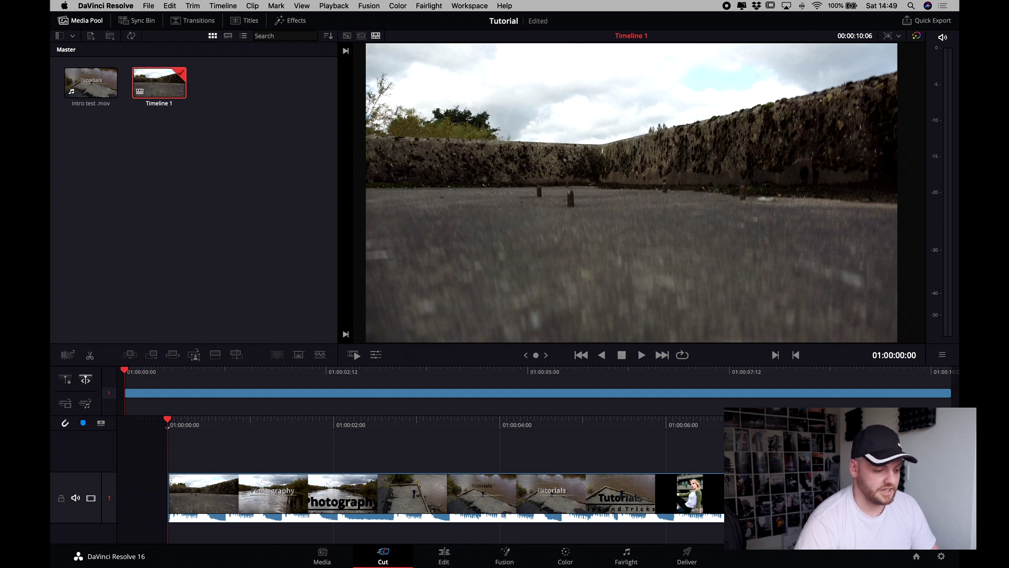
pyautogui.click(508, 494)
pyautogui.press('Delete')
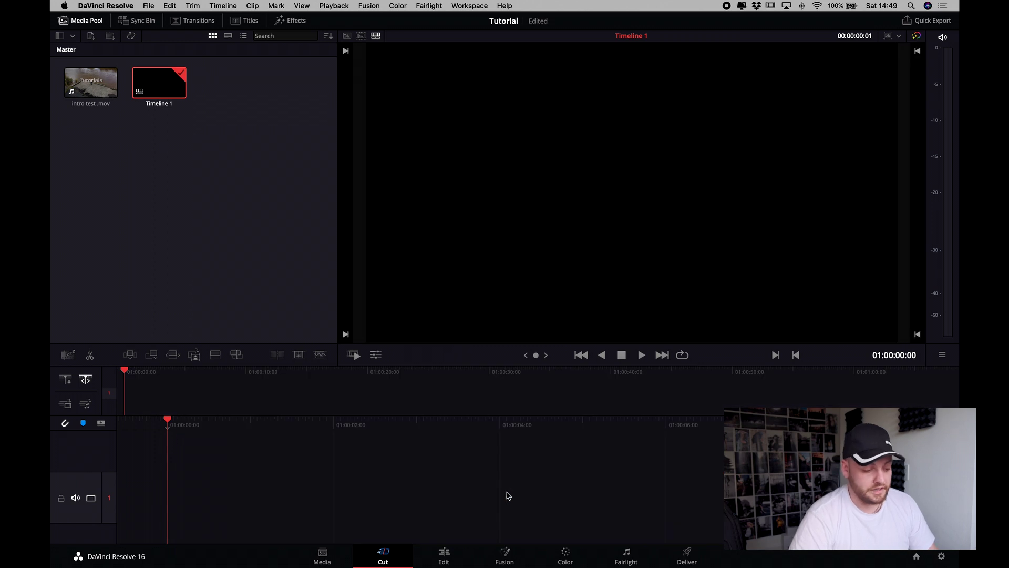
# - On the Edit page, place intro test.mov at the start of tracks Video 1 and Audio 1, and mute the playback sound
pyautogui.click(446, 553)
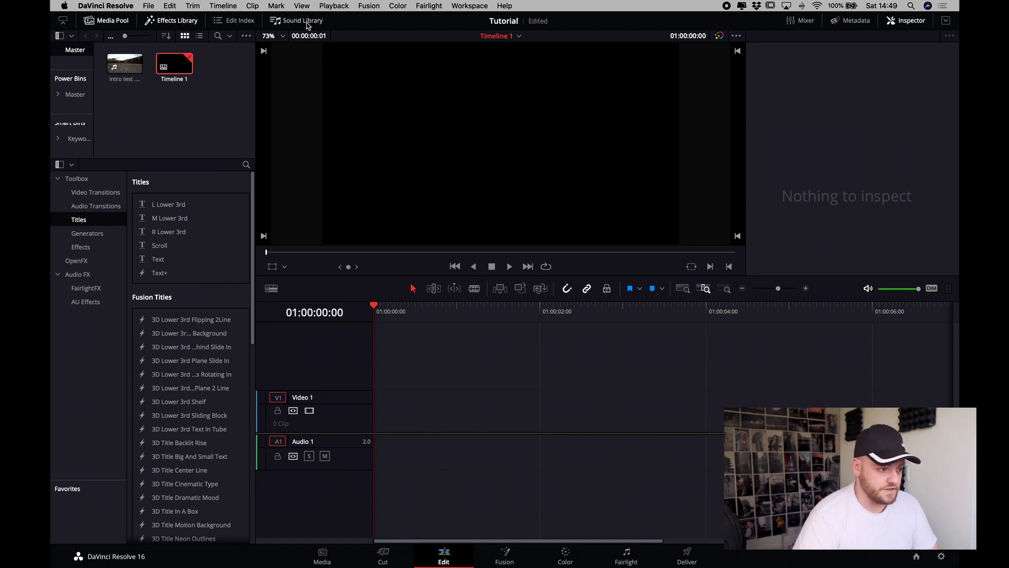
pyautogui.click(117, 20)
pyautogui.click(111, 23)
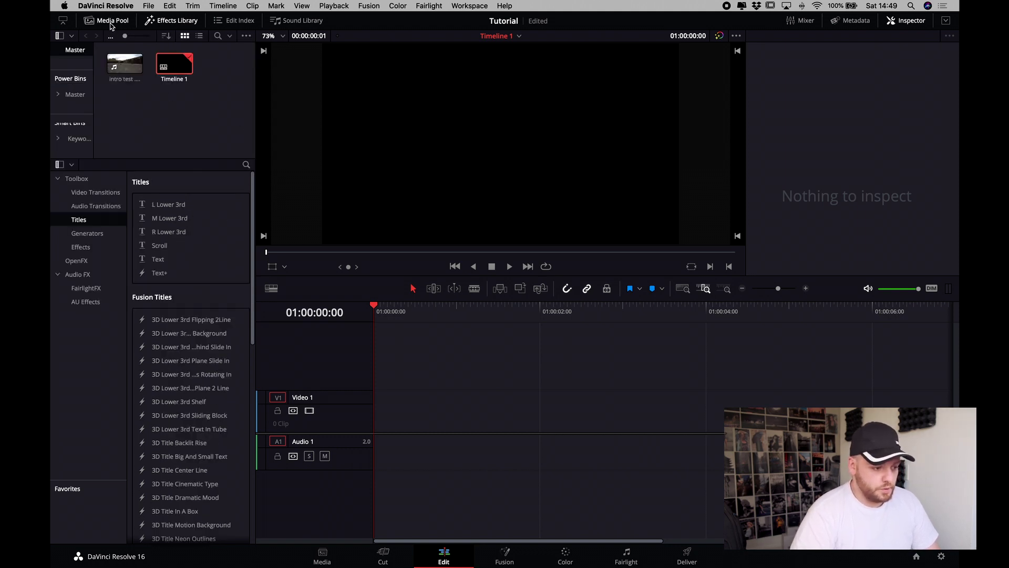
pyautogui.click(131, 72)
pyautogui.moveTo(131, 72); pyautogui.dragTo(384, 436)
pyautogui.click(868, 288)
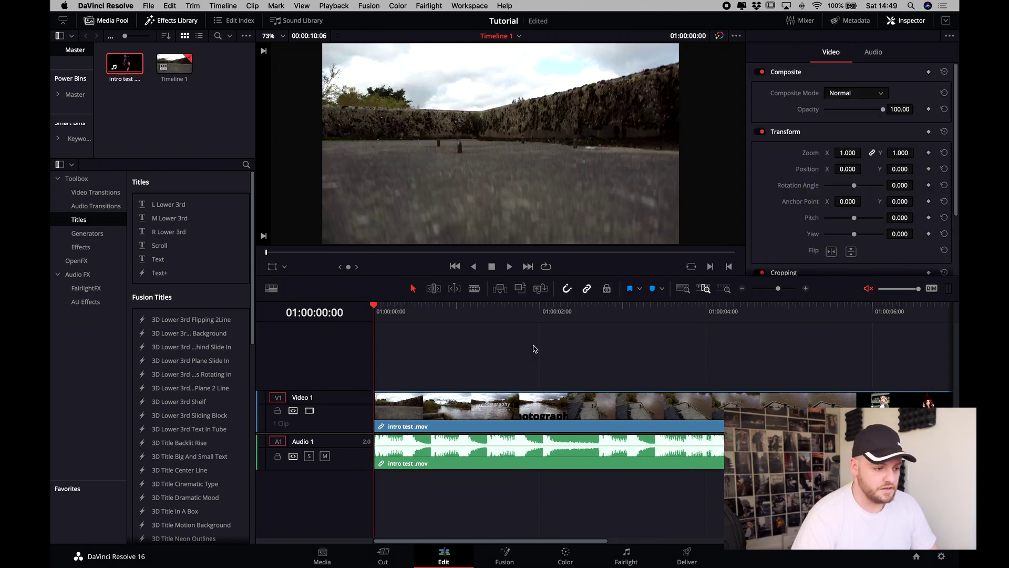
# - Play the timeline from the start, return the playhead to 01:00:00:00 and deselect the clip
pyautogui.press('space')
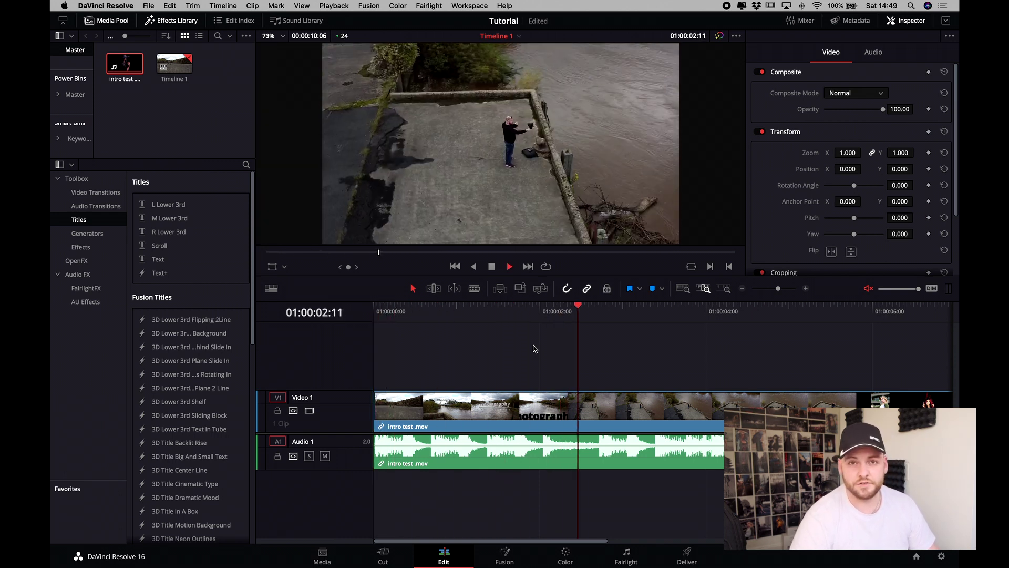
pyautogui.click(375, 306)
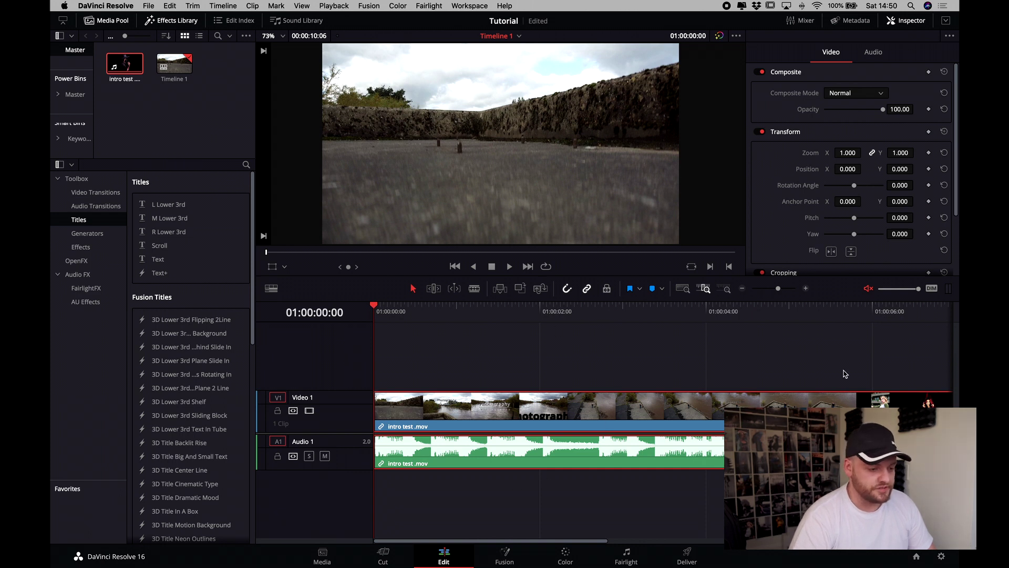
pyautogui.click(652, 361)
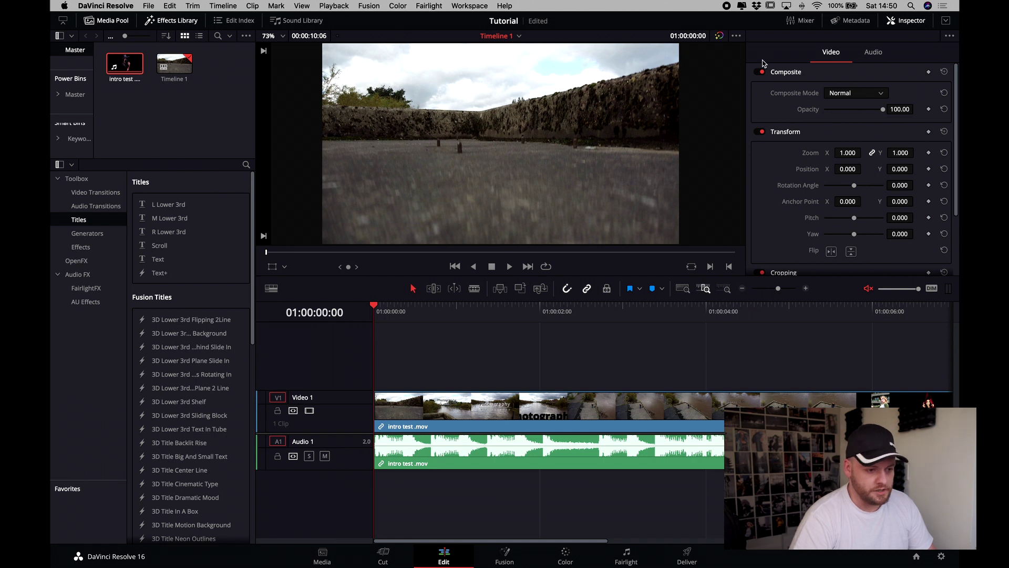
# - Set the clip's zoom to 0.570, position X to -29, rotation angle to 15.650 and anchor point X to -30, and try the vertical flip
pyautogui.scroll(-4, 894, 183)
pyautogui.scroll(3, 893, 183)
pyautogui.moveTo(836, 153); pyautogui.dragTo(849, 200)
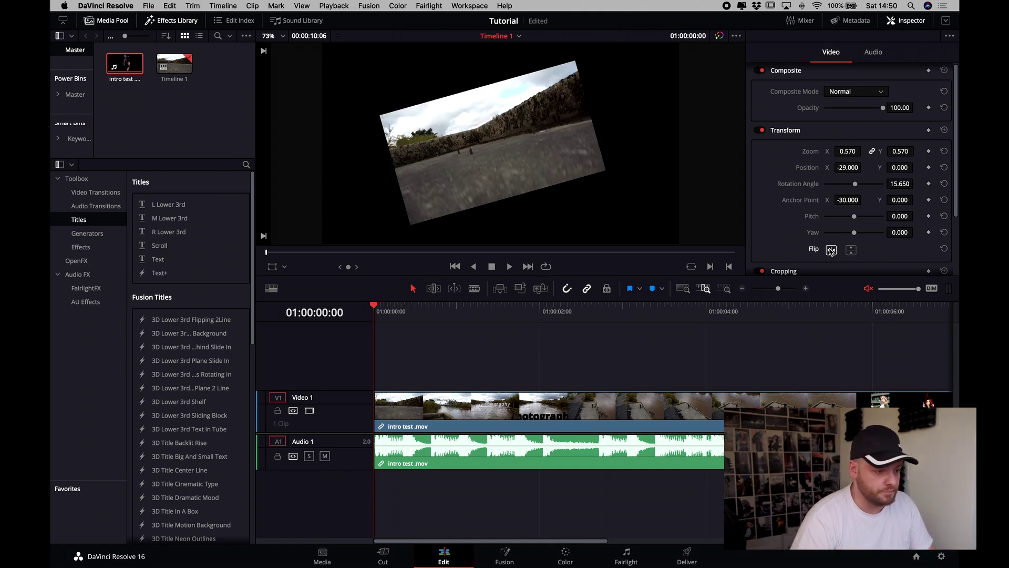
pyautogui.click(850, 250)
pyautogui.click(851, 250)
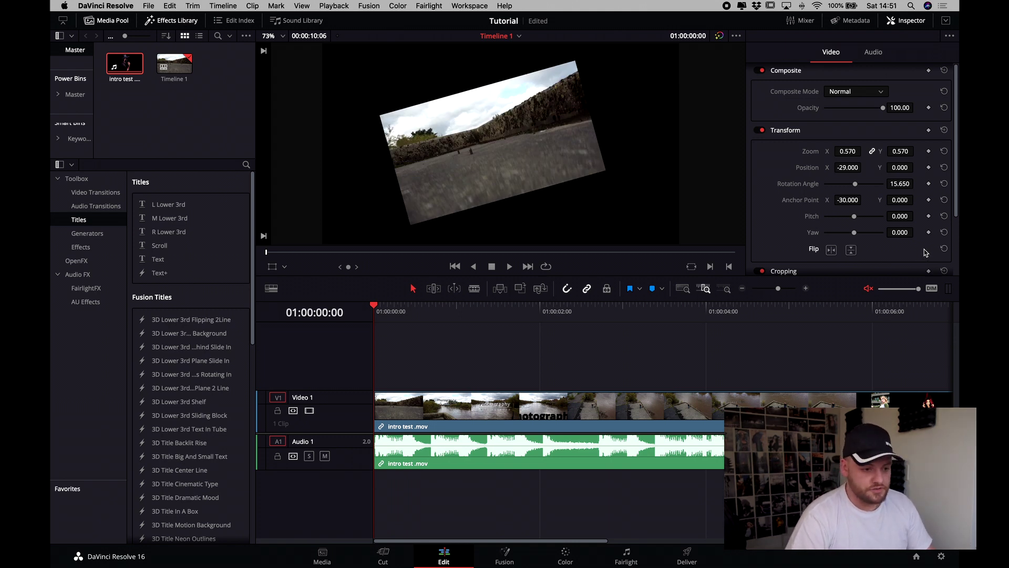
# - Reset the clip's zoom, position, rotation angle and anchor point to their defaults
pyautogui.click(943, 151)
pyautogui.click(943, 168)
pyautogui.click(944, 183)
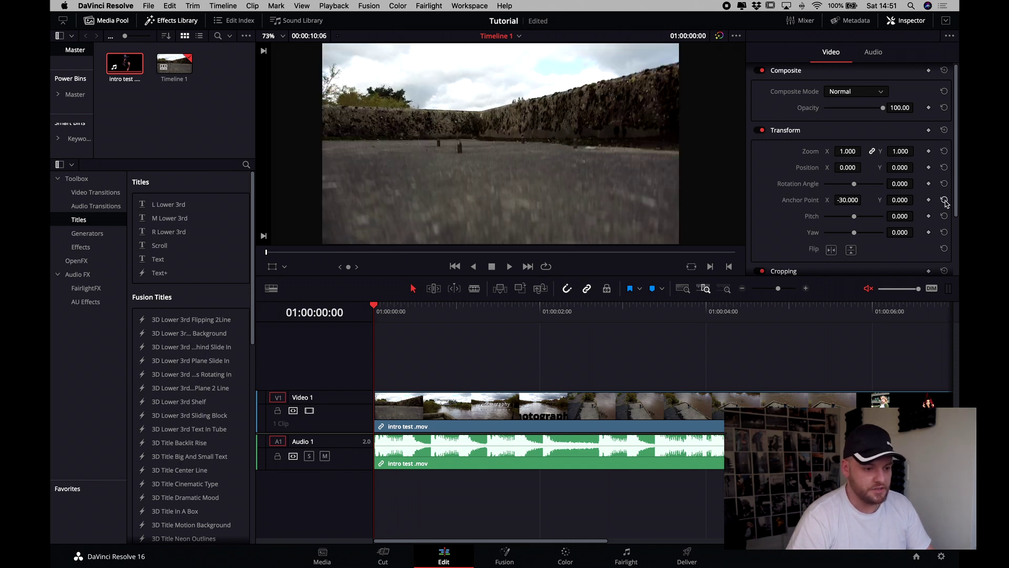
pyautogui.click(944, 199)
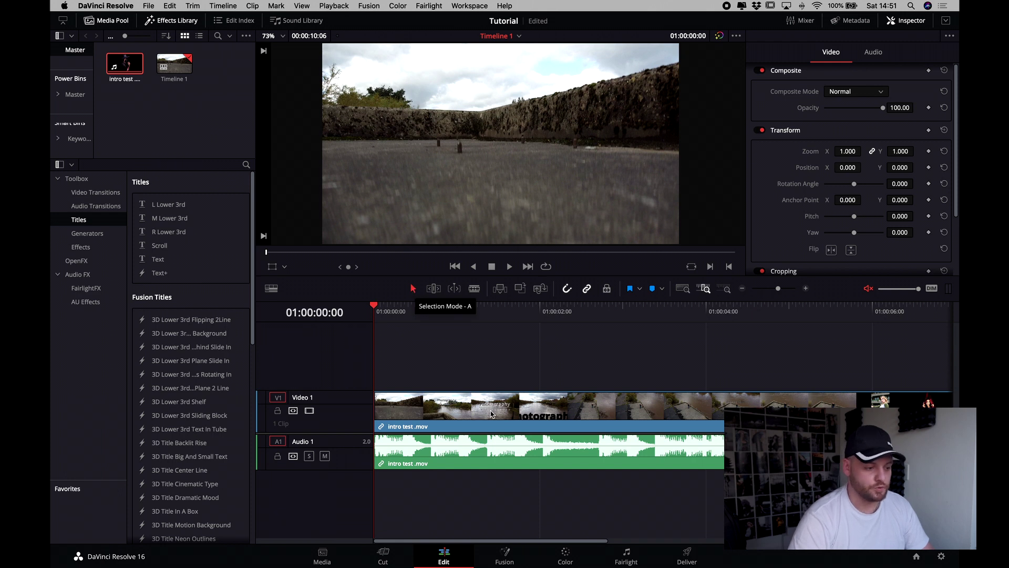
# - Split intro test.mov into six segments at about 1.4, 2.4, 3.1, 4.6 and 5.9 seconds, and return to selection mode
pyautogui.moveTo(484, 417)
pyautogui.mouseDown()
pyautogui.moveTo(600, 417)
pyautogui.moveTo(520, 416)
pyautogui.moveTo(529, 413)
pyautogui.moveTo(533, 382)
pyautogui.moveTo(532, 408)
pyautogui.moveTo(532, 378)
pyautogui.moveTo(532, 408)
pyautogui.moveTo(492, 407)
pyautogui.mouseUp()
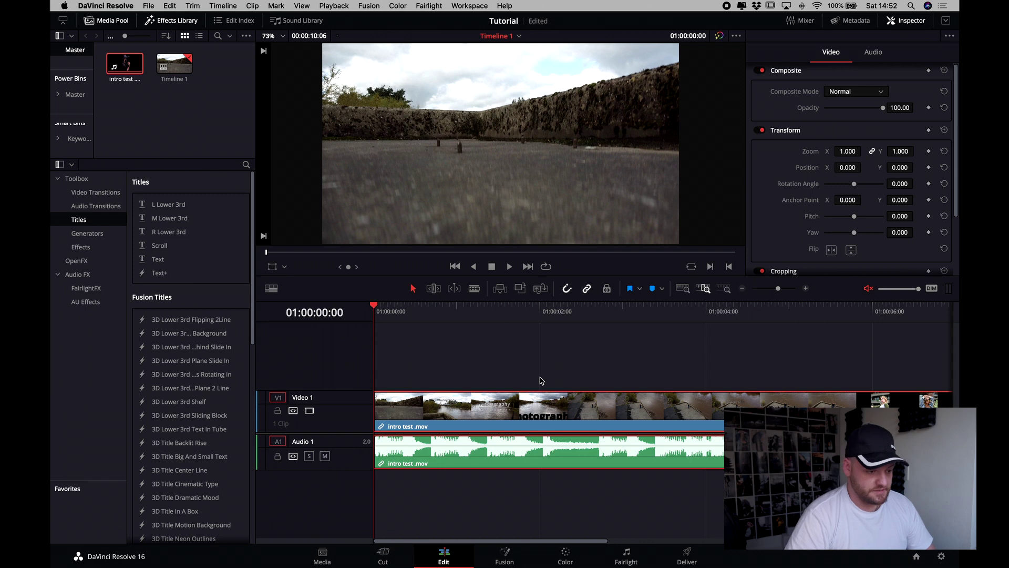
pyautogui.moveTo(522, 412)
pyautogui.mouseDown()
pyautogui.moveTo(607, 404)
pyautogui.moveTo(521, 412)
pyautogui.mouseUp()
pyautogui.press('b')
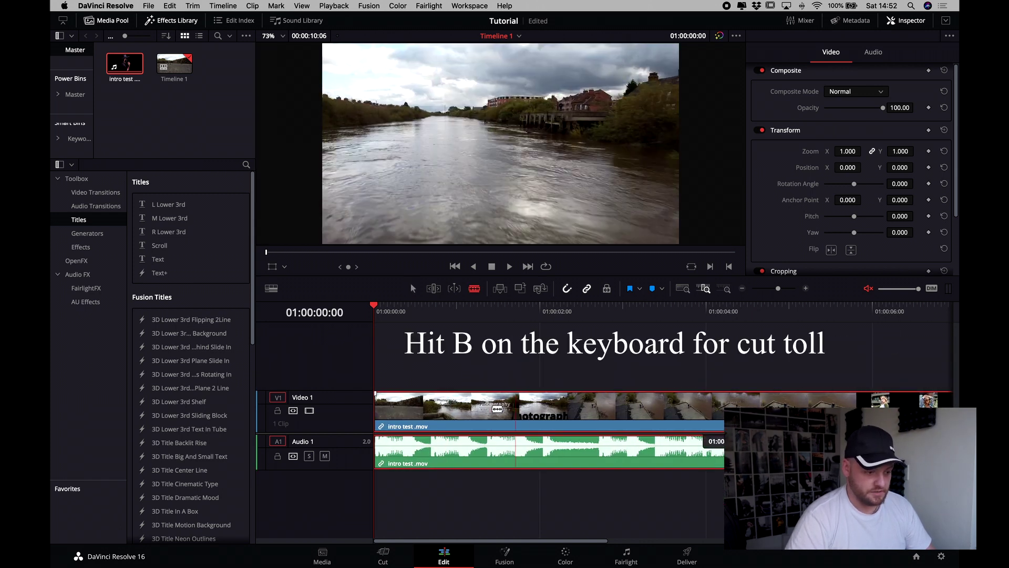
pyautogui.click(490, 410)
pyautogui.click(572, 410)
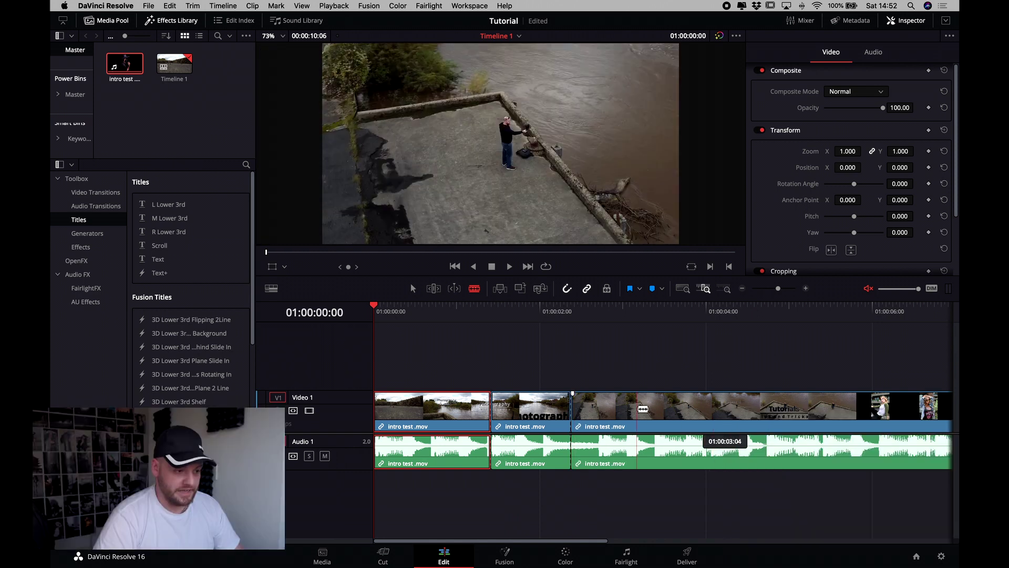
pyautogui.click(636, 410)
pyautogui.click(758, 410)
pyautogui.click(865, 409)
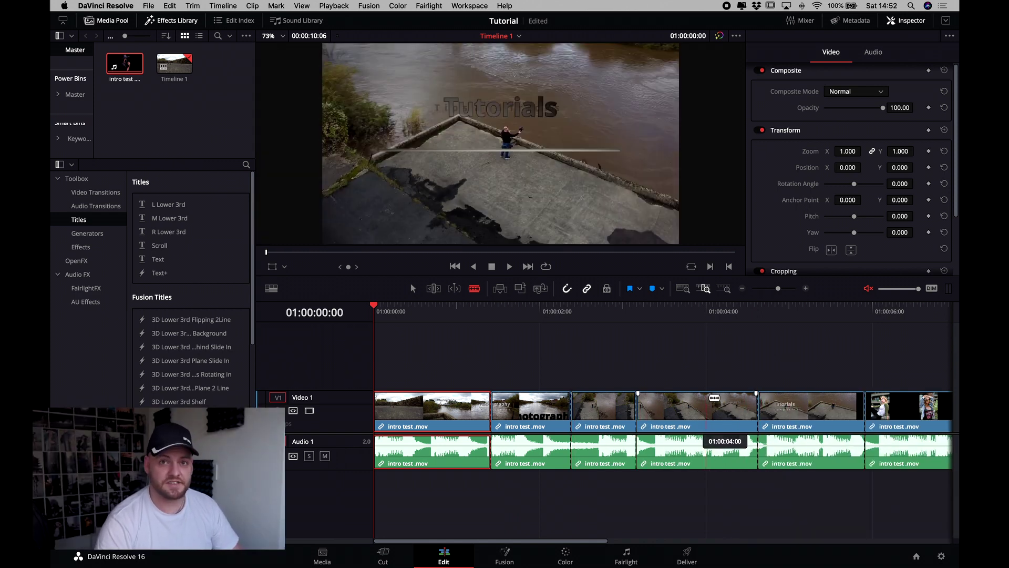
pyautogui.press('a')
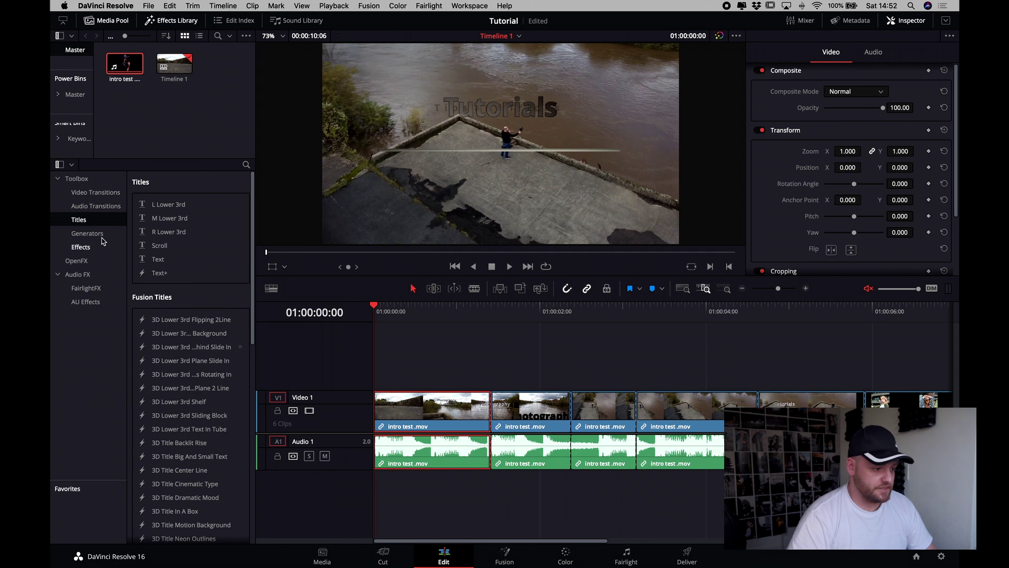
# - Look through the video and audio transitions, and place a Text title on a new Video 2 track at 01:00:00:00
pyautogui.click(94, 193)
pyautogui.click(95, 208)
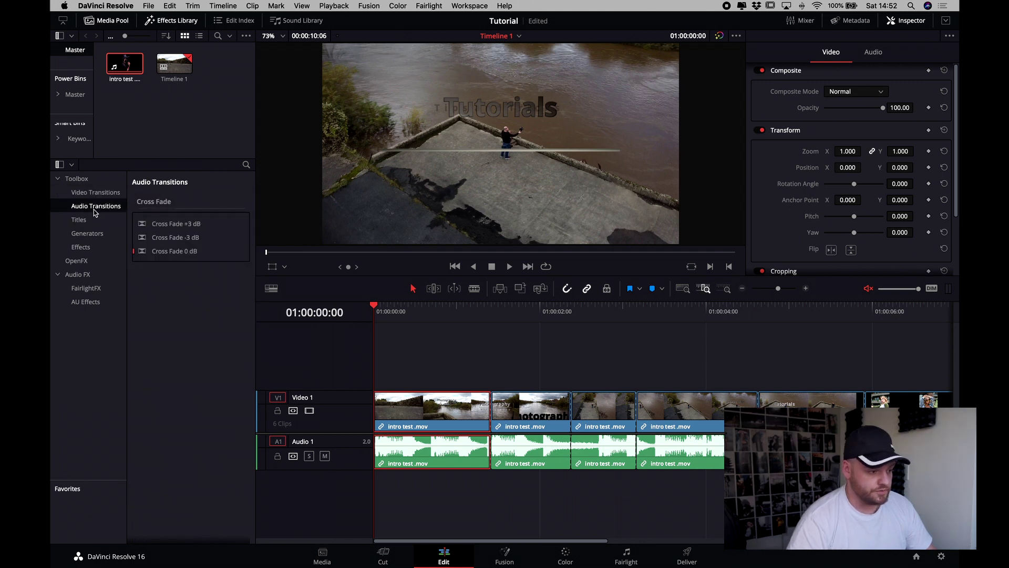
pyautogui.click(90, 220)
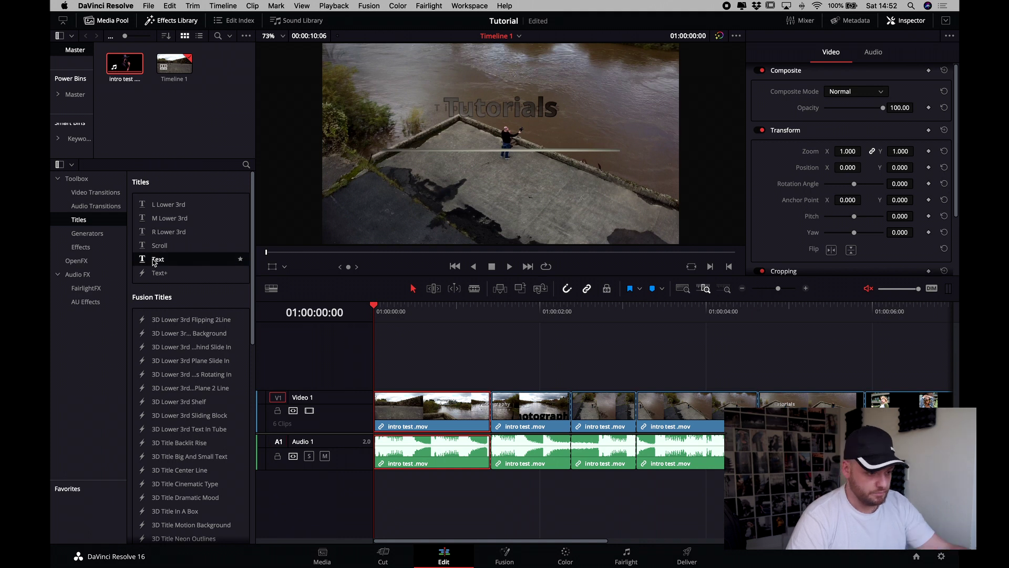
pyautogui.moveTo(154, 263); pyautogui.dragTo(372, 364)
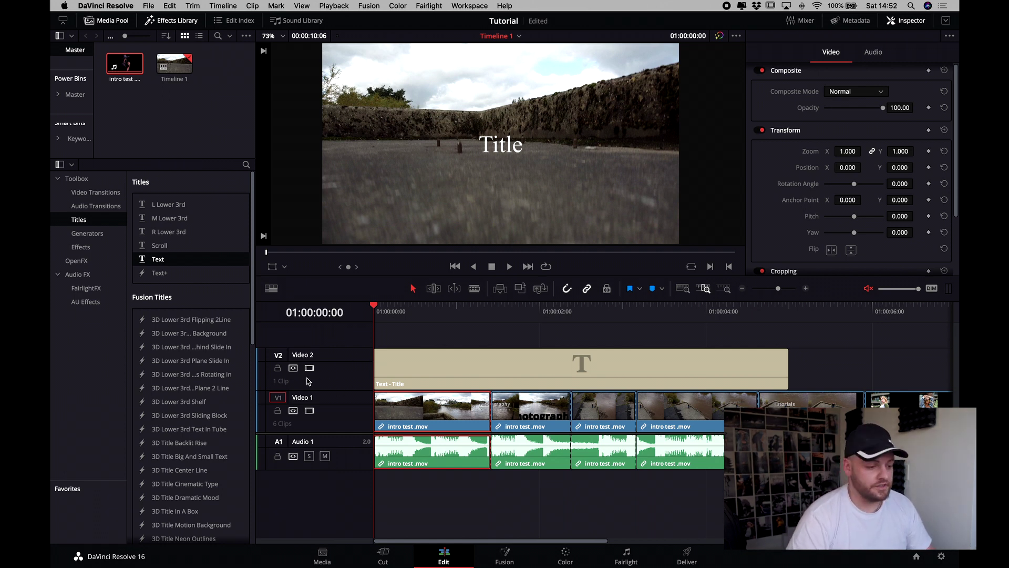
# - Replace the wording of the title on Video 2 with "Turtorial"
pyautogui.click(492, 360)
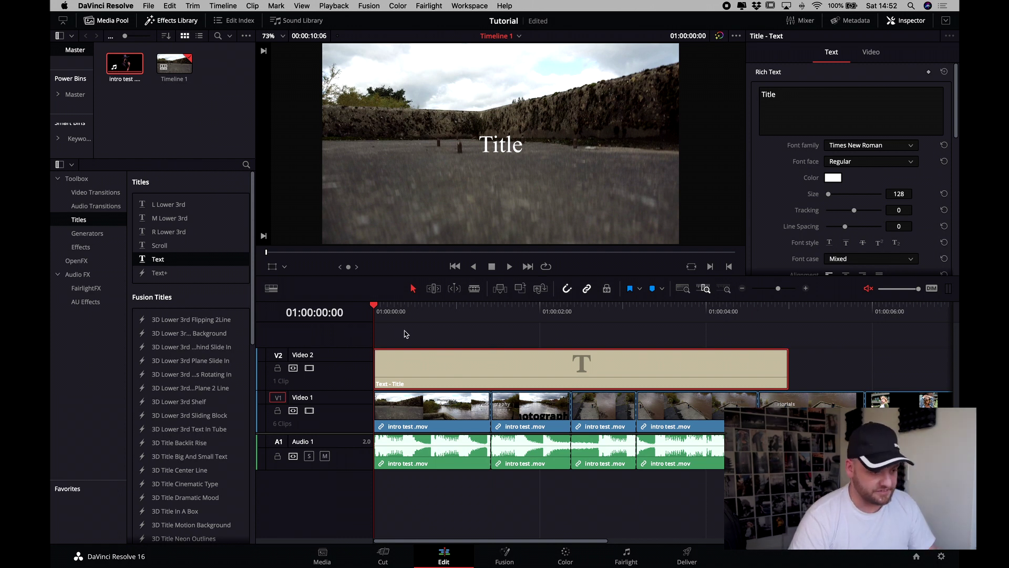
pyautogui.click(801, 94)
pyautogui.press('BackSpace')
pyautogui.press('BackSpace')
pyautogui.press('BackSpace')
pyautogui.press('BackSpace')
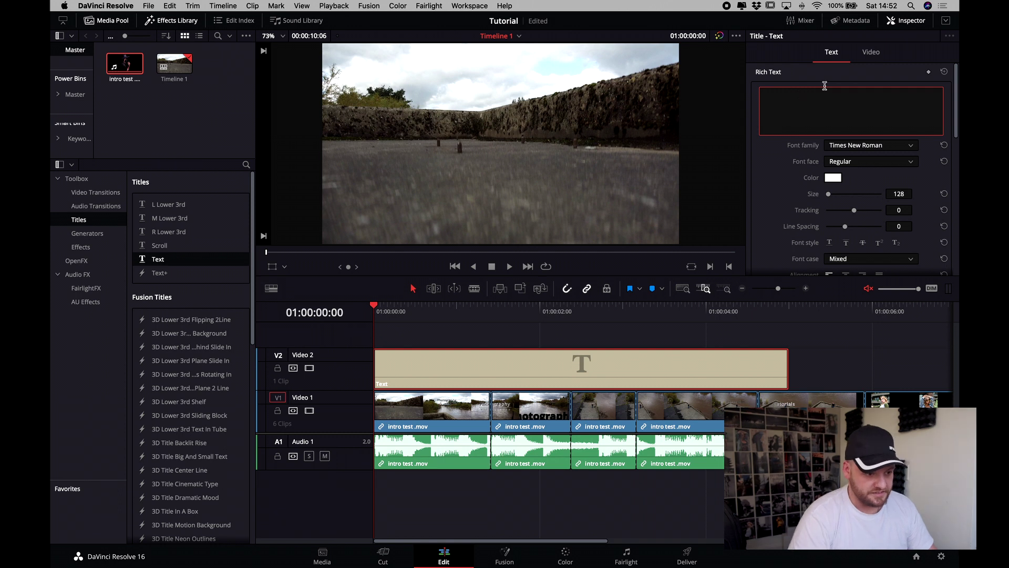
pyautogui.write('Turtorial ')
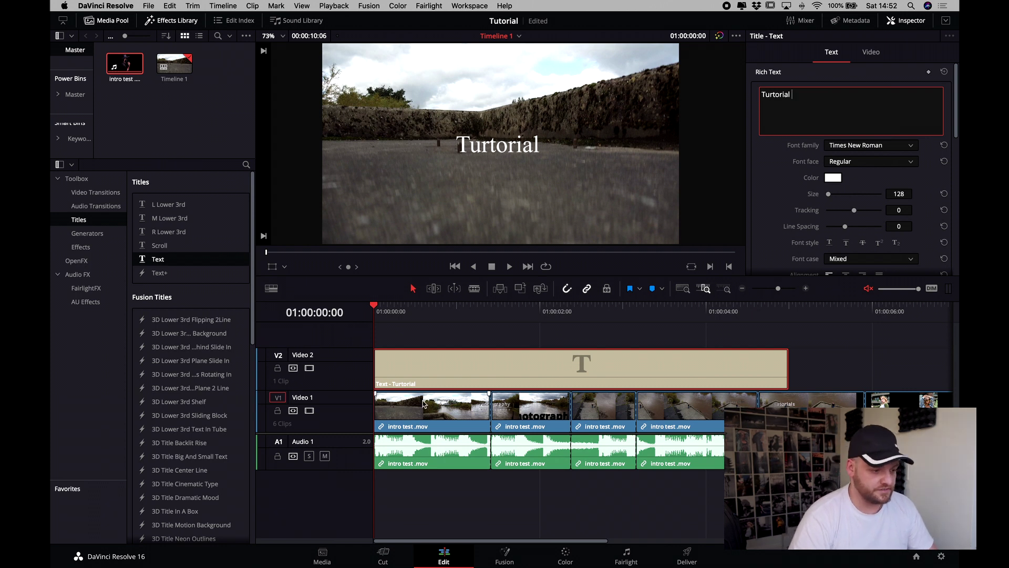
pyautogui.write('v')
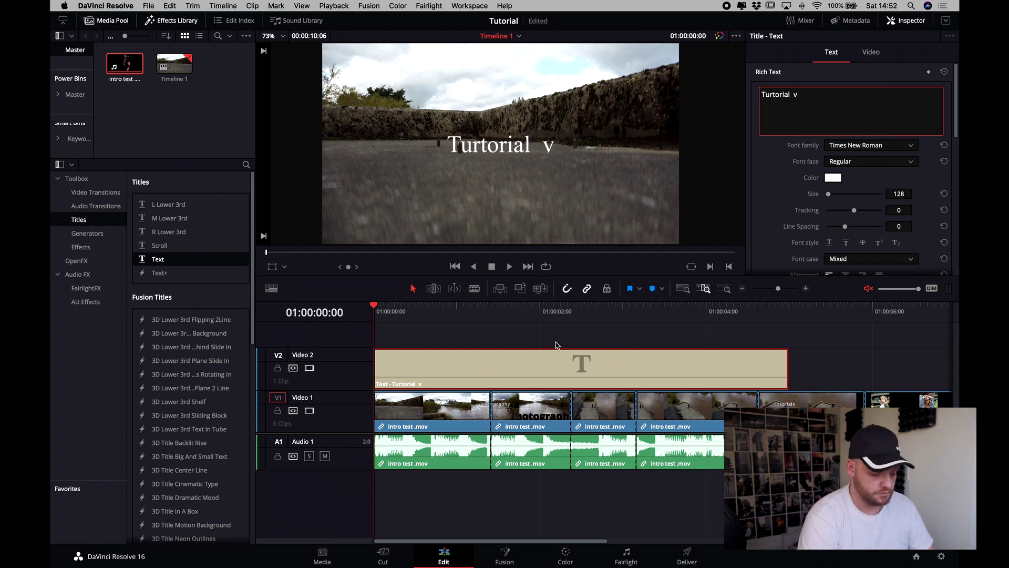
pyautogui.press('BackSpace')
# - Play the timeline from the start to preview the title over the footage, and stop at about two seconds
pyautogui.click(818, 364)
pyautogui.press('space')
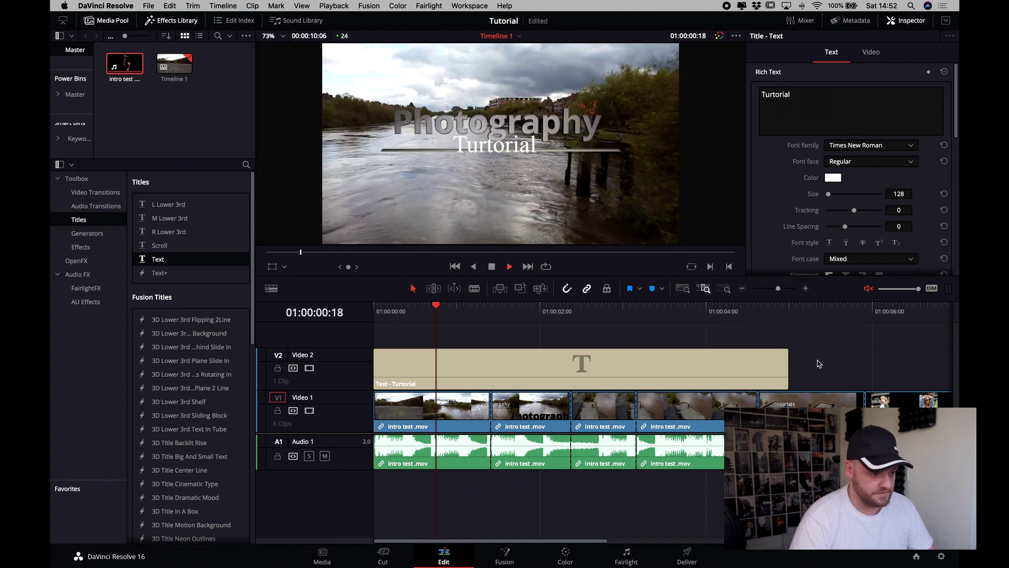
pyautogui.press('space')
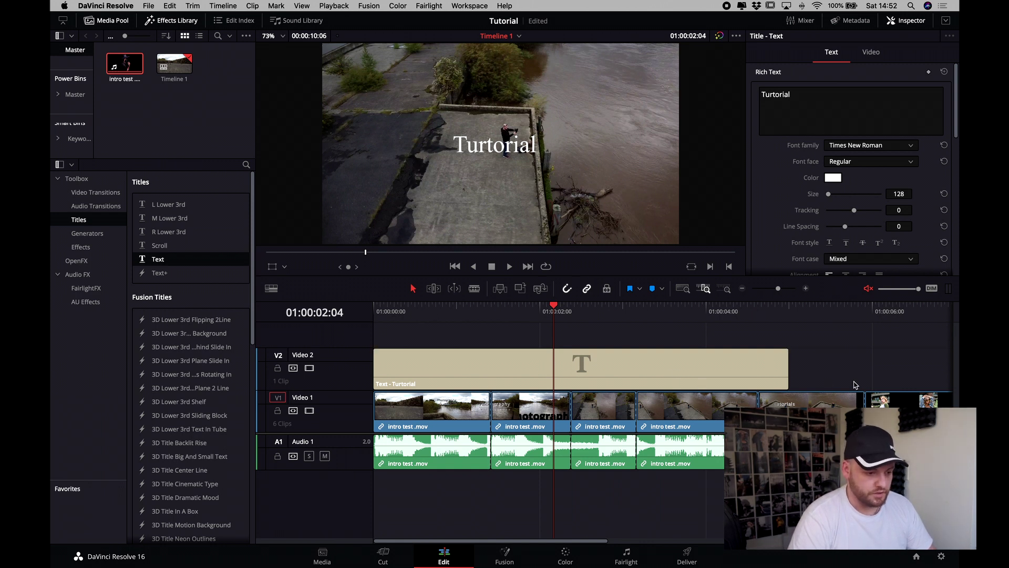
# - Extend the end of the title on Video 2 to about 5.4 seconds, and delete the title from the timeline
pyautogui.moveTo(786, 364); pyautogui.dragTo(826, 363)
pyautogui.click(638, 361)
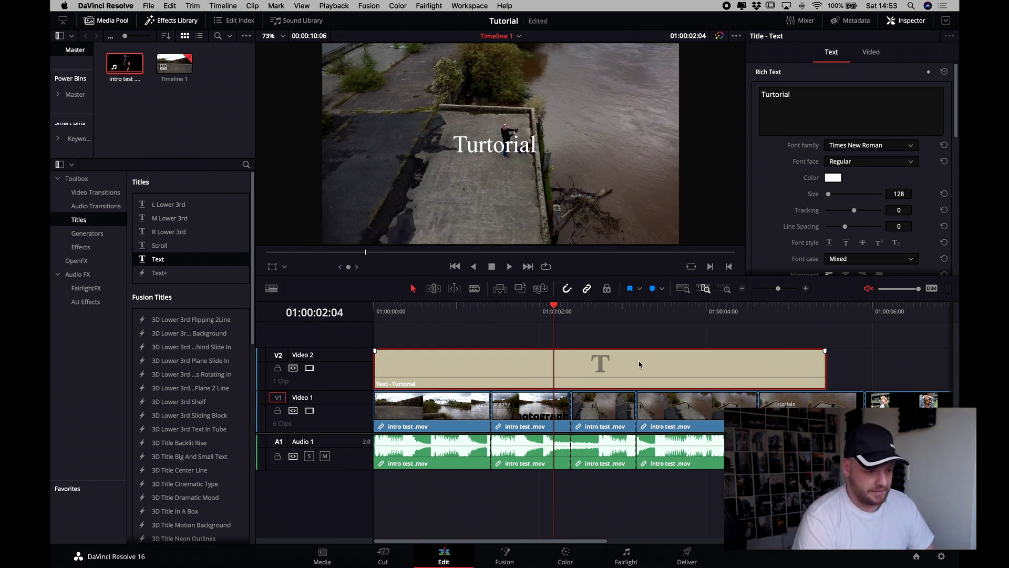
pyautogui.press('BackSpace')
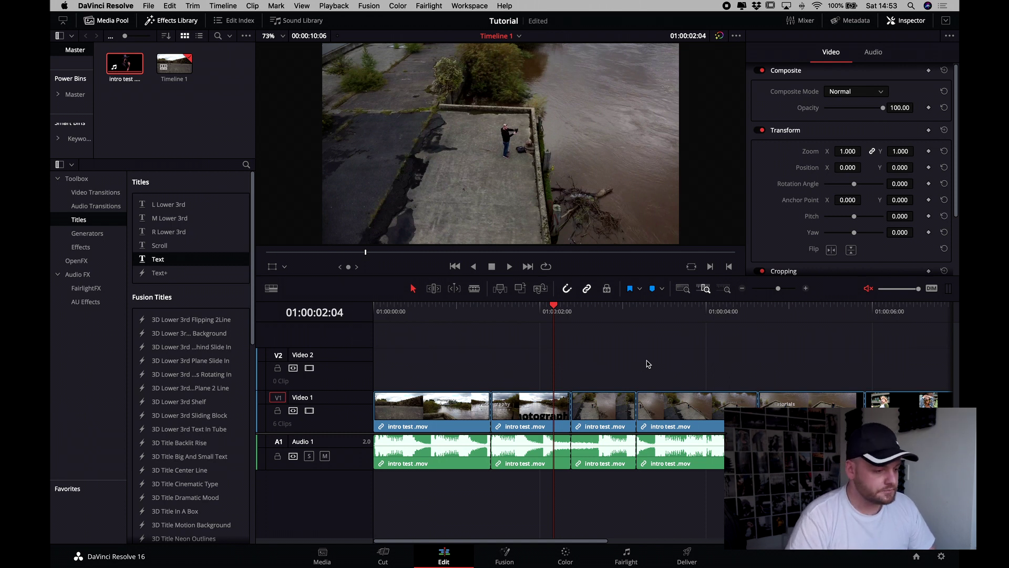
# - Examine the Generators, Effects and OpenFX categories of the effects library
pyautogui.click(89, 235)
pyautogui.click(81, 247)
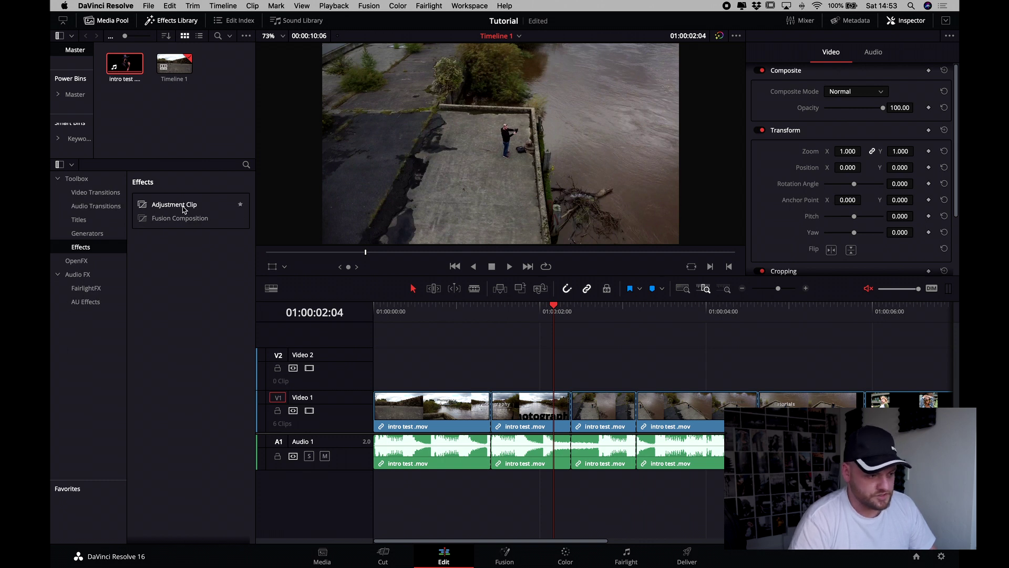
pyautogui.click(76, 261)
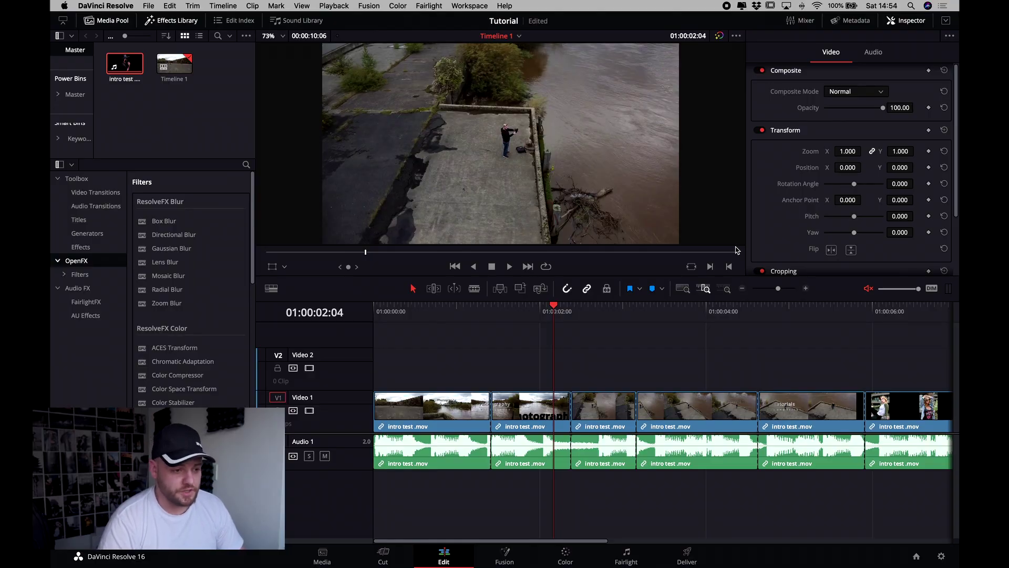
# - Place the playhead at 01:00:03:21 over the fourth segment on Video 1, and set that segment's zoom to 0.530
pyautogui.click(695, 405)
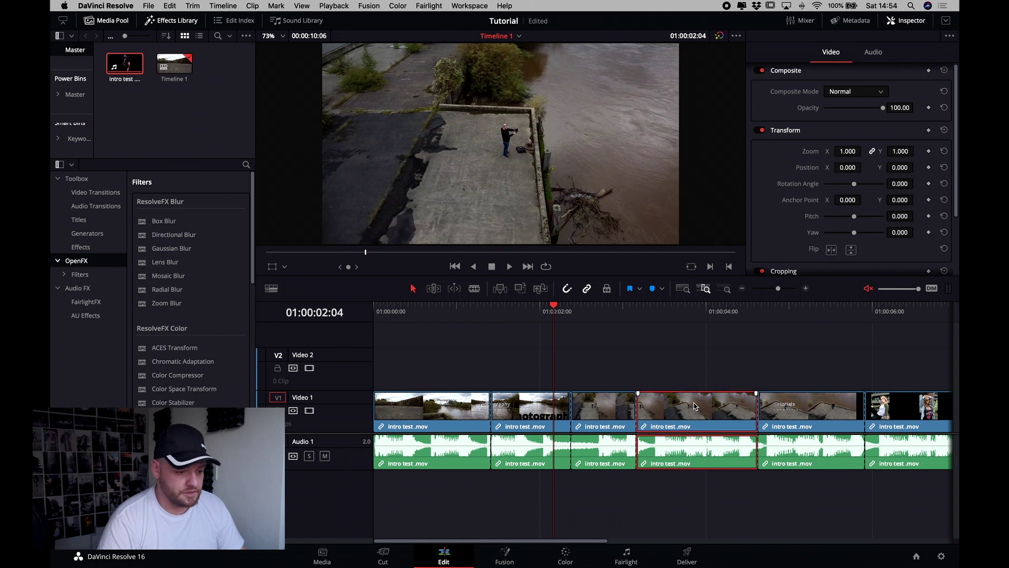
pyautogui.click(707, 309)
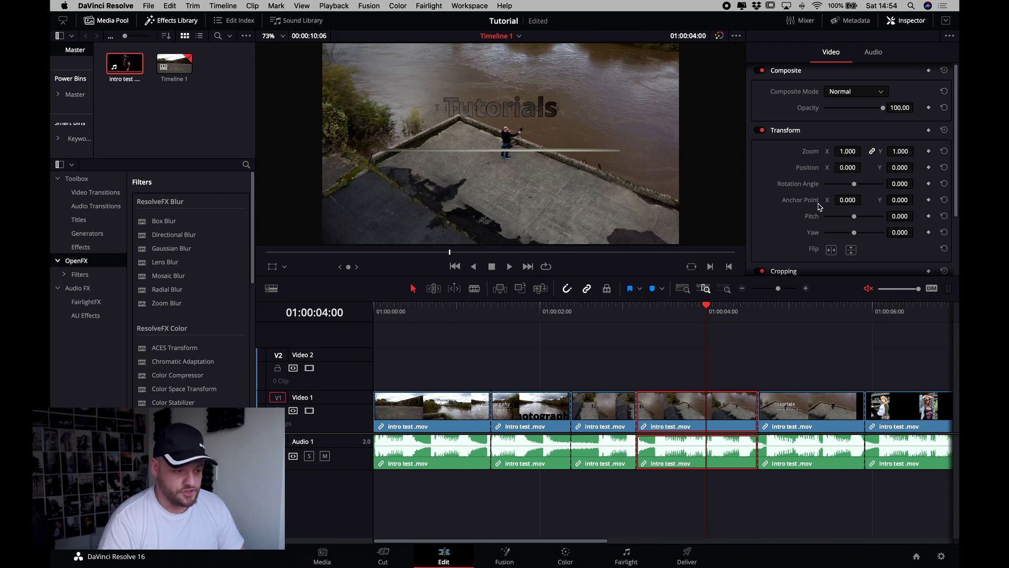
pyautogui.click(592, 310)
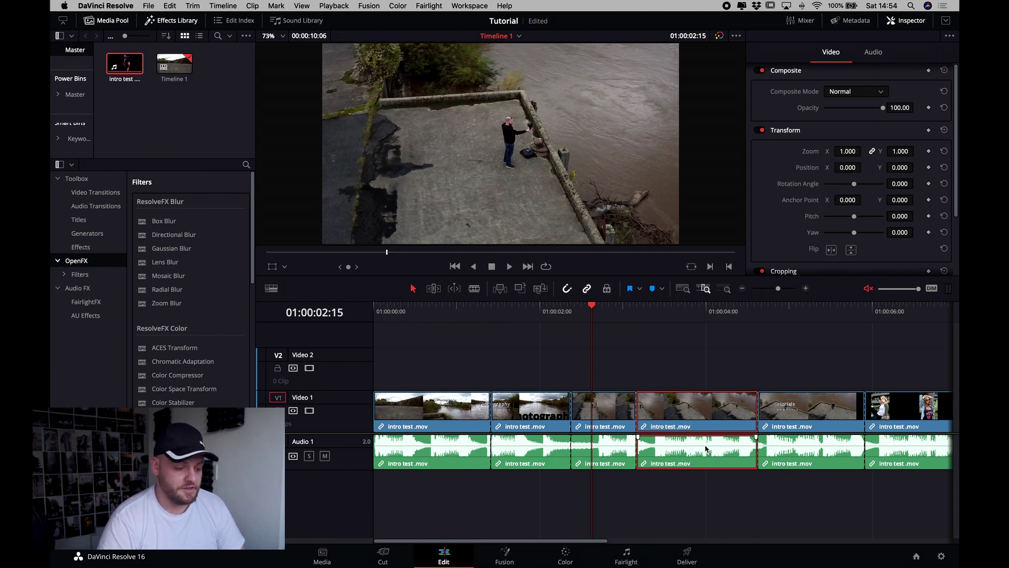
pyautogui.click(696, 314)
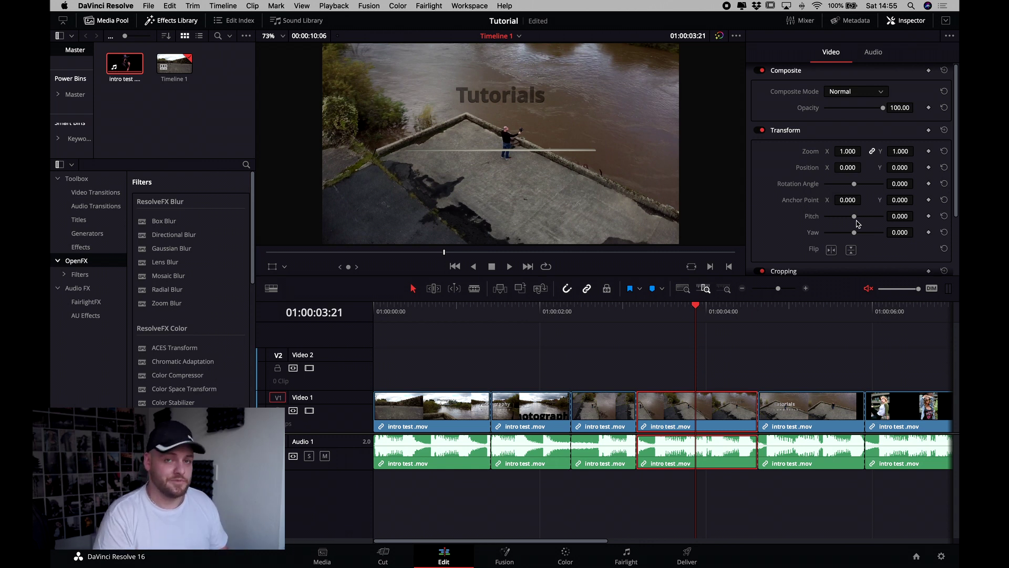
pyautogui.scroll(-3, 856, 183)
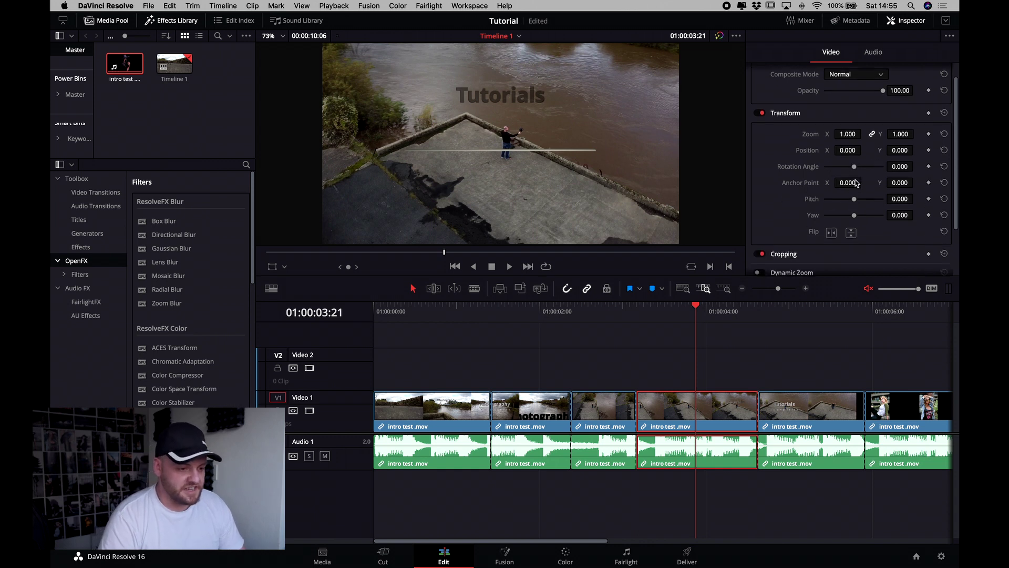
pyautogui.scroll(3, 849, 153)
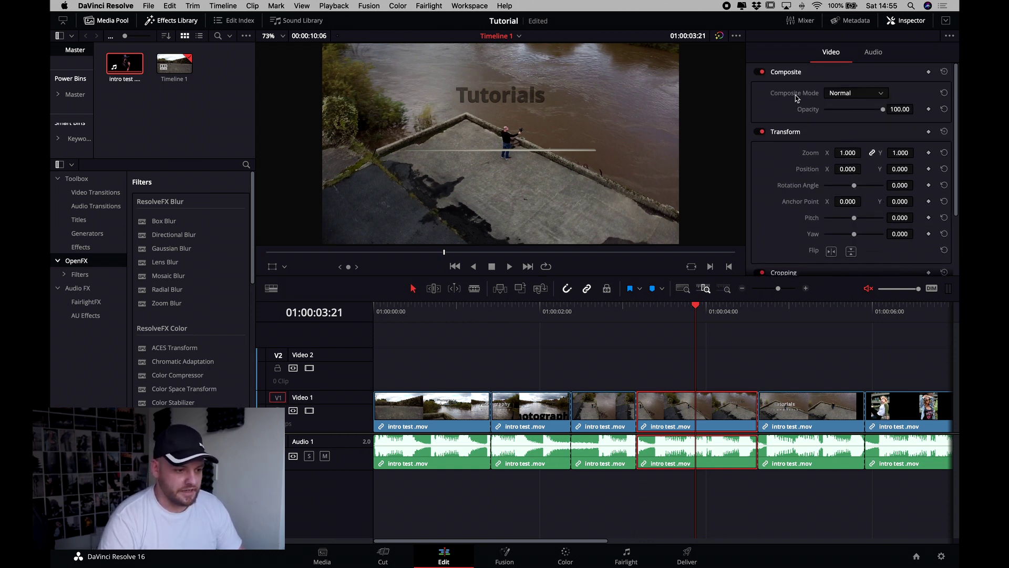
pyautogui.scroll(-2, 893, 136)
pyautogui.moveTo(843, 125)
pyautogui.mouseDown()
pyautogui.moveTo(864, 125)
pyautogui.moveTo(850, 140)
pyautogui.mouseUp()
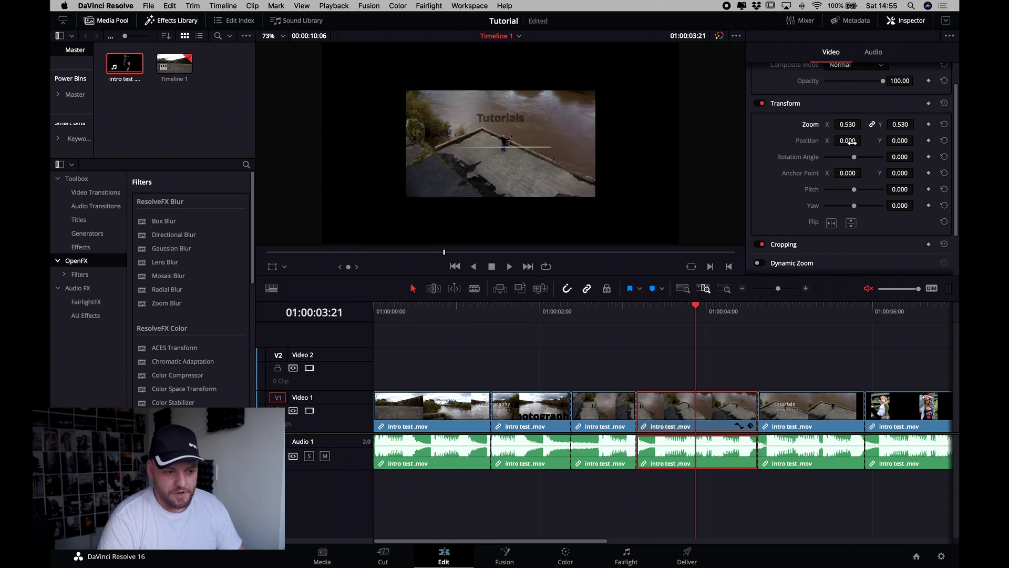
# - Flip the fourth segment horizontally and vertically, and reset its flip
pyautogui.scroll(-1, 857, 154)
pyautogui.click(830, 198)
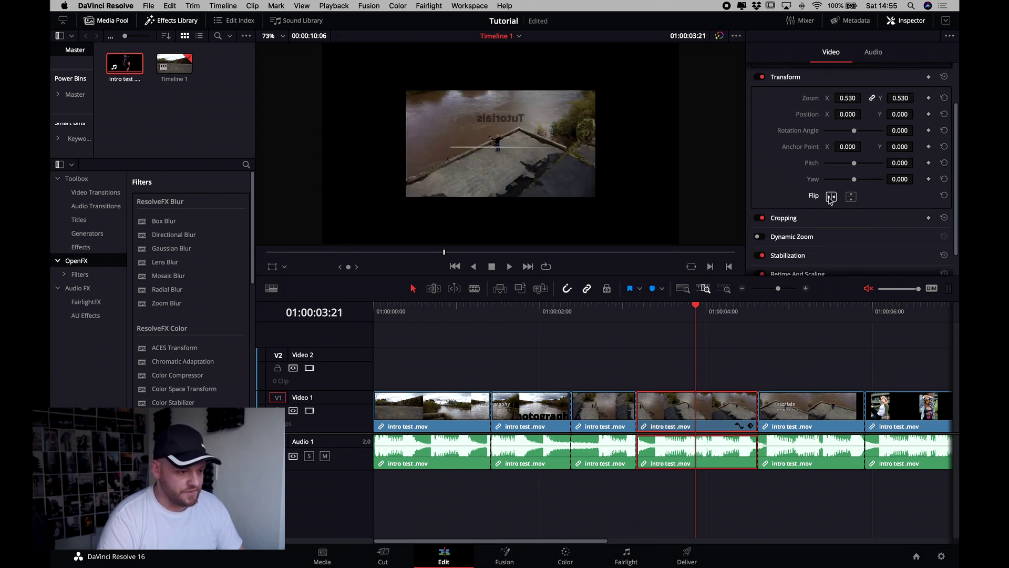
pyautogui.click(851, 197)
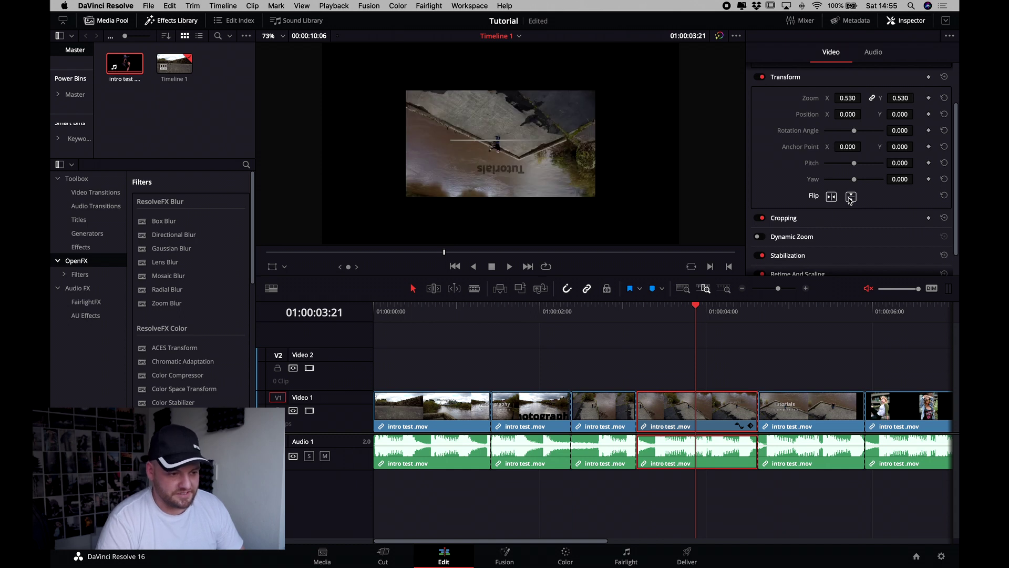
pyautogui.click(943, 196)
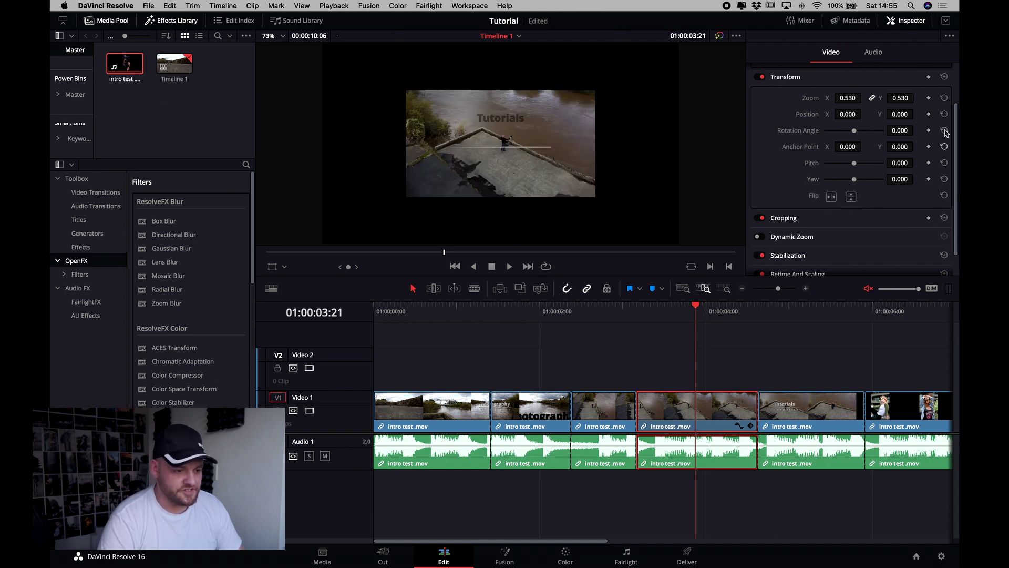
# - Reset the fourth segment's zoom, and crop it by 367.300 left, 233.700 right, 112.700 top and 178.400 bottom
pyautogui.click(944, 99)
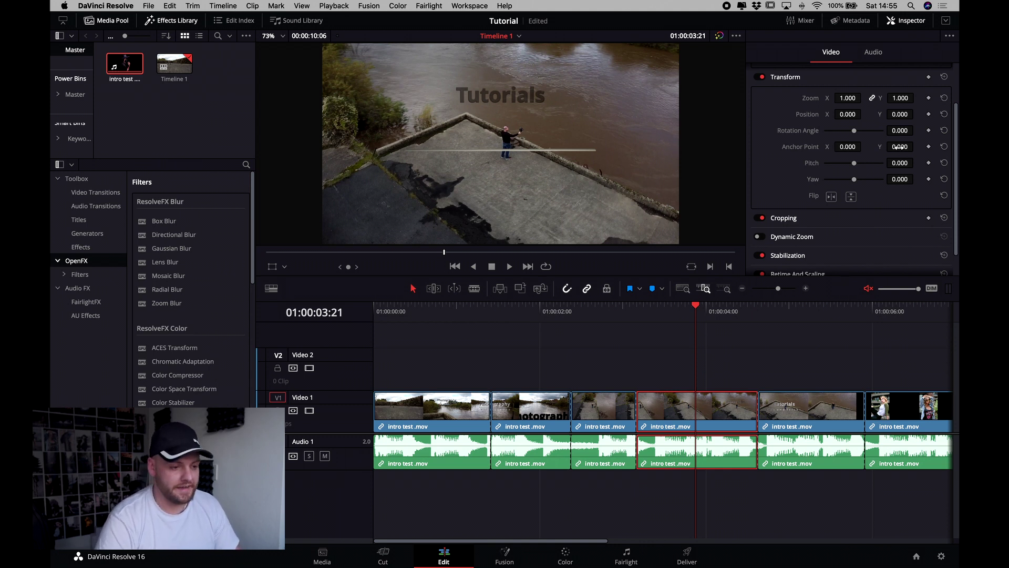
pyautogui.scroll(-2, 865, 157)
pyautogui.click(813, 191)
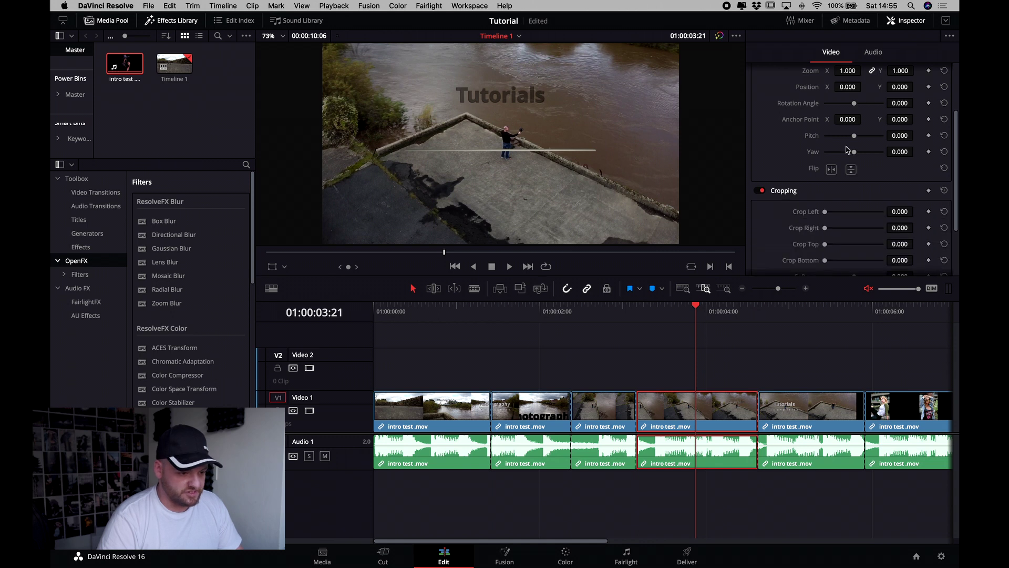
pyautogui.scroll(-2, 881, 160)
pyautogui.moveTo(825, 188); pyautogui.dragTo(836, 239)
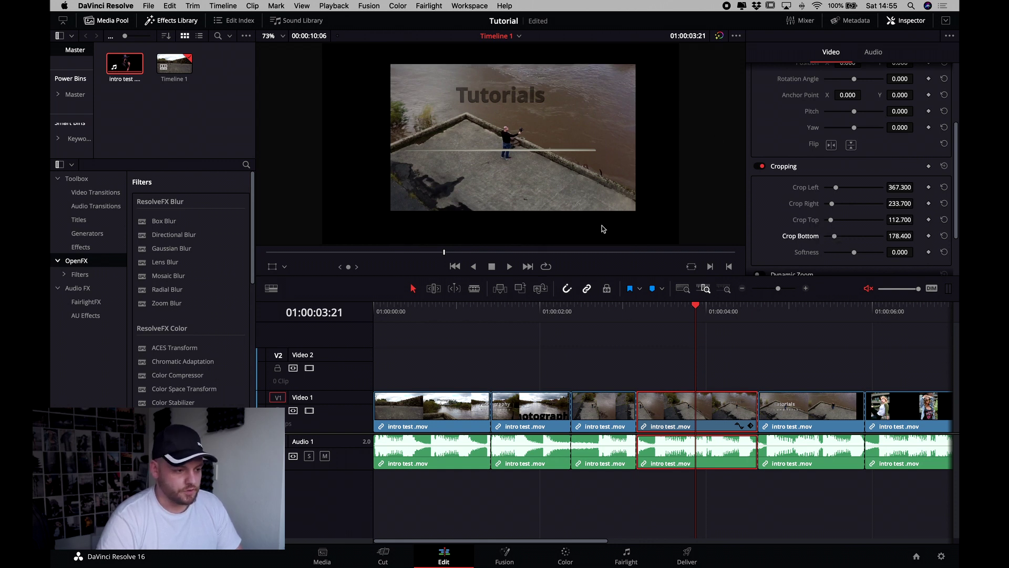
# - Reset the left, right, top and bottom crop of the fourth segment
pyautogui.click(944, 187)
pyautogui.click(944, 203)
pyautogui.click(944, 220)
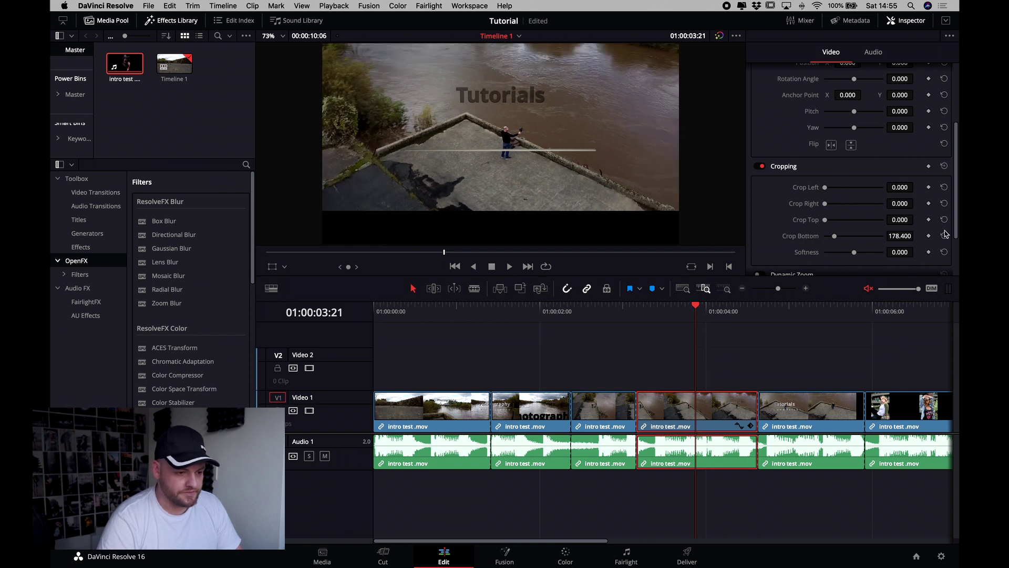
pyautogui.click(944, 236)
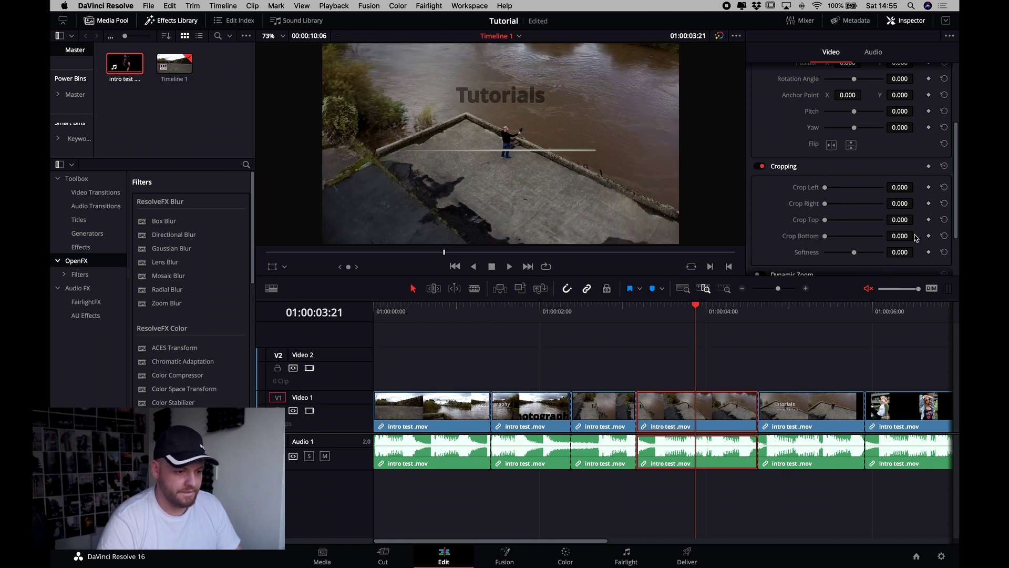
# - Turn on Dynamic Zoom for the fourth segment, and turn it off again
pyautogui.scroll(-3, 887, 237)
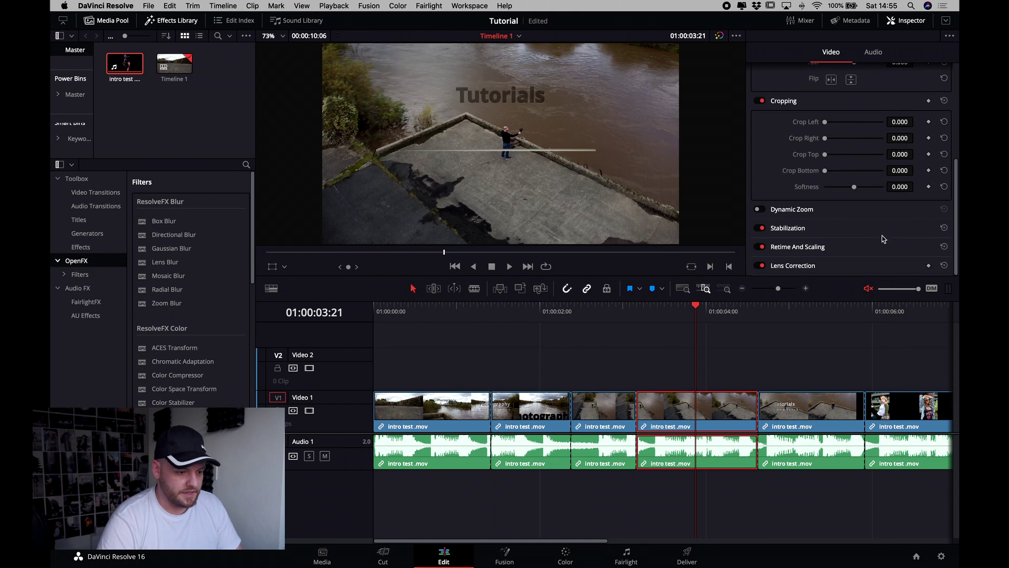
pyautogui.click(793, 210)
pyautogui.scroll(-2, 874, 174)
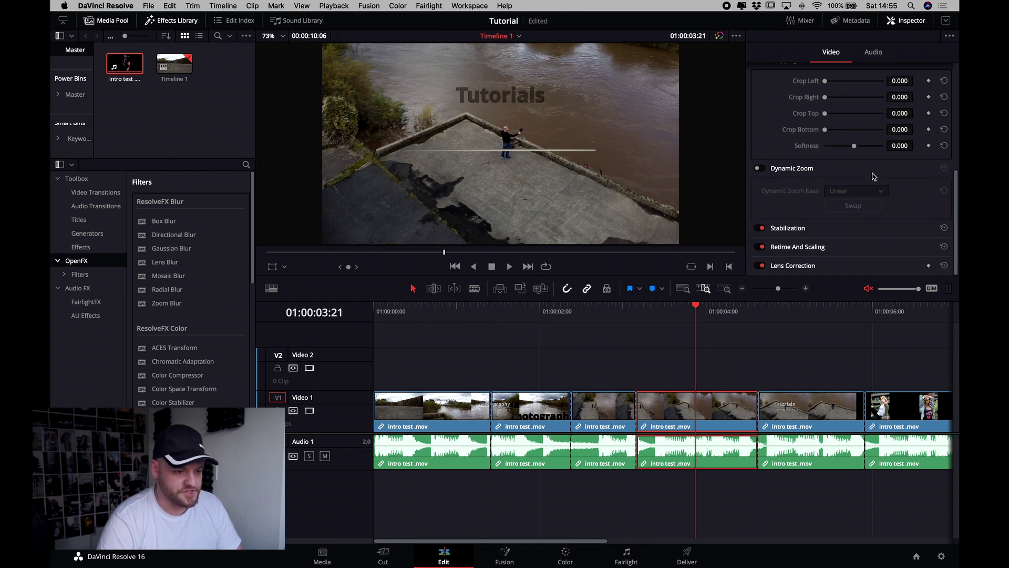
pyautogui.click(758, 168)
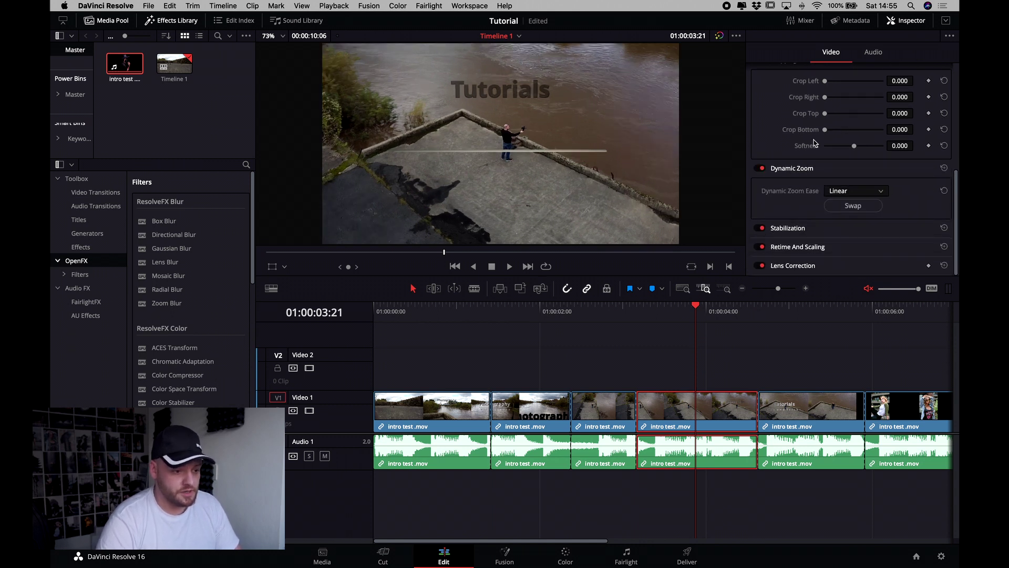
pyautogui.click(758, 168)
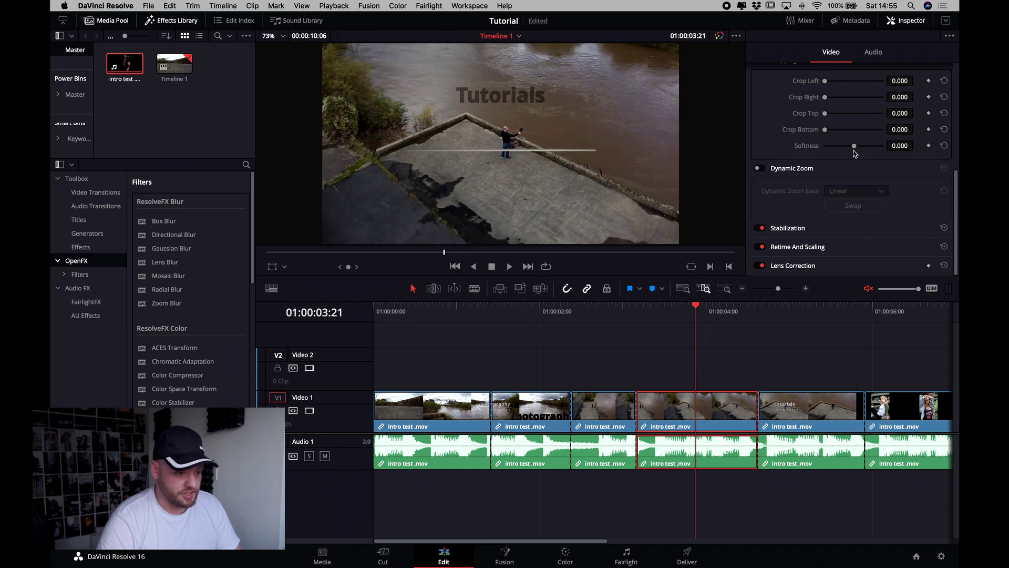
# - Examine the Stabilization settings of the fourth segment, including mode, camera lock, zoom, cropping ratio, smooth and strength
pyautogui.click(789, 228)
pyautogui.scroll(-3, 825, 175)
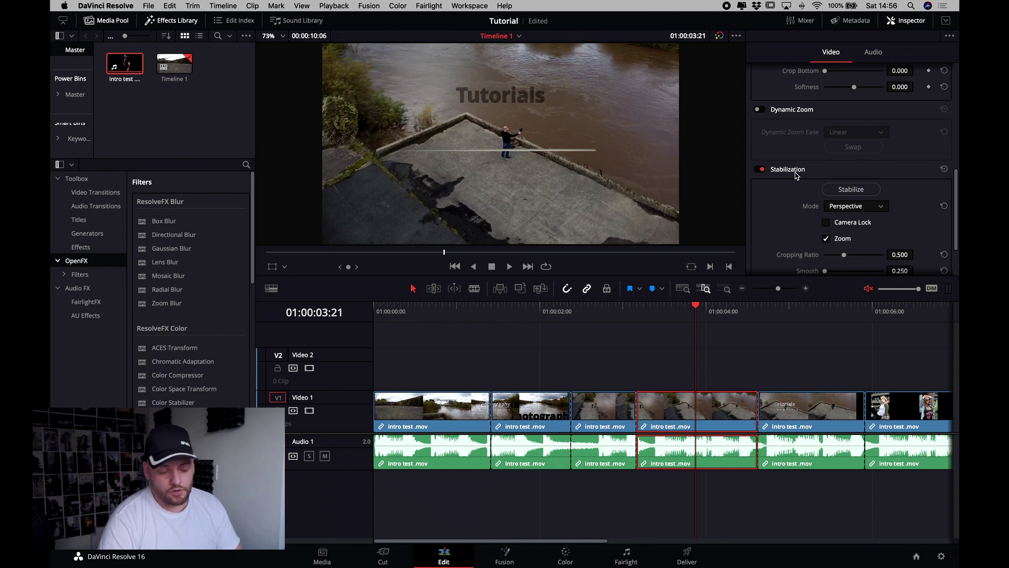
pyautogui.scroll(-2, 843, 175)
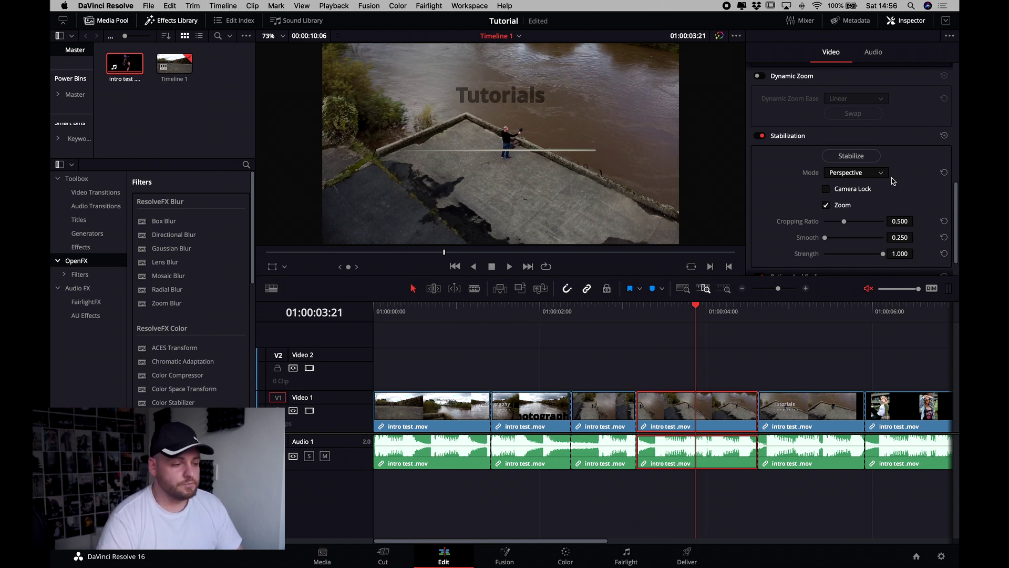
pyautogui.scroll(-2, 900, 168)
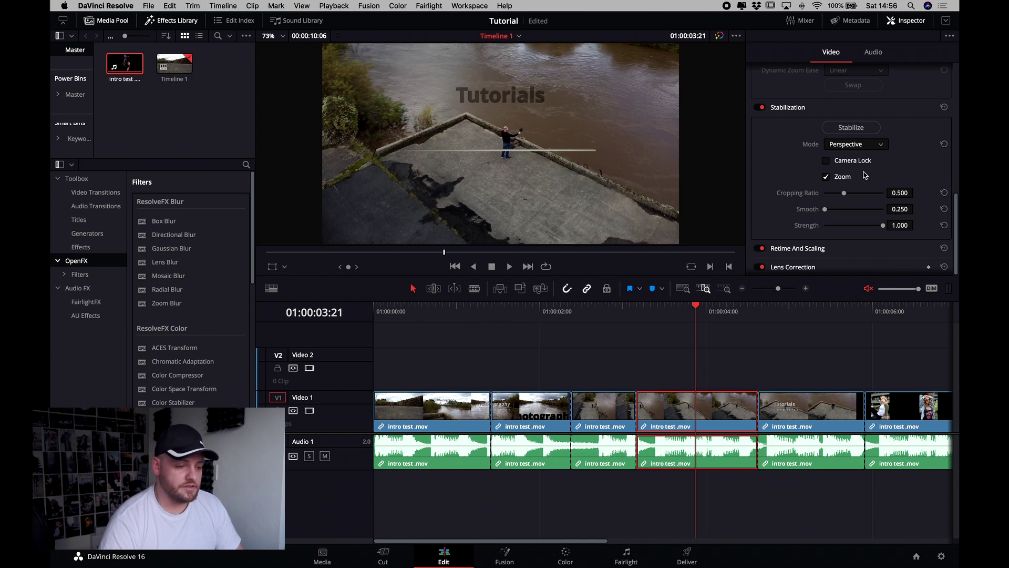
# - Compare the full extent, detail and custom zoom views of the timeline
pyautogui.hotkey('shift', 'z')
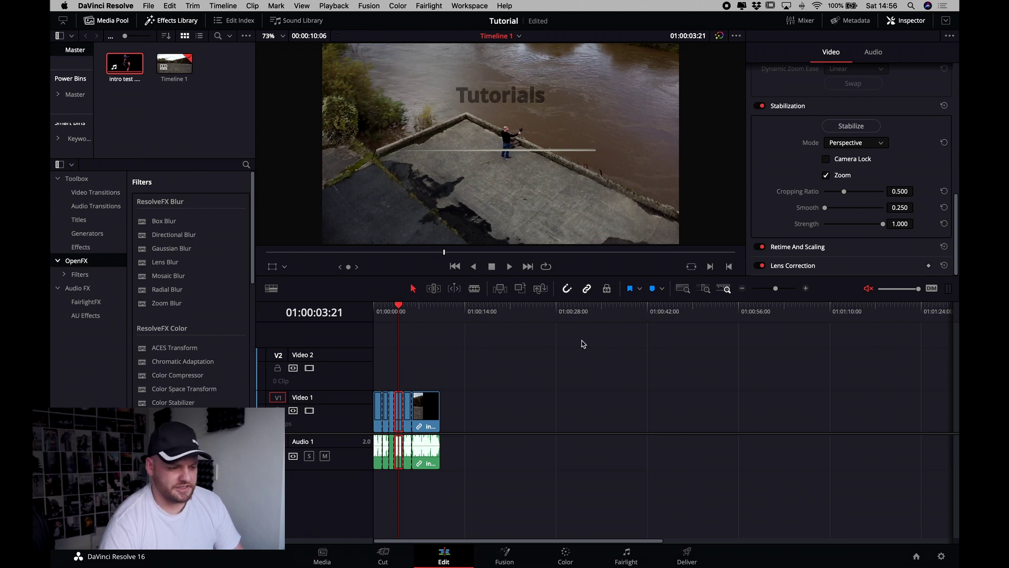
pyautogui.click(682, 290)
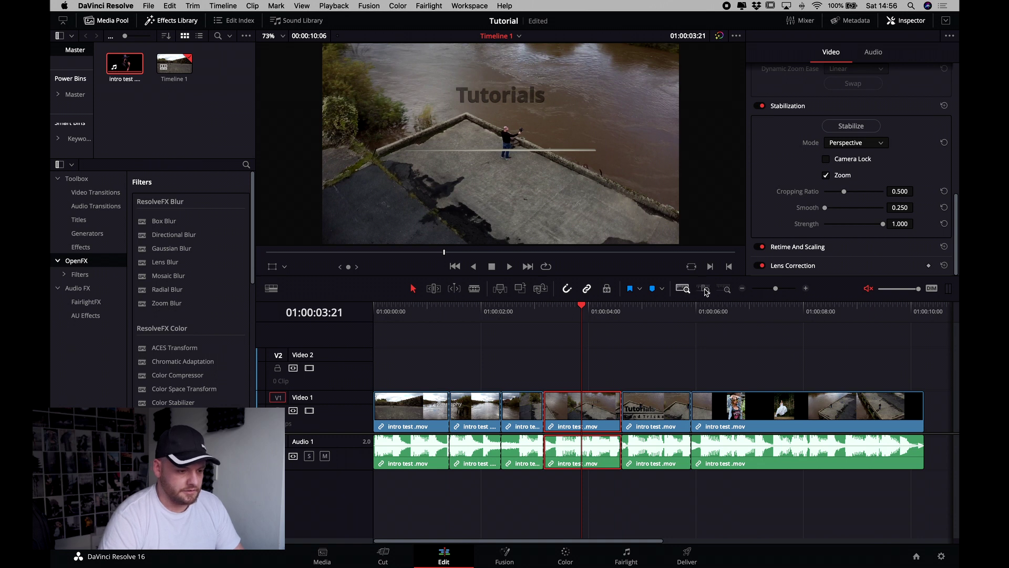
pyautogui.click(705, 290)
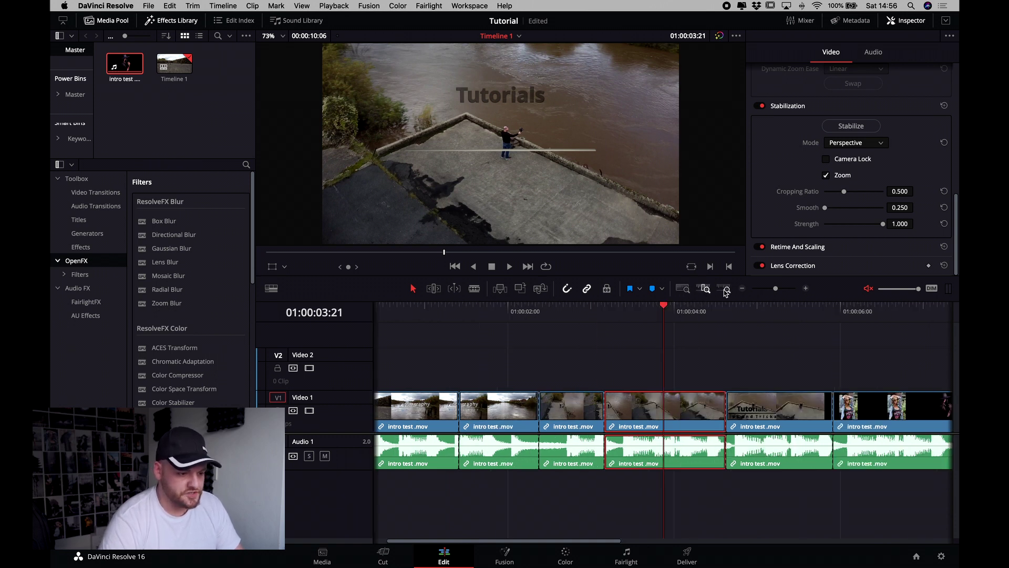
pyautogui.click(725, 290)
pyautogui.click(704, 289)
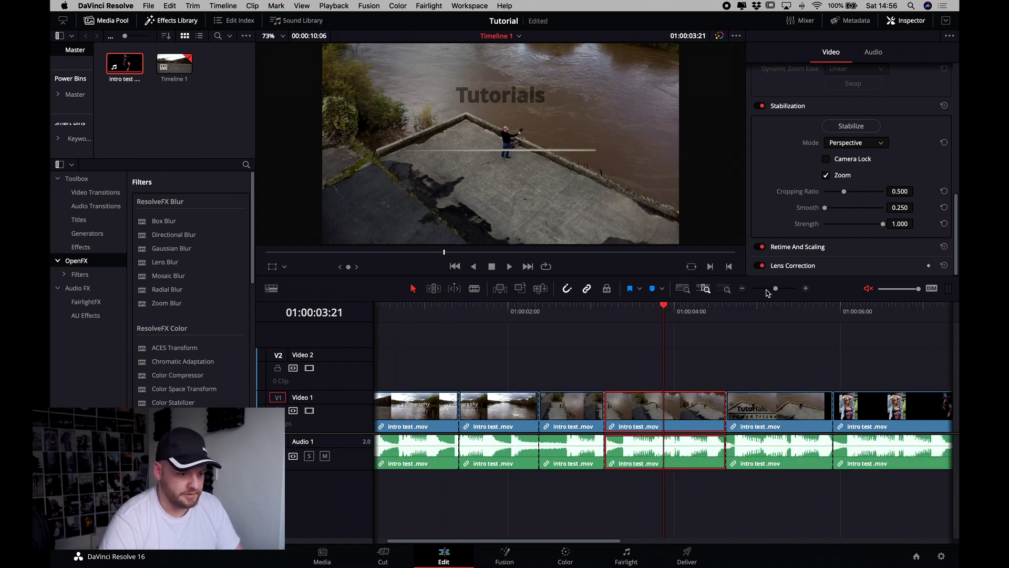
# - Adjust the timeline's custom zoom level outward and back in to enlarge the segments around the playhead
pyautogui.click(777, 289)
pyautogui.moveTo(777, 292)
pyautogui.mouseDown()
pyautogui.moveTo(799, 293)
pyautogui.moveTo(773, 293)
pyautogui.mouseUp()
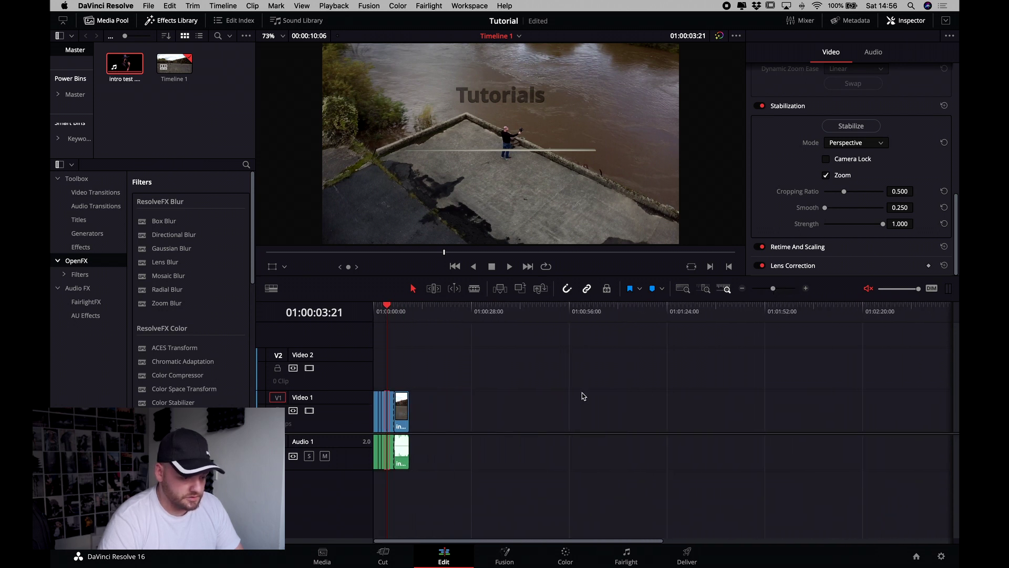
pyautogui.click(742, 288)
pyautogui.click(742, 288)
pyautogui.click(805, 288)
pyautogui.click(806, 288)
pyautogui.click(805, 288)
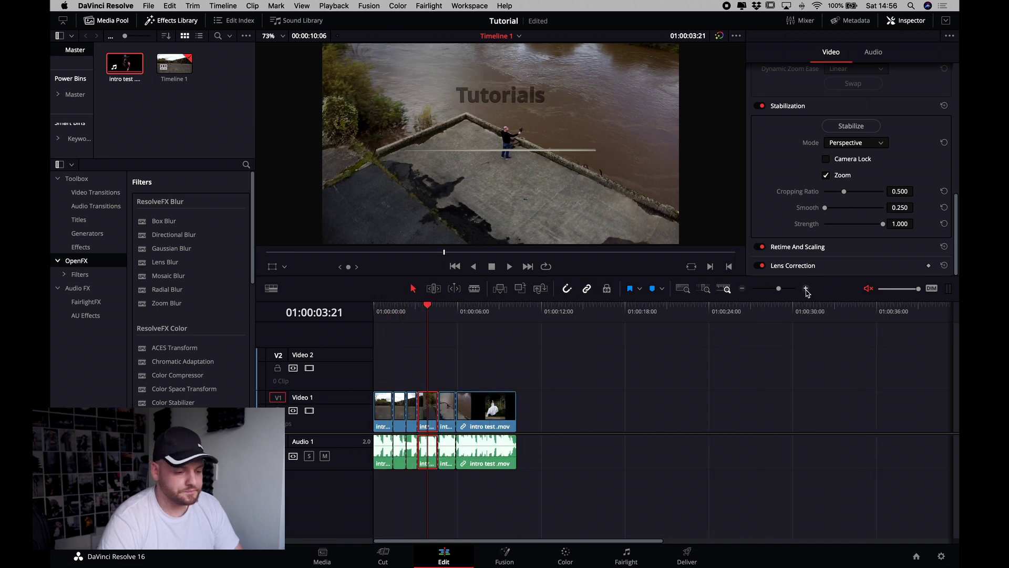
pyautogui.click(805, 288)
pyautogui.click(805, 288)
# - Unmute the timeline's audio monitoring, and mute it again
pyautogui.click(869, 289)
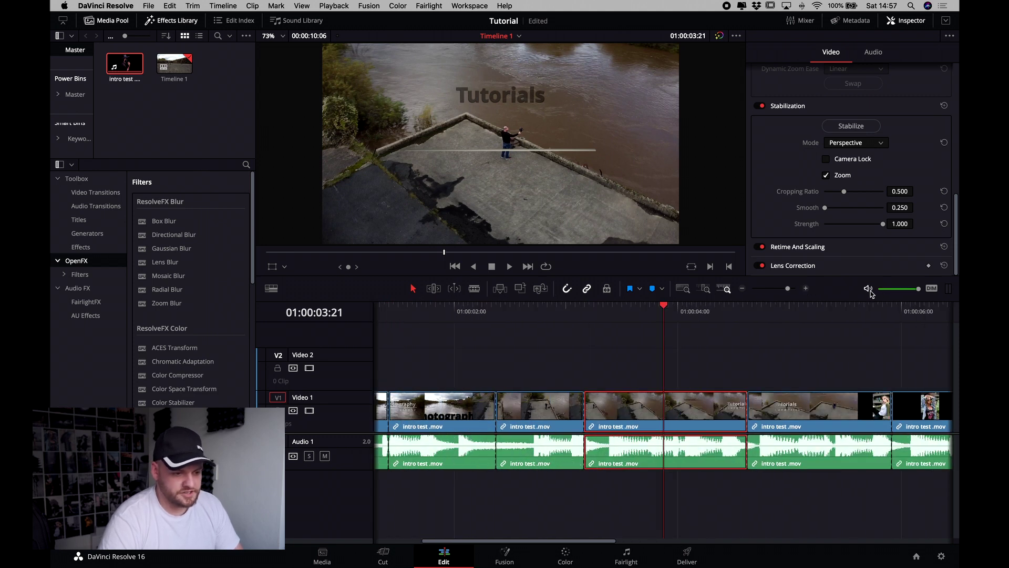
pyautogui.click(870, 289)
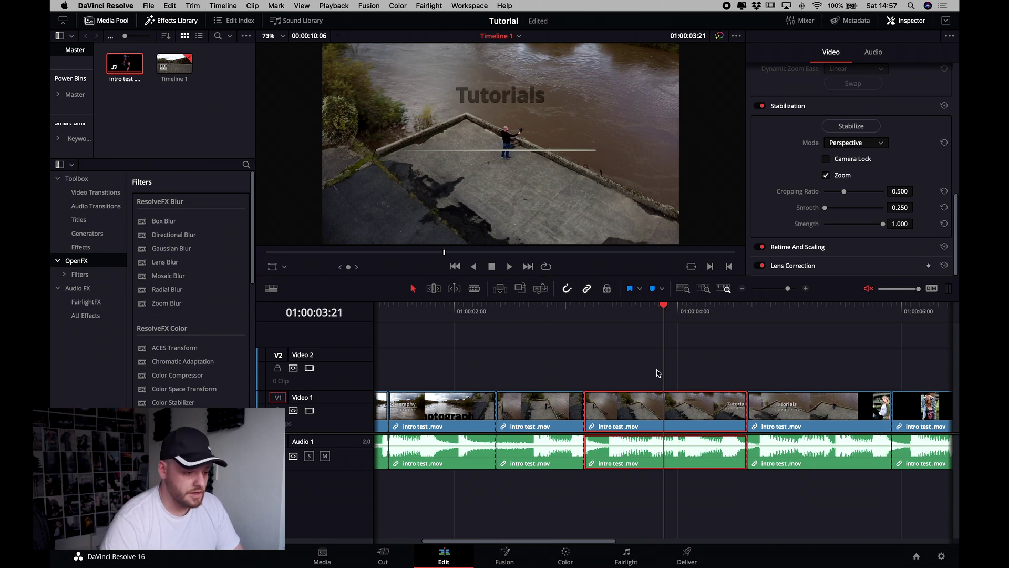
# - Blade the last segment on Video 1 at about 7.7, 8.4 and 9.5 seconds
pyautogui.hscroll(2, 741, 377)
pyautogui.hscroll(15, 741, 377)
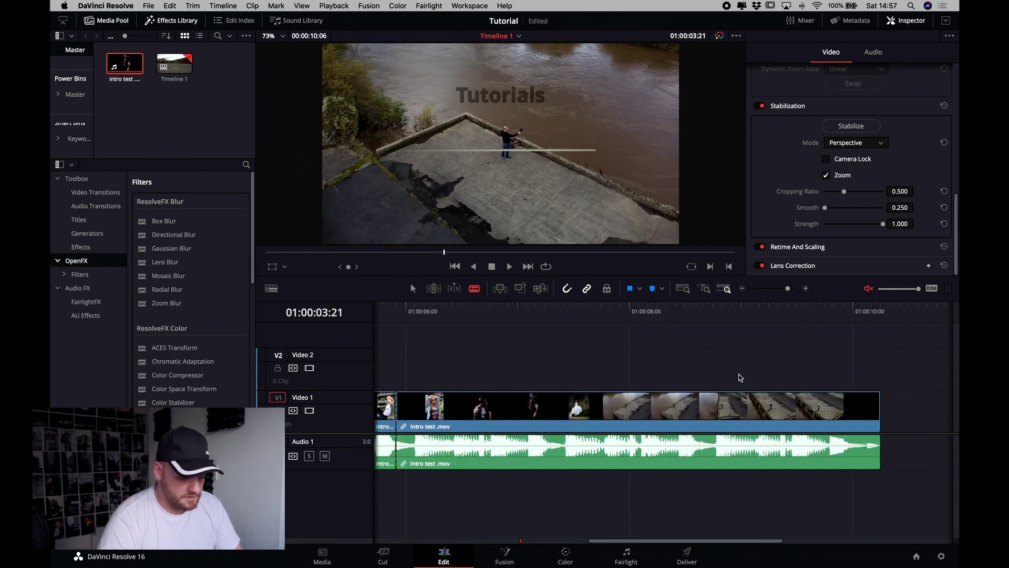
pyautogui.press('b')
pyautogui.click(672, 405)
pyautogui.click(792, 405)
pyautogui.click(592, 405)
# - Move the last piece on Video 1 10 frames later, and raise the piece before it straight up to Video 2
pyautogui.press('a')
pyautogui.moveTo(812, 421); pyautogui.dragTo(859, 420)
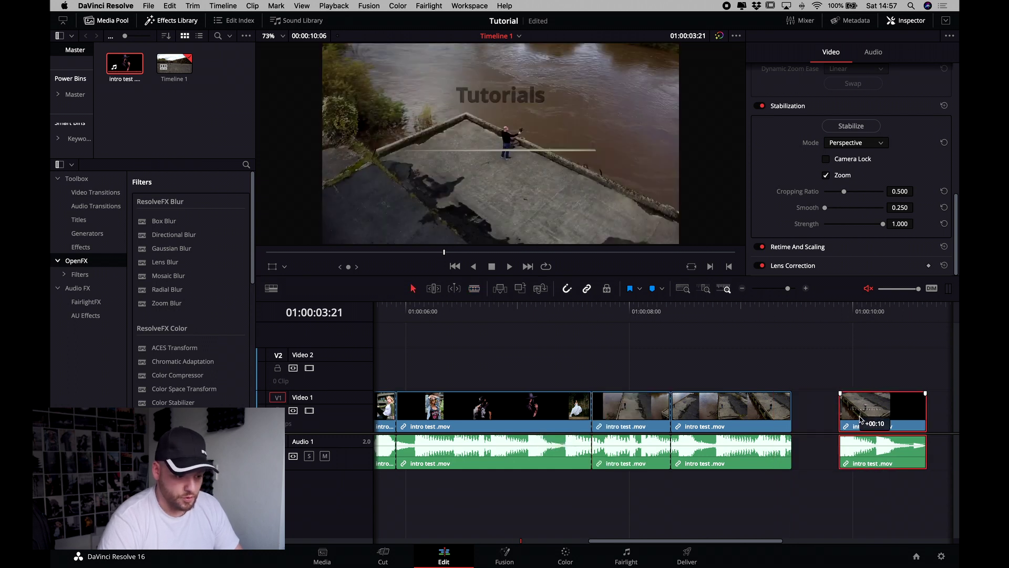
pyautogui.moveTo(770, 419); pyautogui.dragTo(775, 389)
# - Move the third segment on Video 1 back against the end of the first segment, overwriting the start of the second
pyautogui.hscroll(-5, 630, 441)
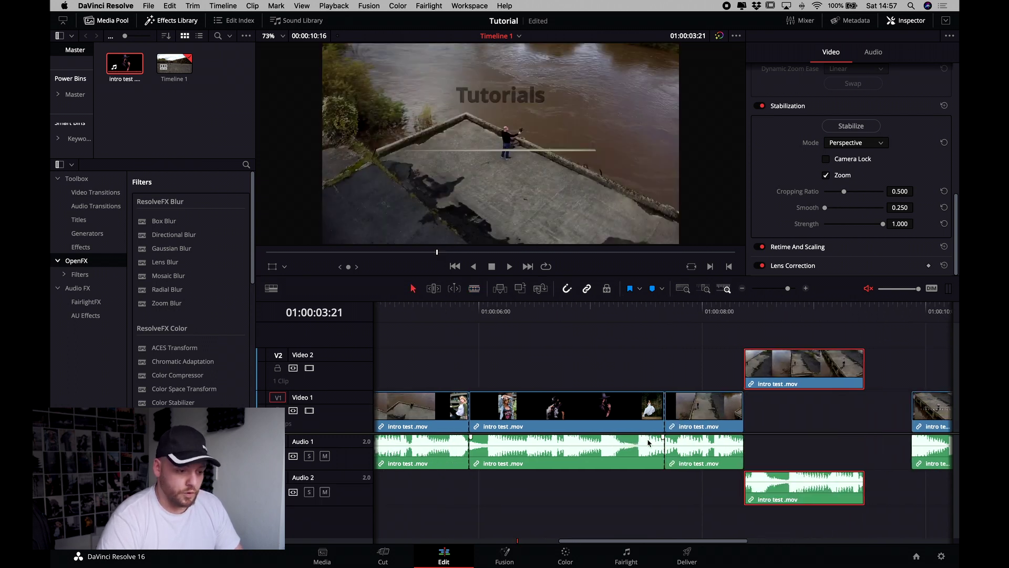
pyautogui.hscroll(-10, 648, 442)
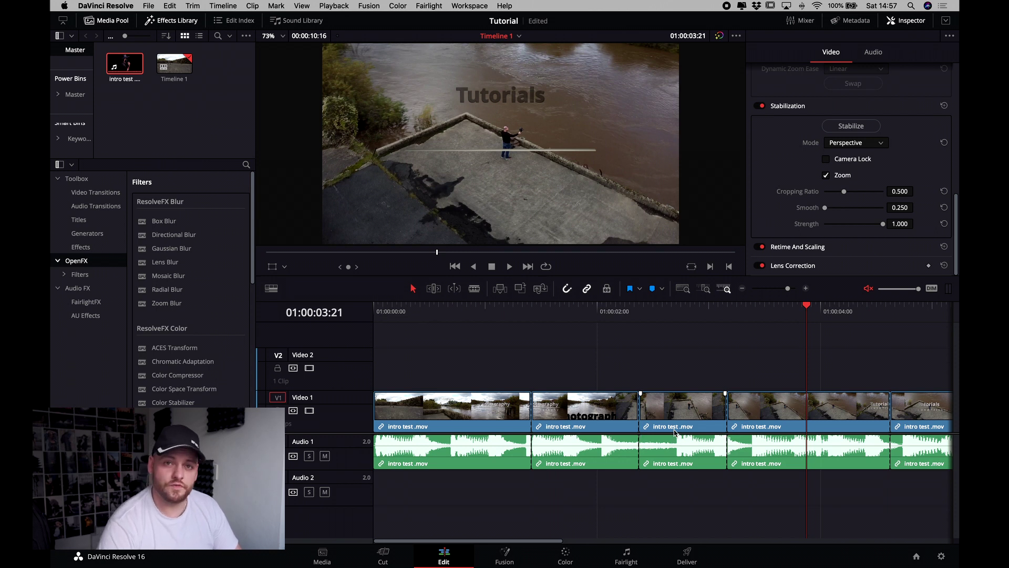
pyautogui.moveTo(677, 420); pyautogui.dragTo(569, 417)
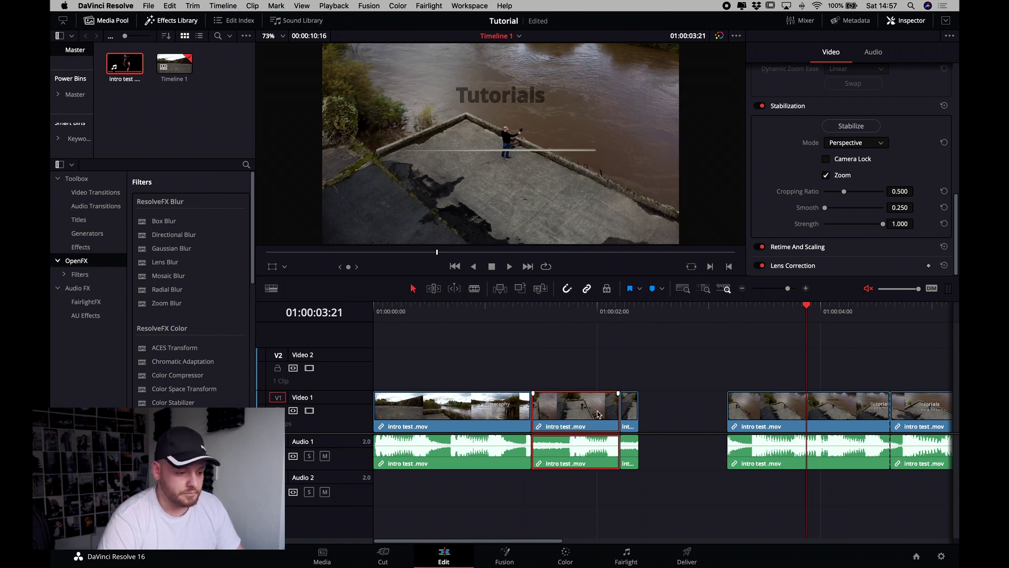
# - Move the dark portrait segment on Video 1 ahead of the Tutorials segment, directly against the end of the segment under the playhead
pyautogui.hscroll(6, 709, 403)
pyautogui.hscroll(1, 709, 402)
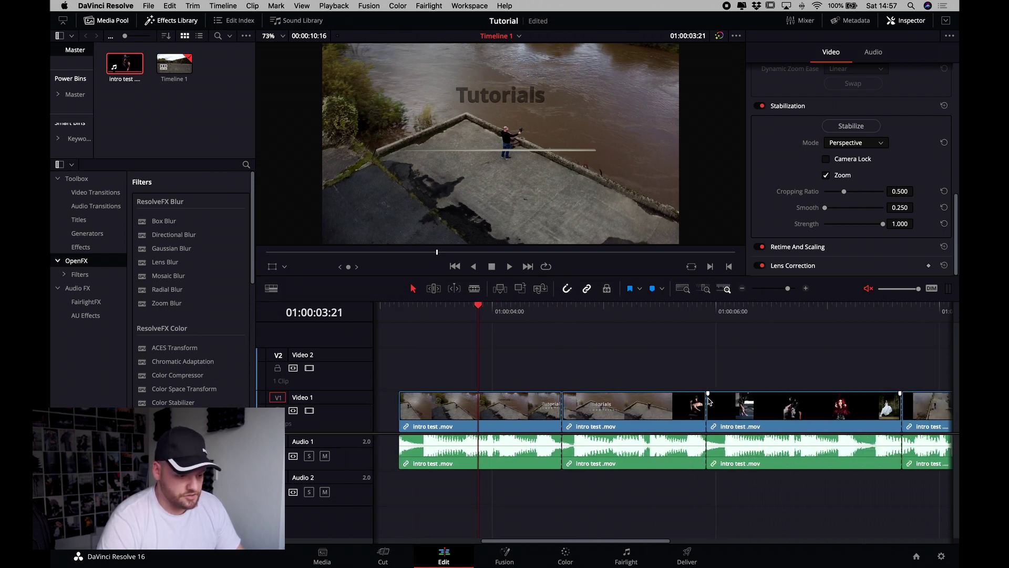
pyautogui.keyDown('shift'); pyautogui.keyDown('super'); pyautogui.click(790, 416); pyautogui.keyUp('super'); pyautogui.keyUp('shift')
pyautogui.moveTo(789, 415)
pyautogui.mouseDown()
pyautogui.moveTo(647, 413)
pyautogui.moveTo(788, 416)
pyautogui.mouseUp()
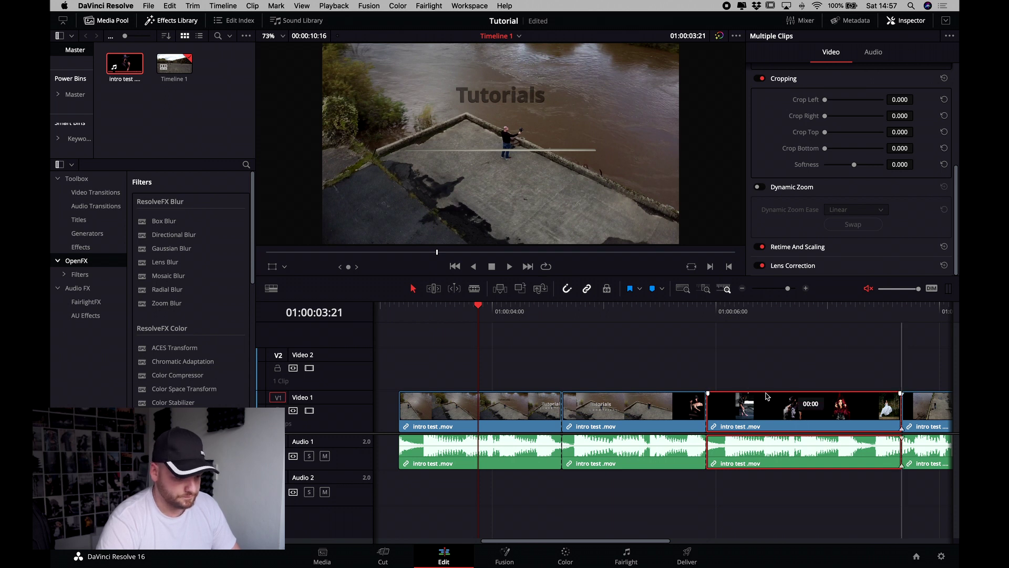
pyautogui.click(741, 402)
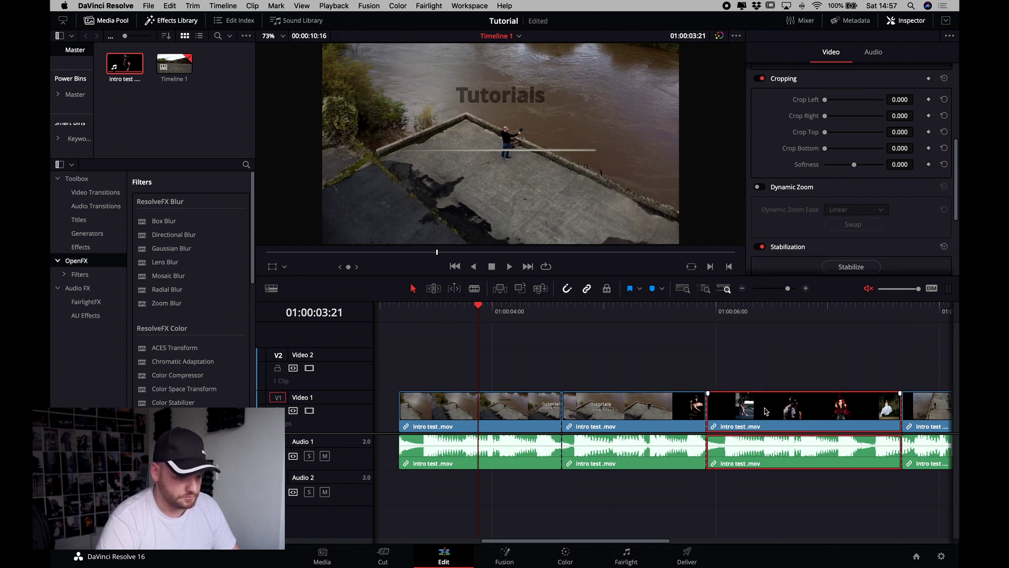
pyautogui.moveTo(766, 412); pyautogui.dragTo(657, 414)
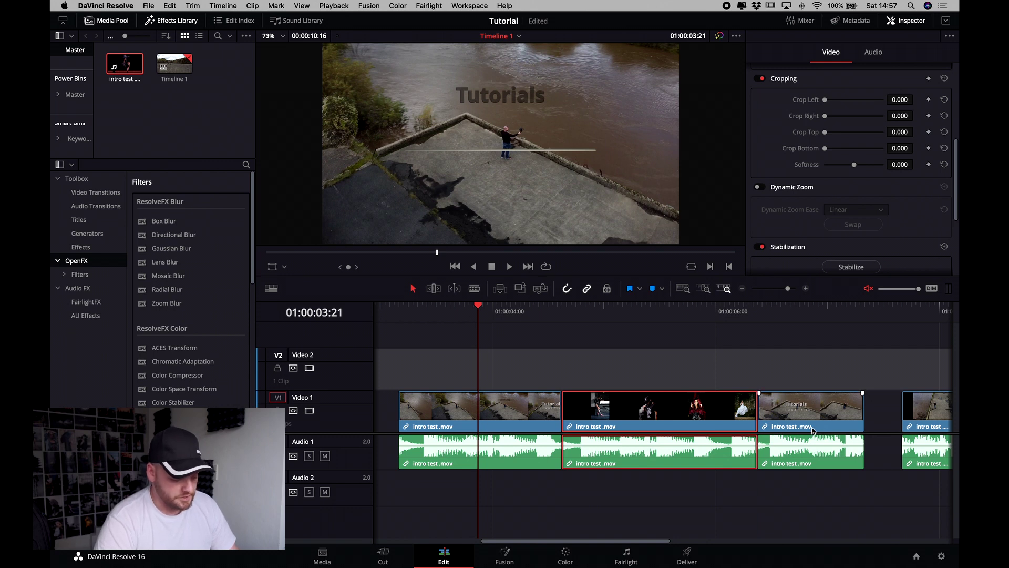
# - Move the dark portrait segment about 0.4 seconds later over the start of the following segment, and add that following segment to the selection
pyautogui.moveTo(679, 419)
pyautogui.mouseDown()
pyautogui.moveTo(857, 417)
pyautogui.moveTo(688, 408)
pyautogui.mouseUp()
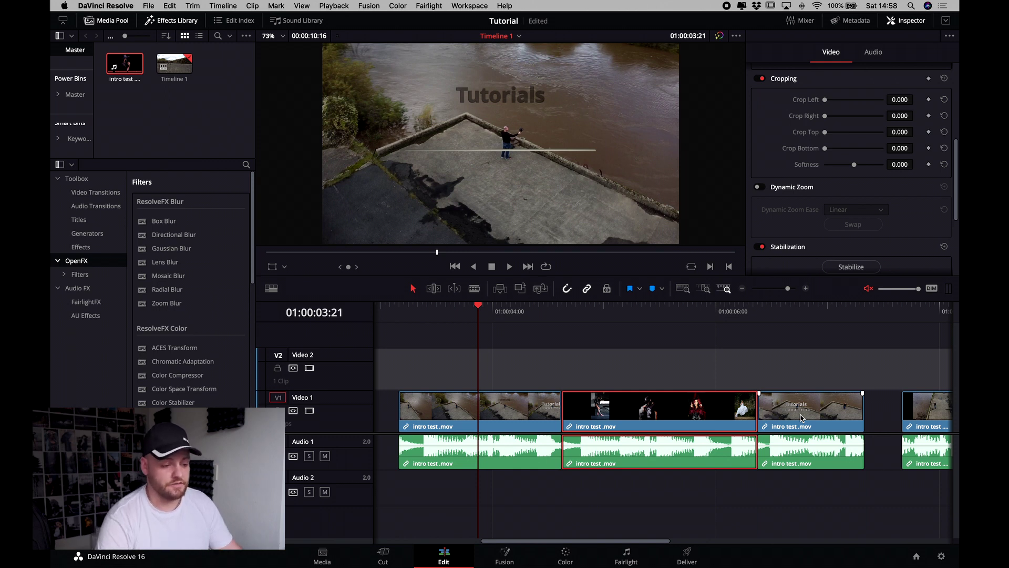
pyautogui.moveTo(684, 426); pyautogui.dragTo(725, 425)
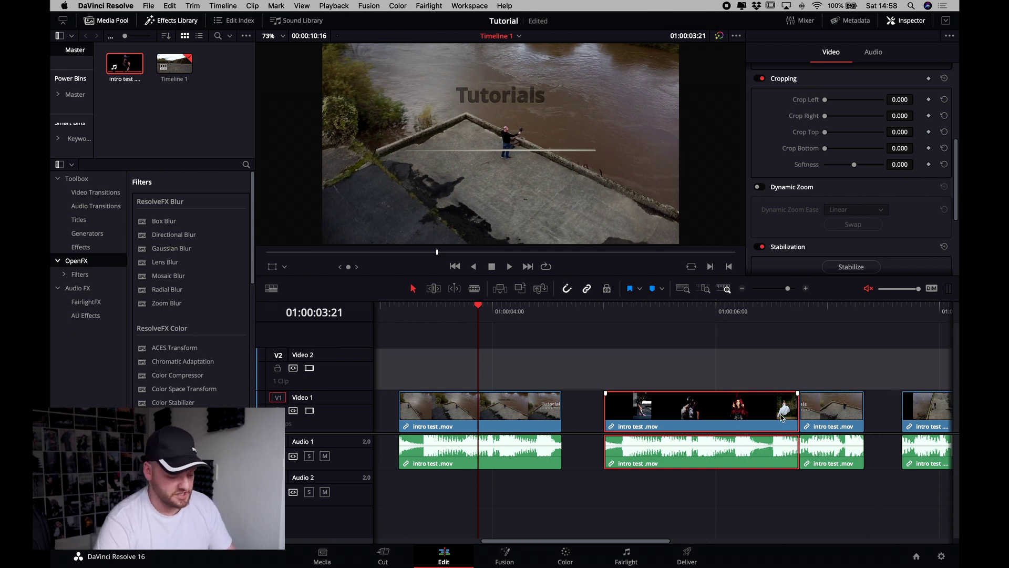
pyautogui.moveTo(826, 415)
pyautogui.mouseDown()
pyautogui.moveTo(559, 417)
pyautogui.moveTo(843, 426)
pyautogui.moveTo(831, 427)
pyautogui.mouseUp()
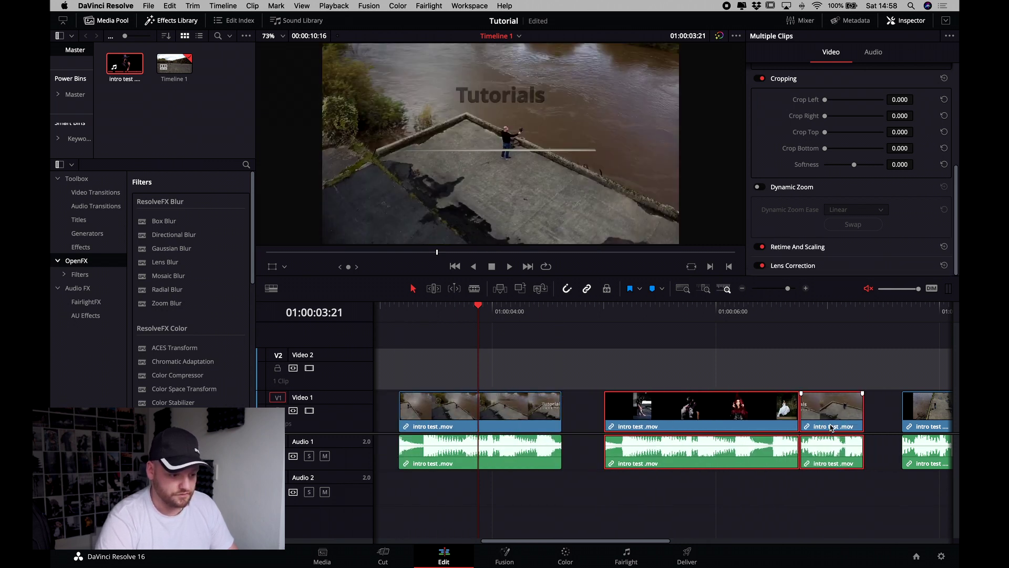
# - Play back the timeline from 01:00:03:21 across the gap into the dark portrait segment
pyautogui.hscroll(8, 795, 380)
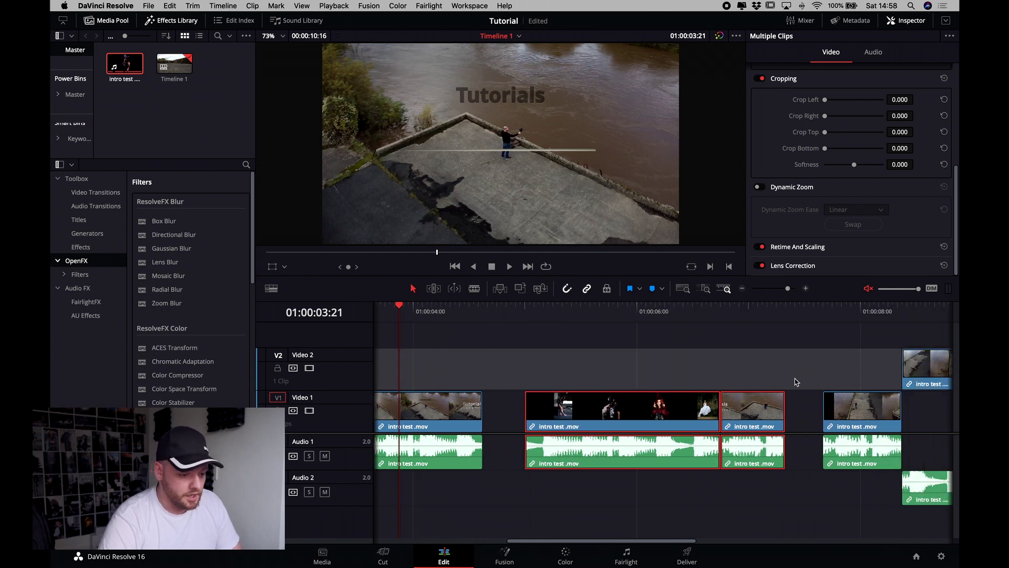
pyautogui.hscroll(-7, 599, 374)
pyautogui.hscroll(-6, 594, 374)
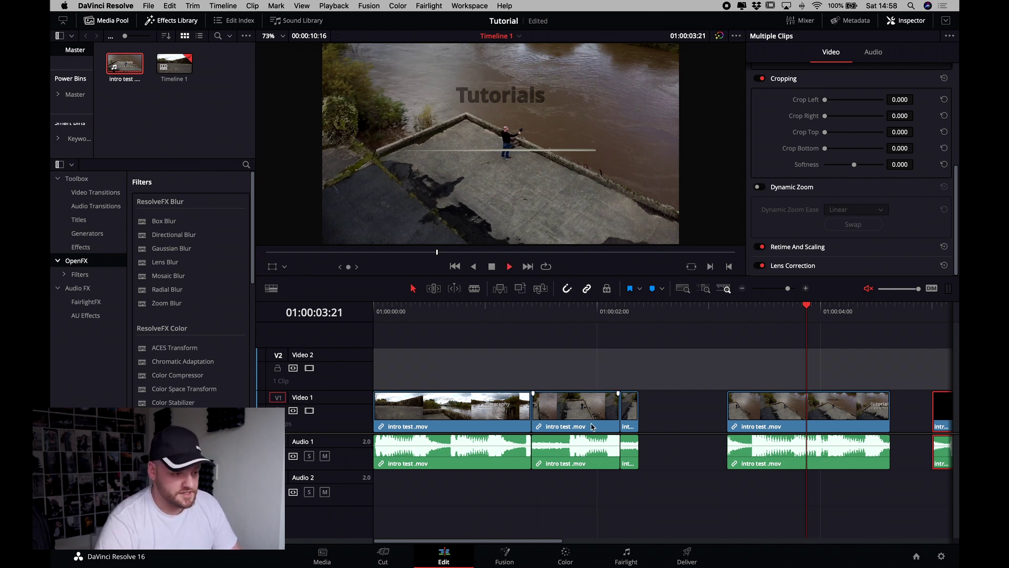
pyautogui.press('space')
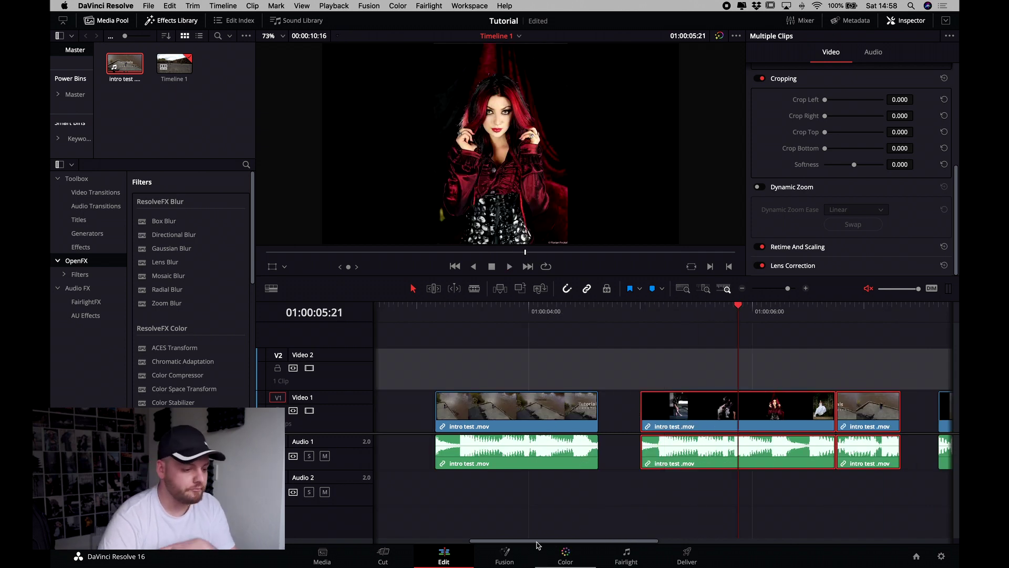
# - View the Fusion page, and open the first clip of Timeline 1 on the Color page
pyautogui.click(506, 555)
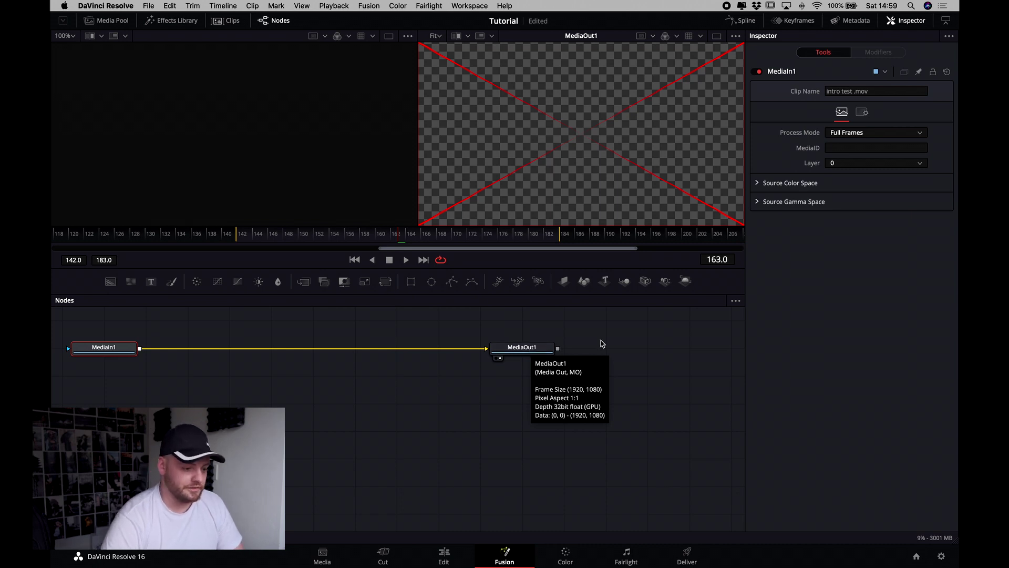
pyautogui.click(565, 556)
pyautogui.click(102, 337)
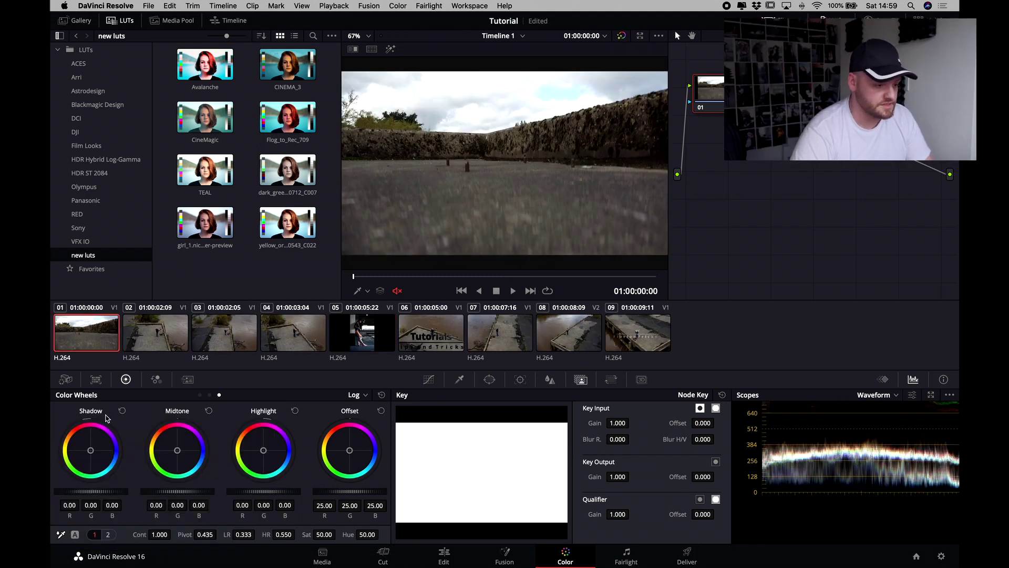
# - Cycle the Color Wheels palette through its Primaries Wheels, Primaries Bars and Log modes
pyautogui.click(200, 395)
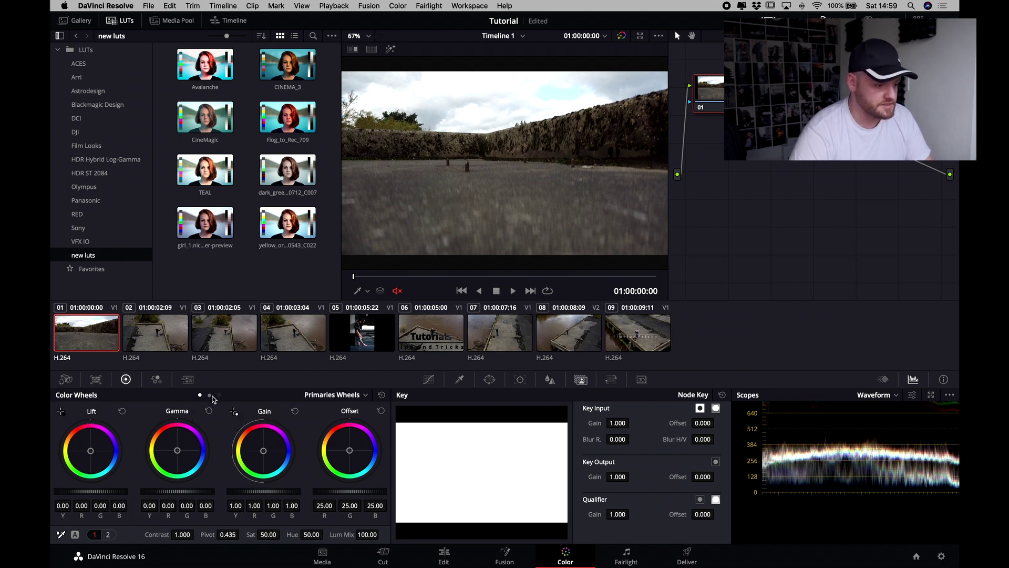
pyautogui.click(210, 394)
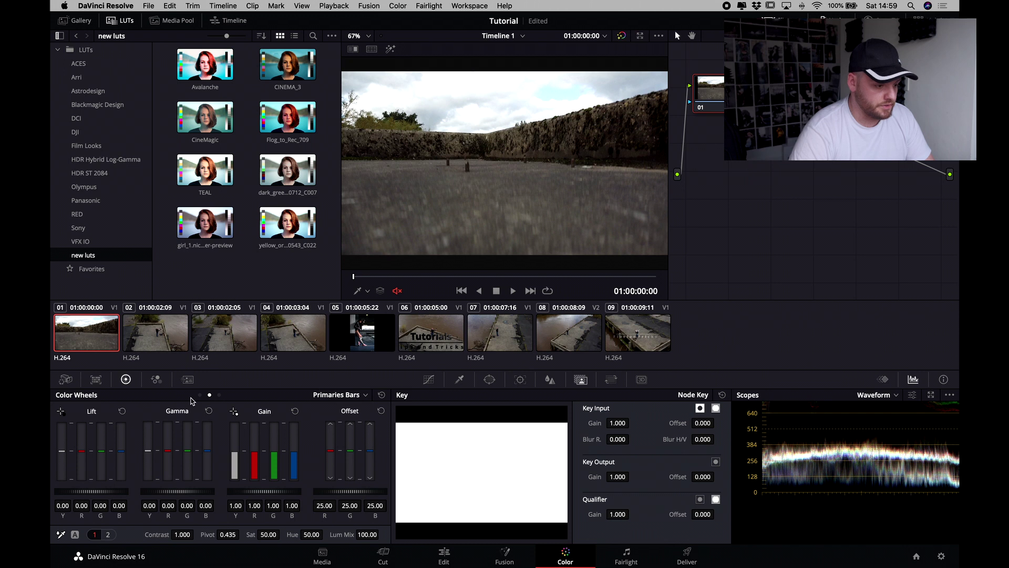
pyautogui.click(219, 394)
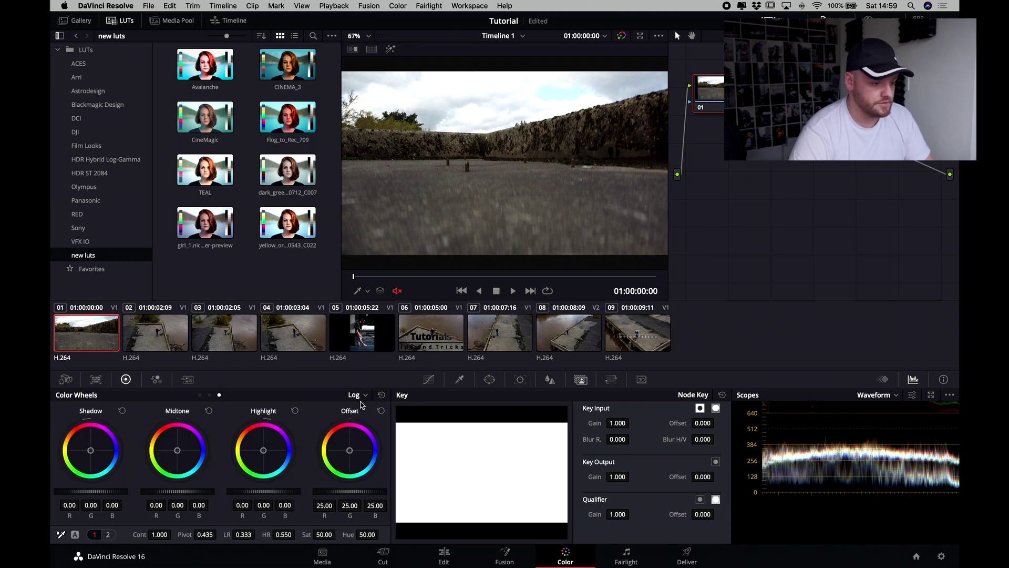
# - Return to the Primaries Wheels and lower the first clip's Offset to 21.25 on all three channels
pyautogui.click(199, 395)
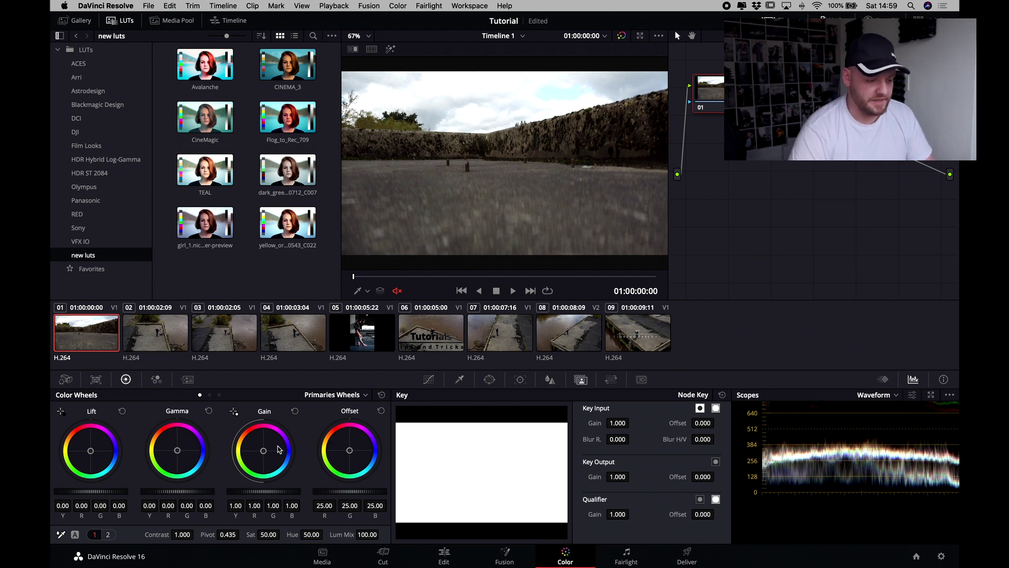
pyautogui.moveTo(353, 491)
pyautogui.mouseDown()
pyautogui.moveTo(313, 492)
pyautogui.moveTo(348, 492)
pyautogui.moveTo(318, 492)
pyautogui.moveTo(346, 491)
pyautogui.moveTo(337, 491)
pyautogui.mouseUp()
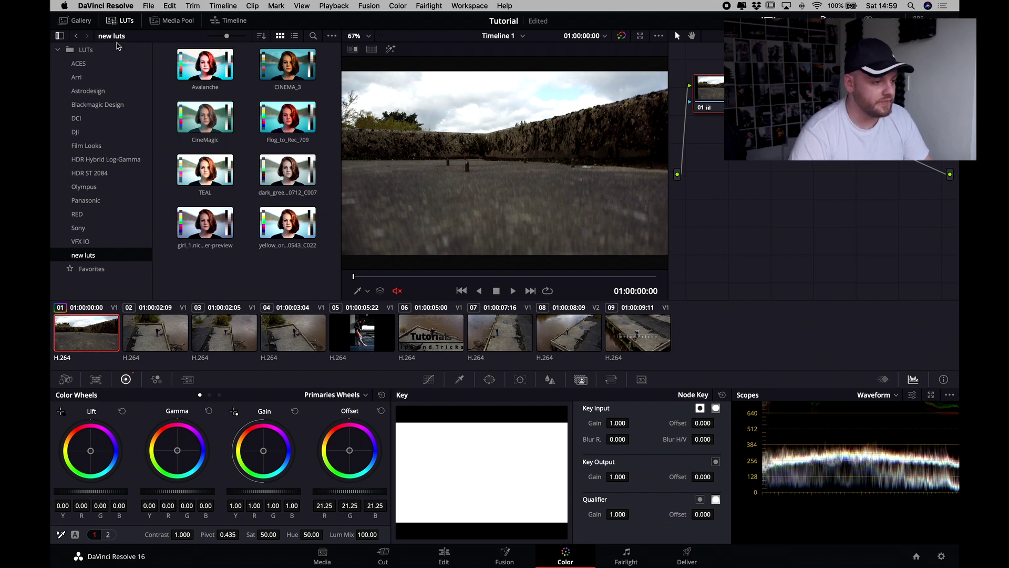
# - Replace the LUT browser with the Media Pool, and show and hide the mini timeline below the clip thumbnails
pyautogui.click(174, 21)
pyautogui.click(231, 22)
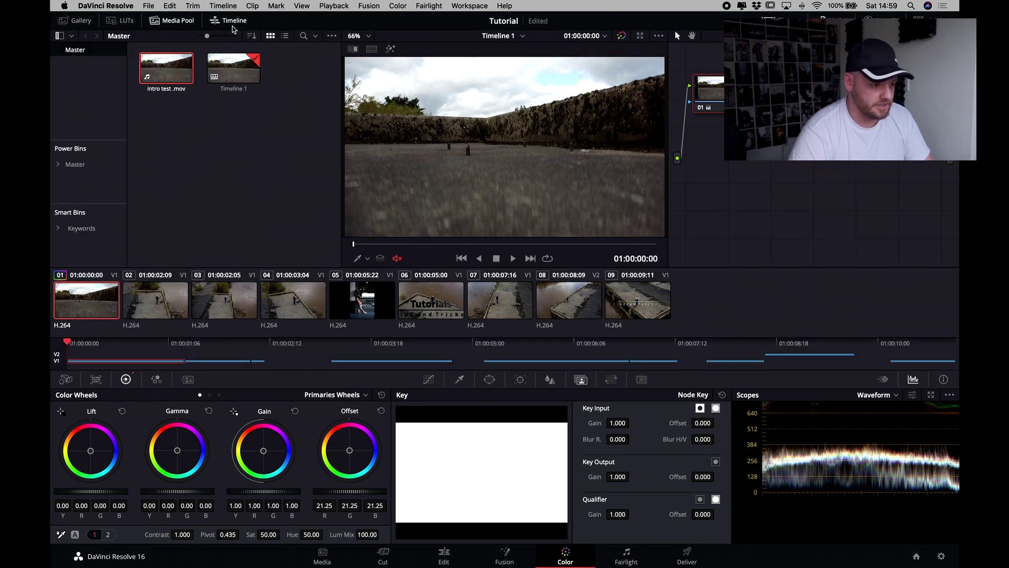
pyautogui.click(122, 21)
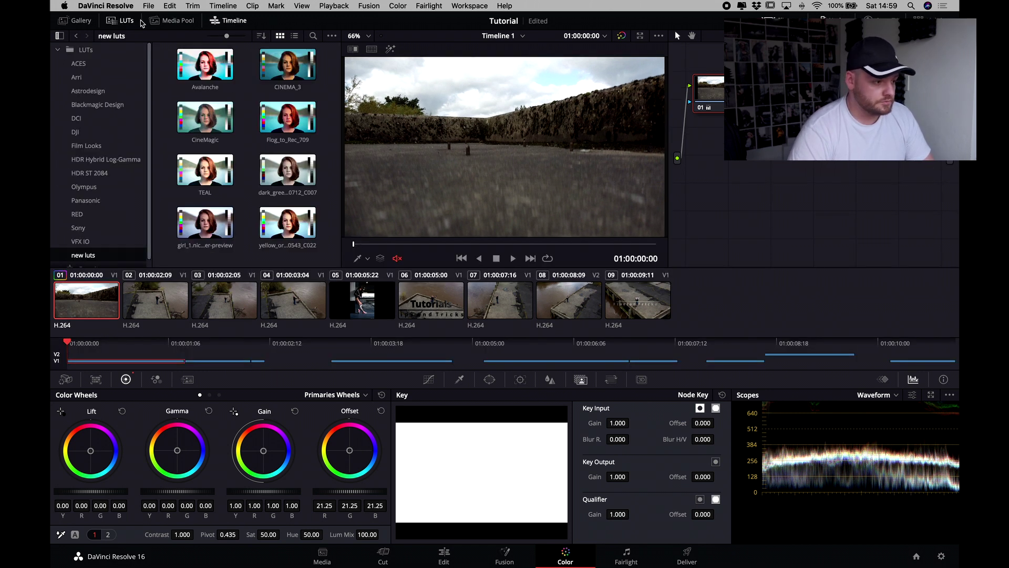
pyautogui.click(173, 21)
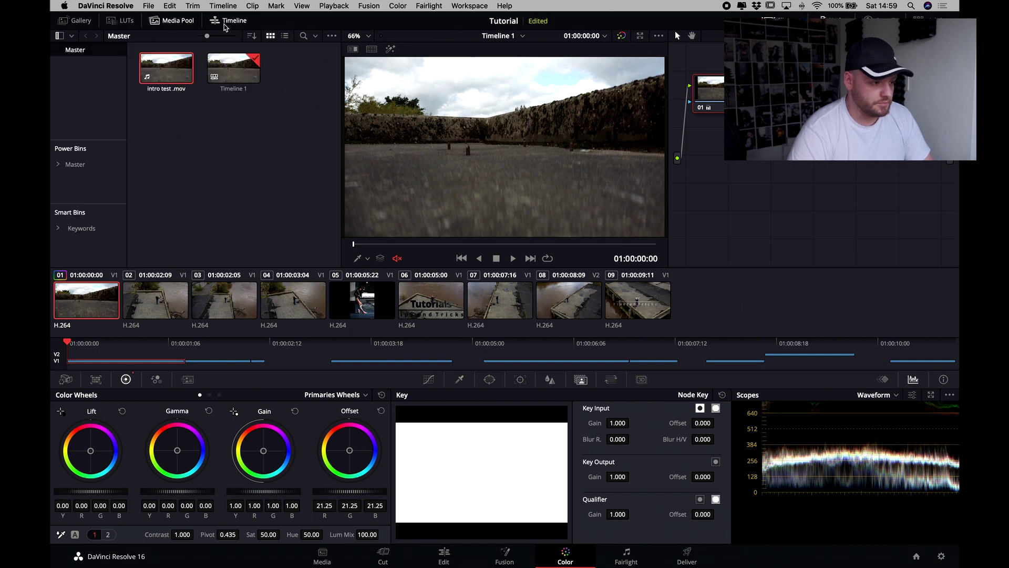
pyautogui.click(225, 27)
pyautogui.click(176, 24)
pyautogui.click(176, 24)
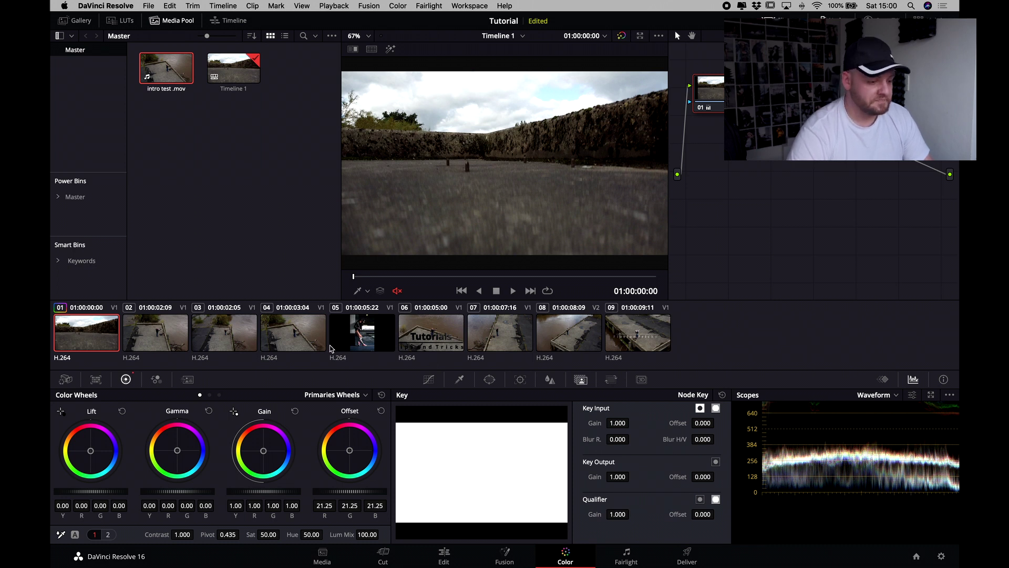
# - Add control points along the first clip's Custom curve, raising the lower midtones and slightly reshaping the upper end
pyautogui.click(429, 379)
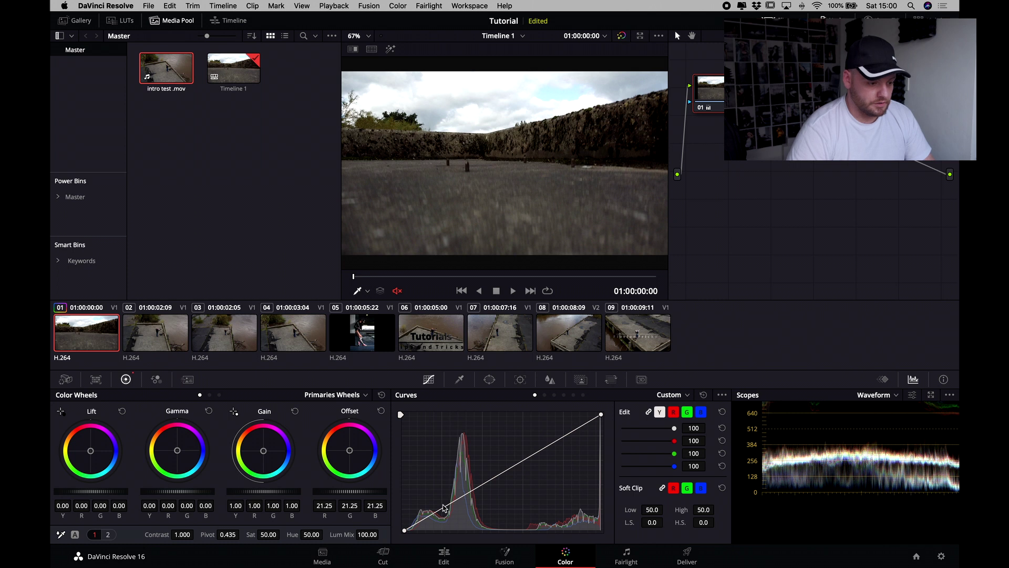
pyautogui.moveTo(451, 504); pyautogui.dragTo(474, 480)
pyautogui.moveTo(529, 457); pyautogui.dragTo(570, 431)
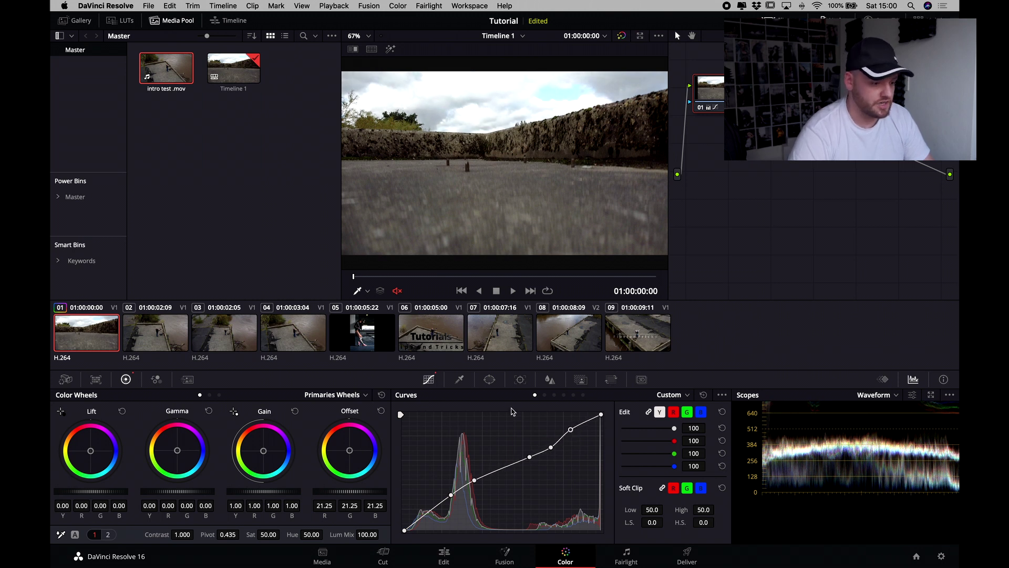
# - Examine the Hue Vs Hue, Hue Vs Sat, Hue Vs Lum, Lum Vs Sat and Sat Vs Sat curves, and return to Custom
pyautogui.click(544, 395)
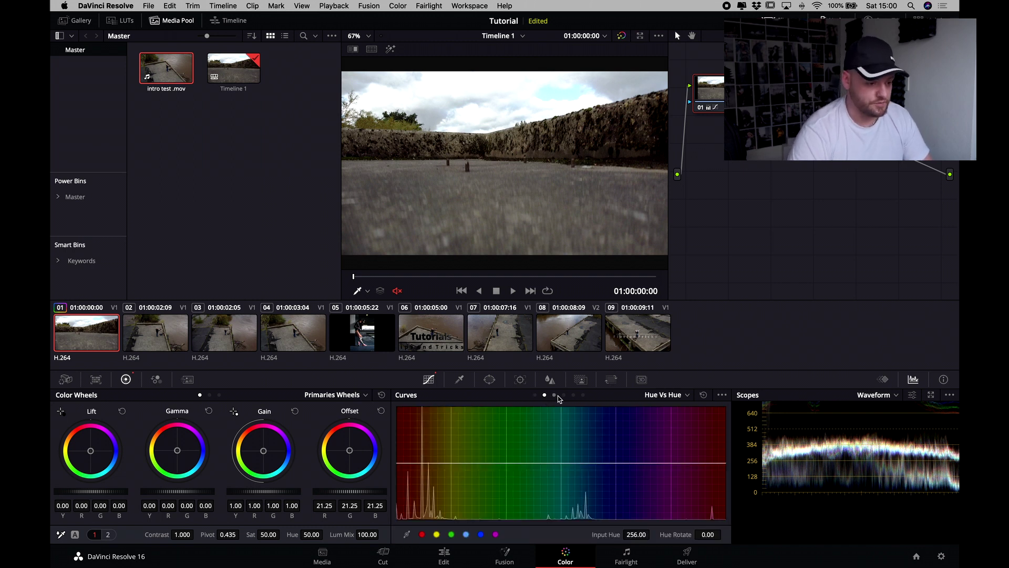
pyautogui.click(553, 396)
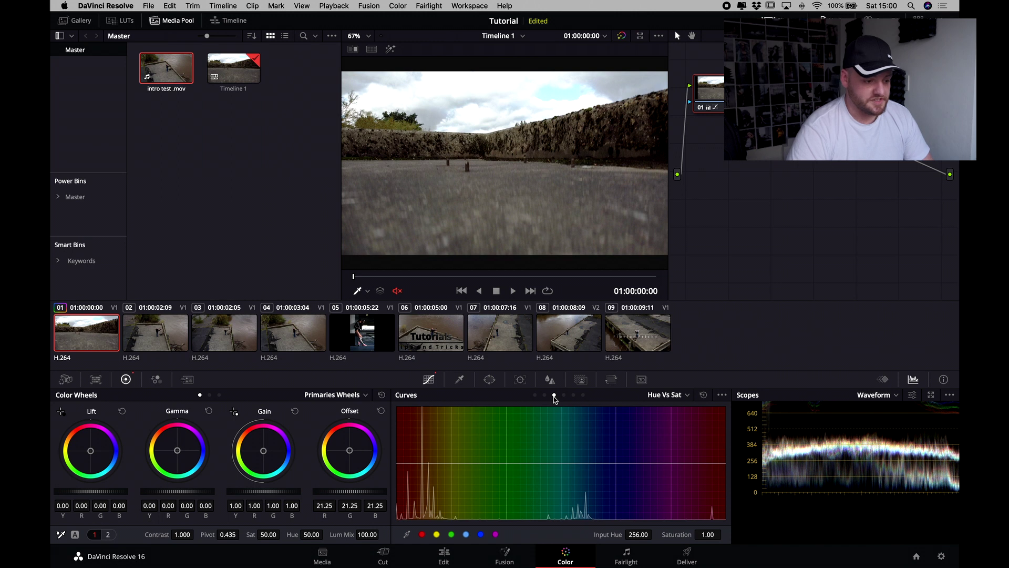
pyautogui.click(564, 395)
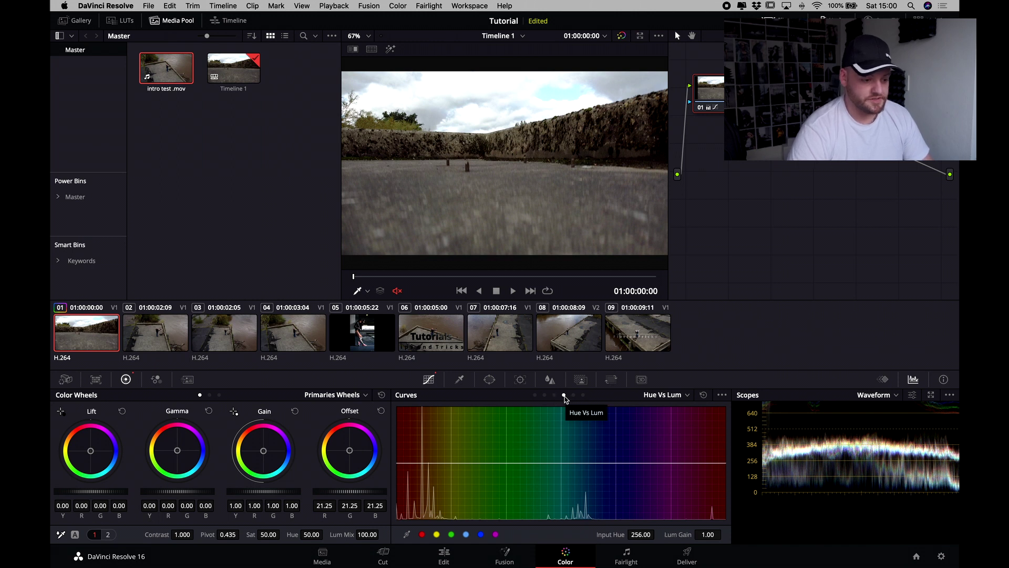
pyautogui.click(573, 395)
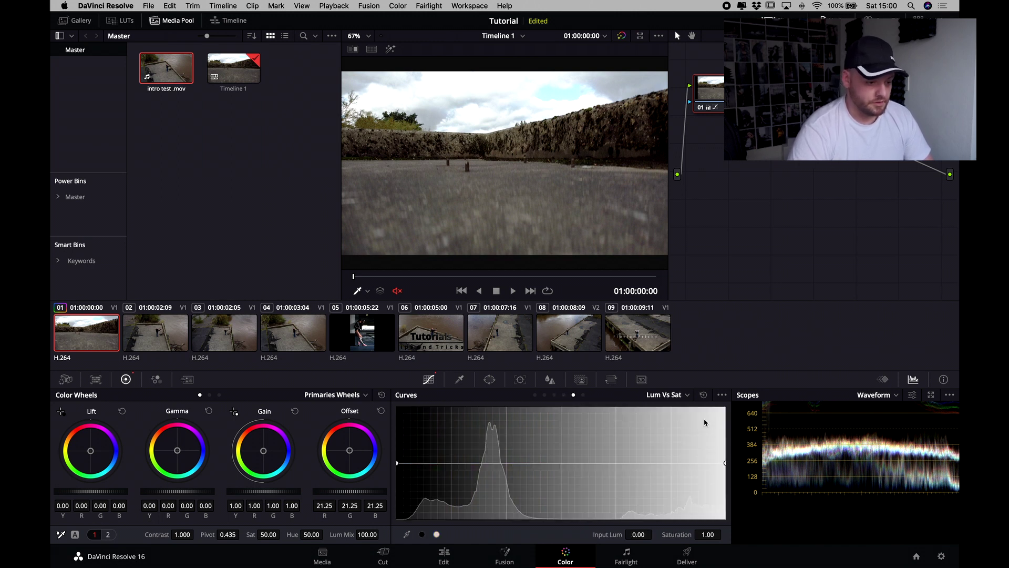
pyautogui.click(583, 395)
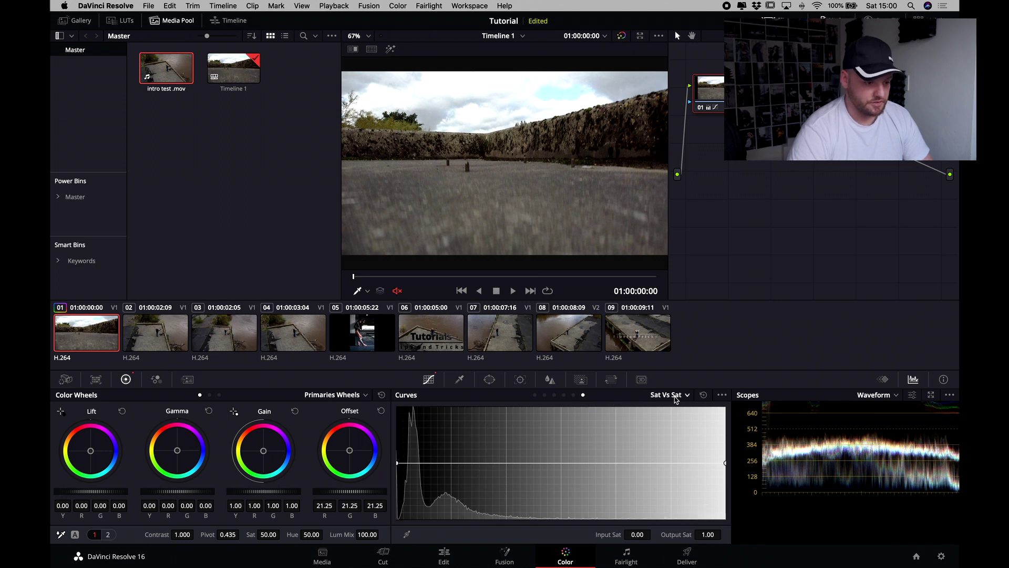
pyautogui.click(535, 395)
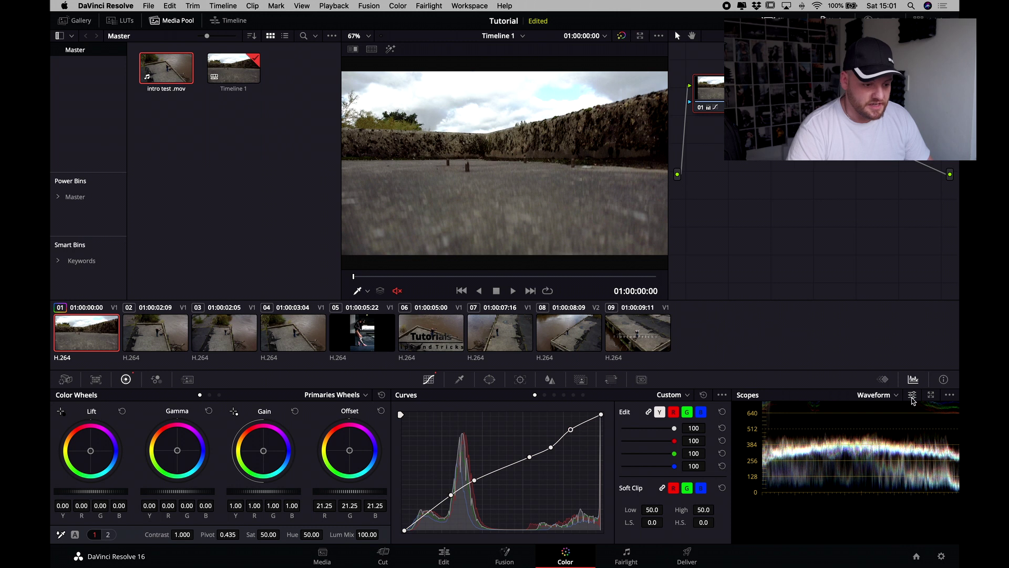
# - Examine the expanded waveform, vectorscope, parade and histogram scopes, close them and view the Fairlight page
pyautogui.click(931, 397)
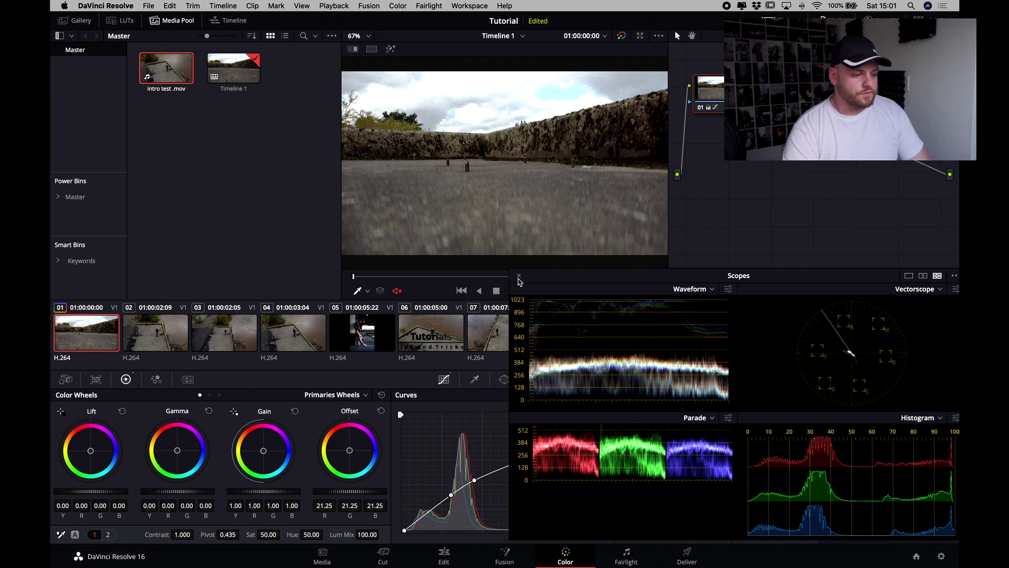
pyautogui.click(519, 276)
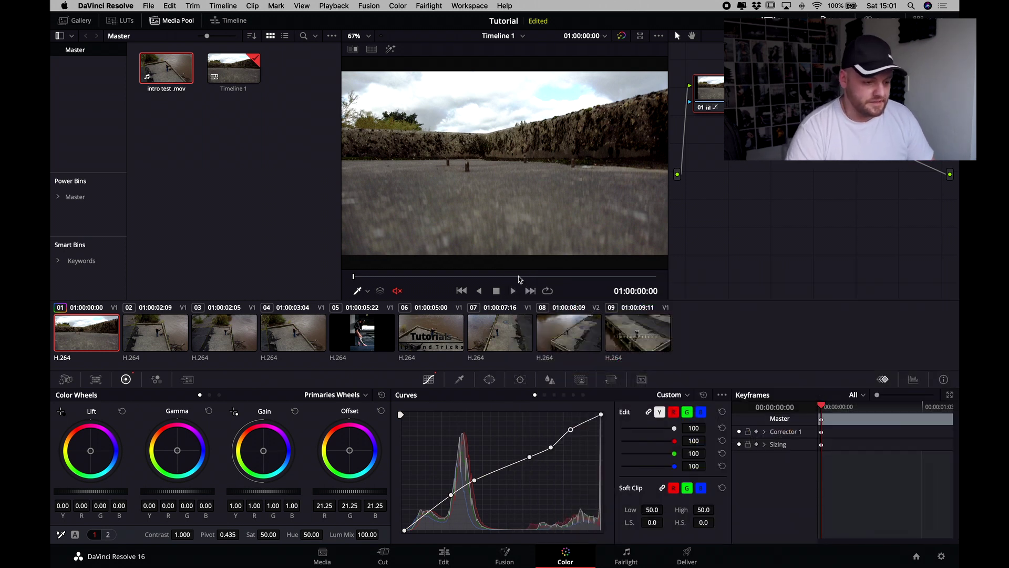
pyautogui.click(627, 558)
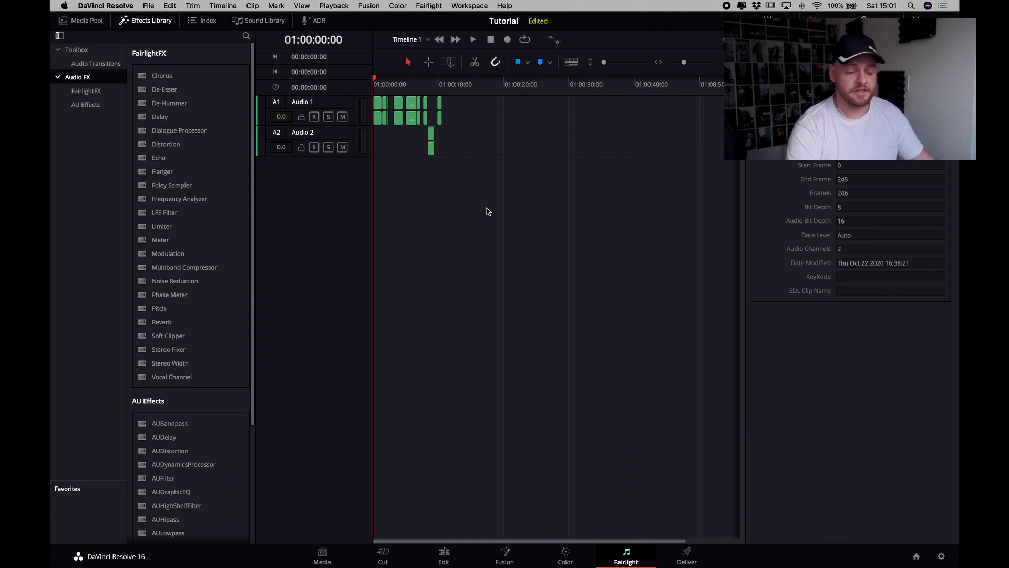
# - Open the Deliver page and browse the render presets from Custom through Premiere XML and back to the start
pyautogui.click(688, 558)
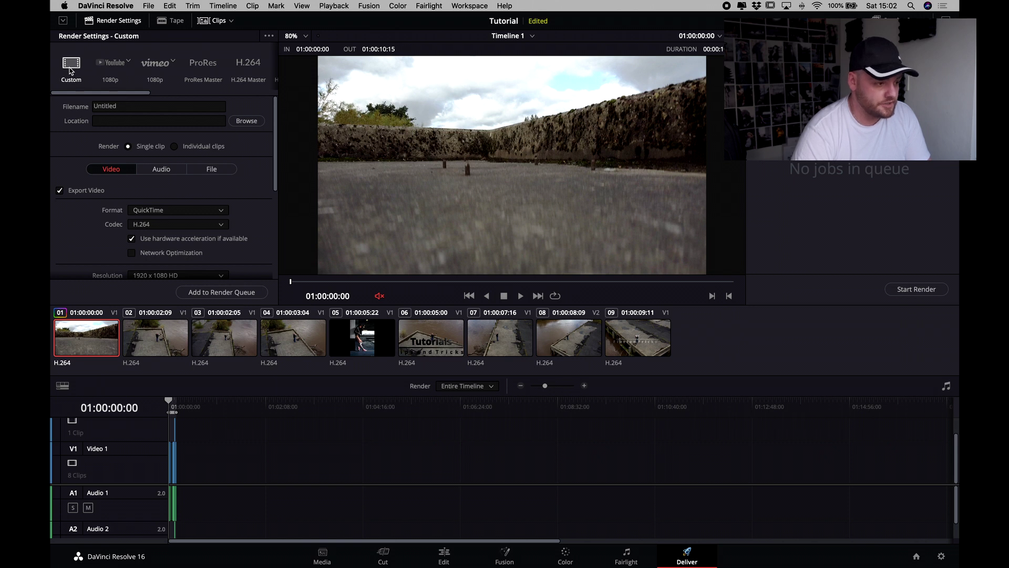
pyautogui.moveTo(118, 96); pyautogui.dragTo(178, 93)
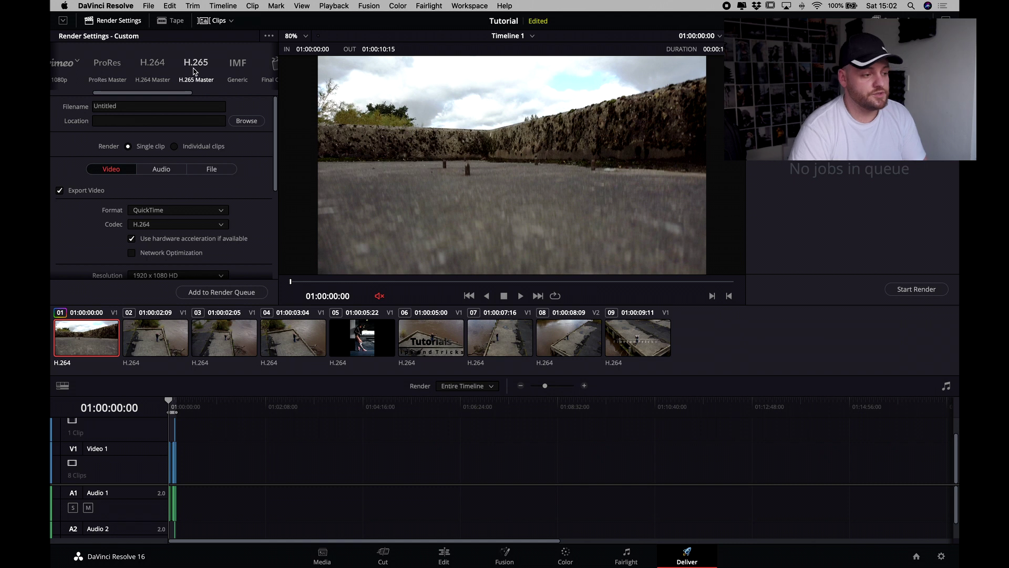
pyautogui.moveTo(179, 94); pyautogui.dragTo(218, 97)
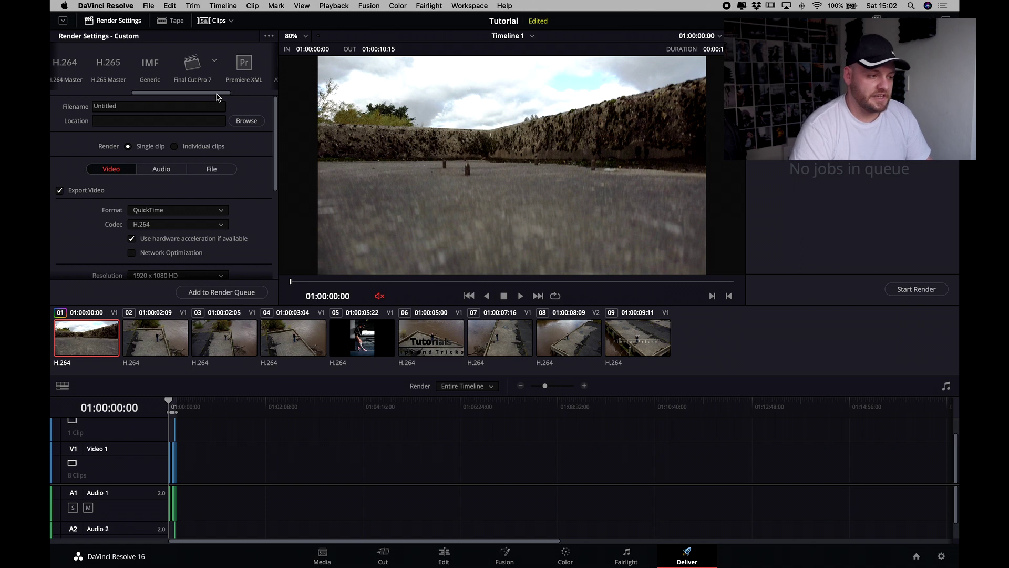
pyautogui.moveTo(217, 97); pyautogui.dragTo(116, 98)
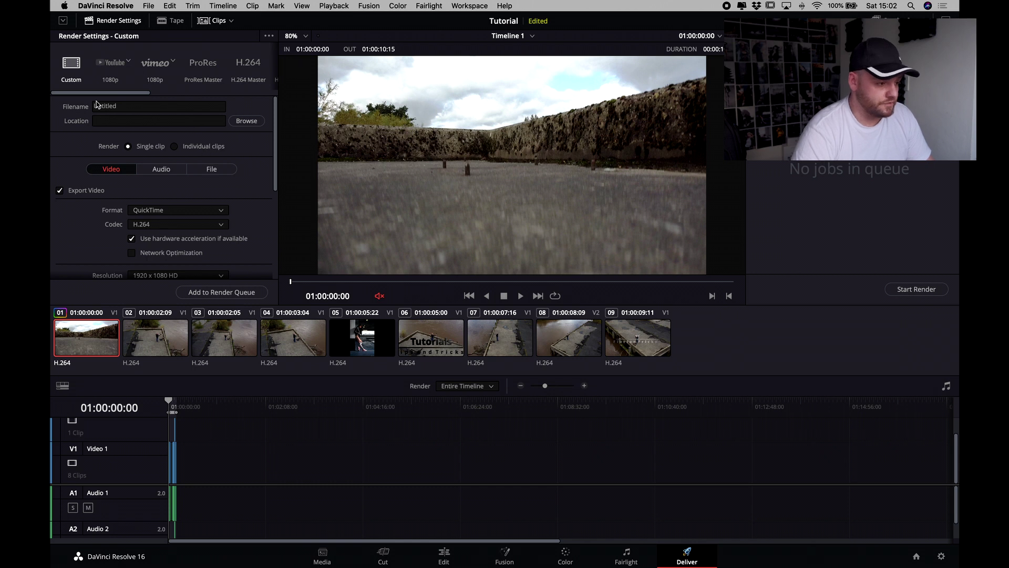
# - Name the render file tutorial and set its destination to the Downloads folder
pyautogui.click(125, 105)
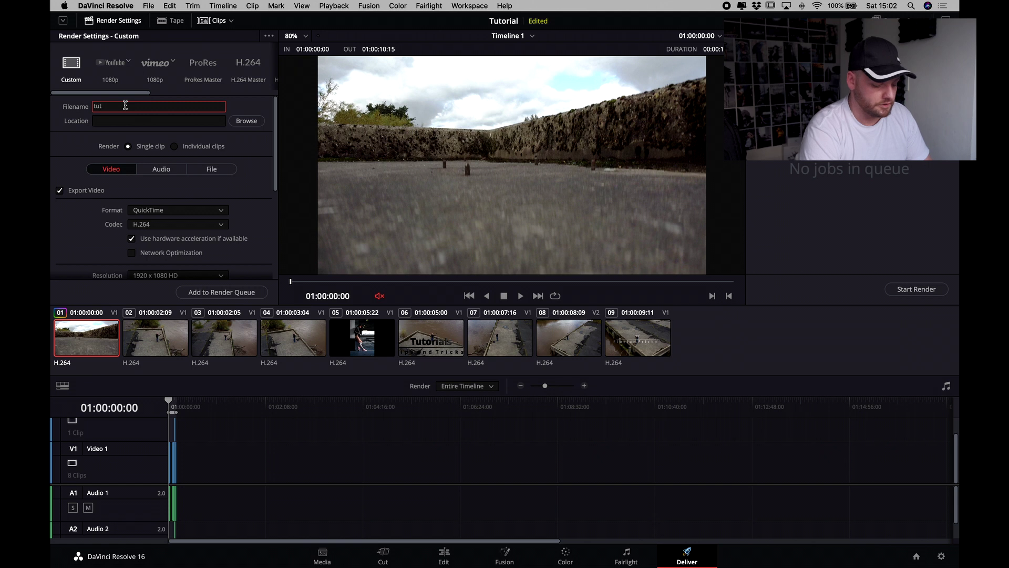
pyautogui.click(245, 122)
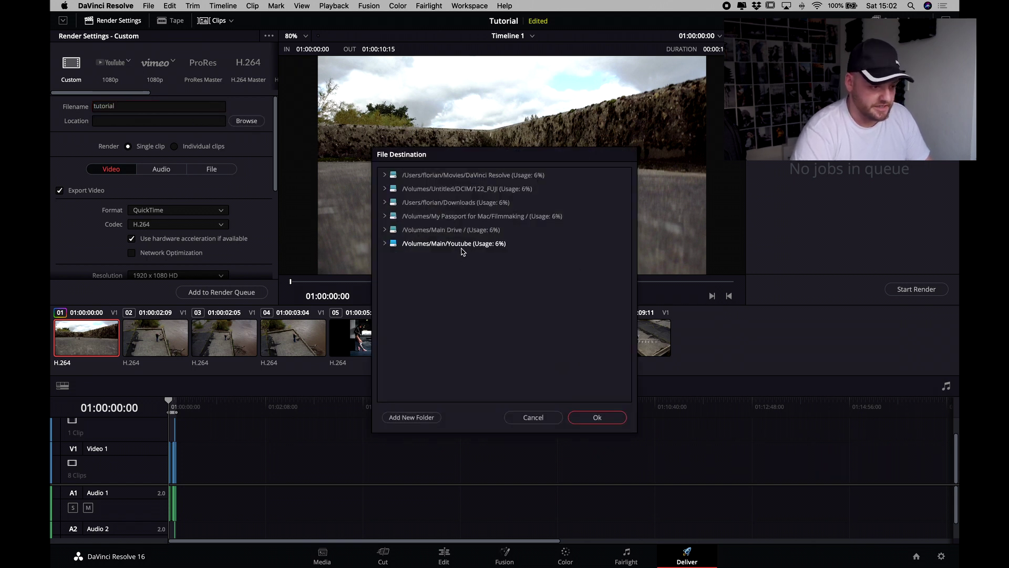
pyautogui.click(476, 204)
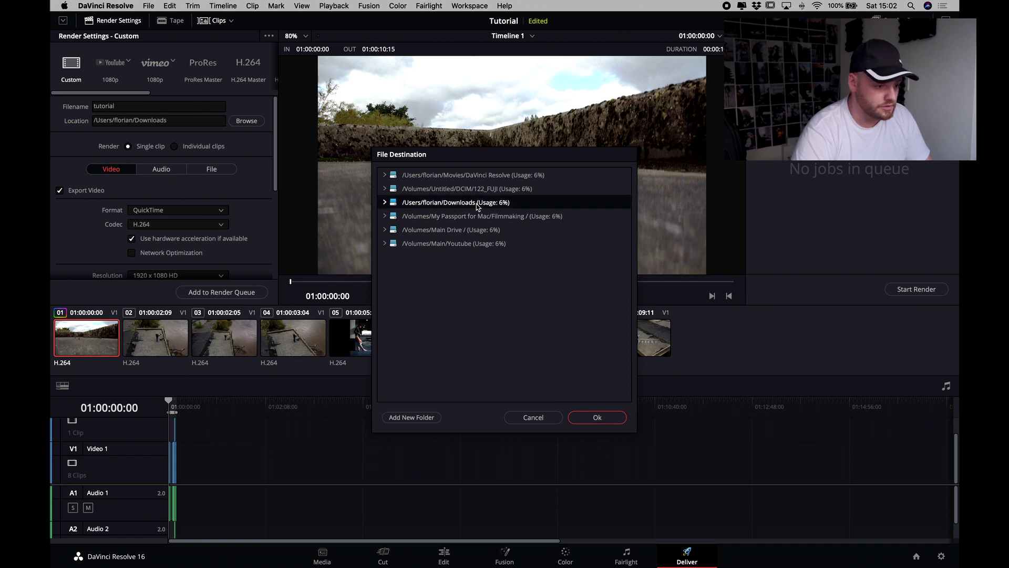
pyautogui.click(598, 419)
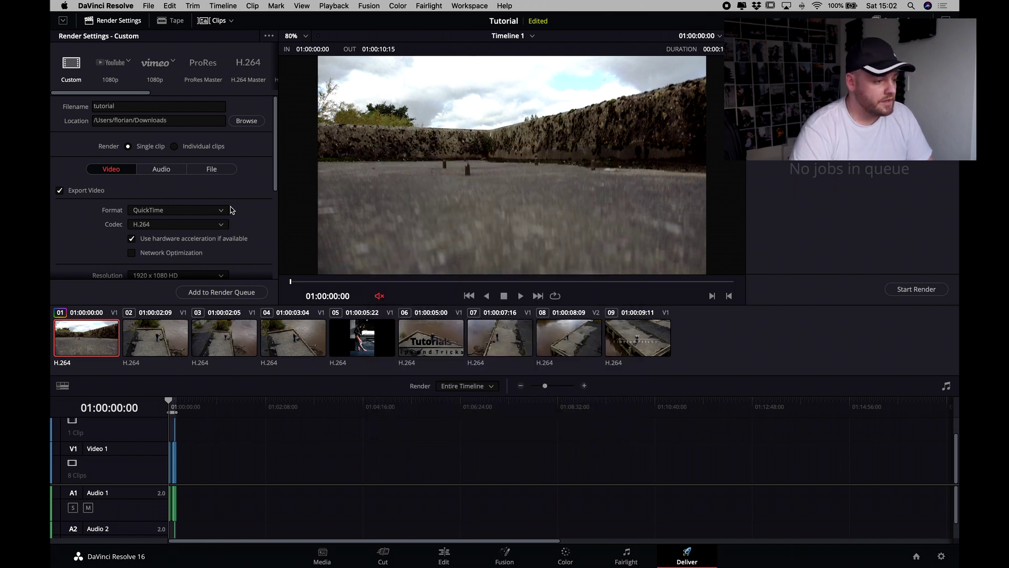
# - Limit the render to an In/Out range that ends at 01:00:01:10, where the first clip ends
pyautogui.scroll(-3, 238, 194)
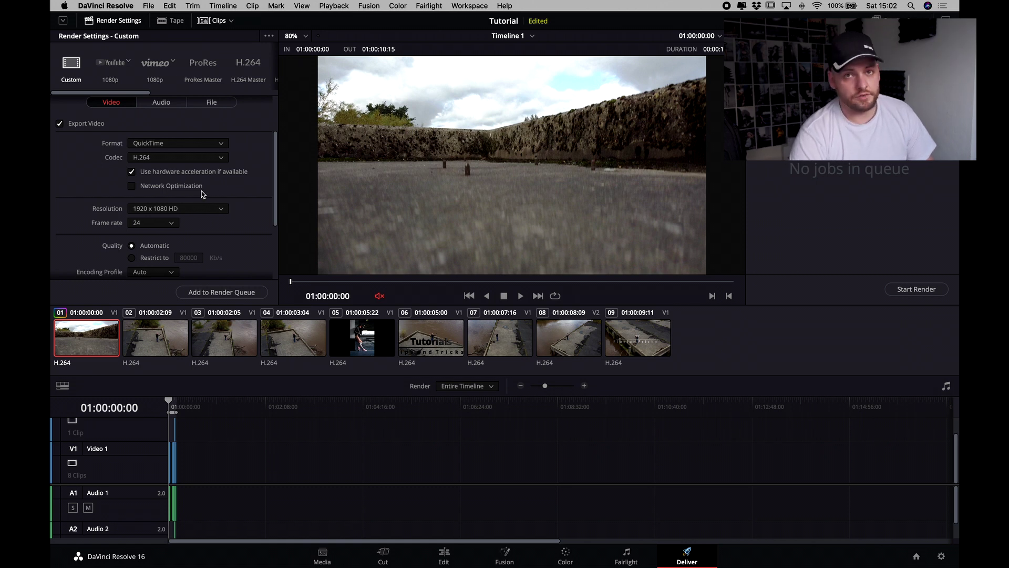
pyautogui.scroll(-1, 202, 194)
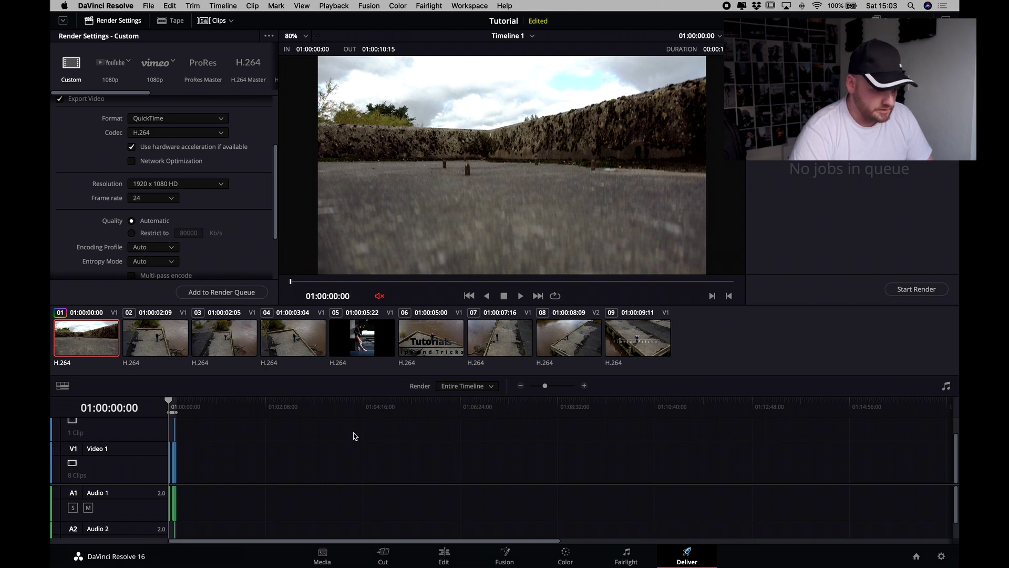
pyautogui.click(521, 385)
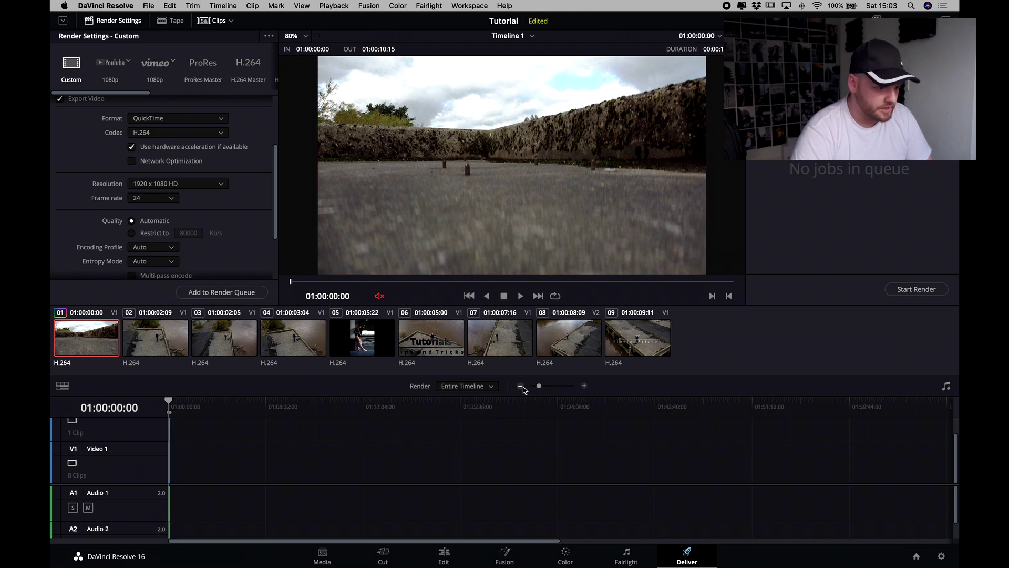
pyautogui.moveTo(534, 387); pyautogui.dragTo(568, 388)
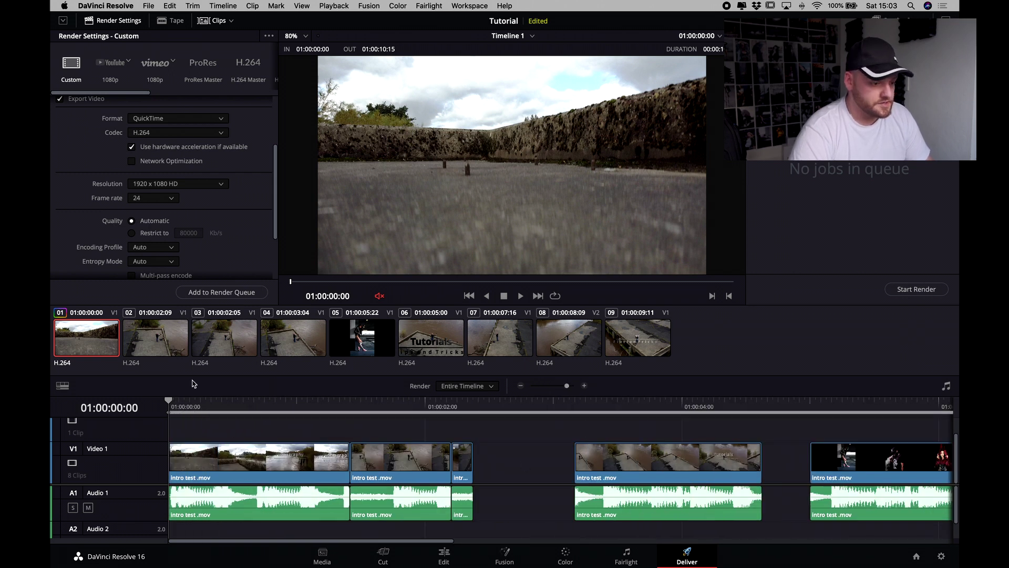
pyautogui.click(494, 388)
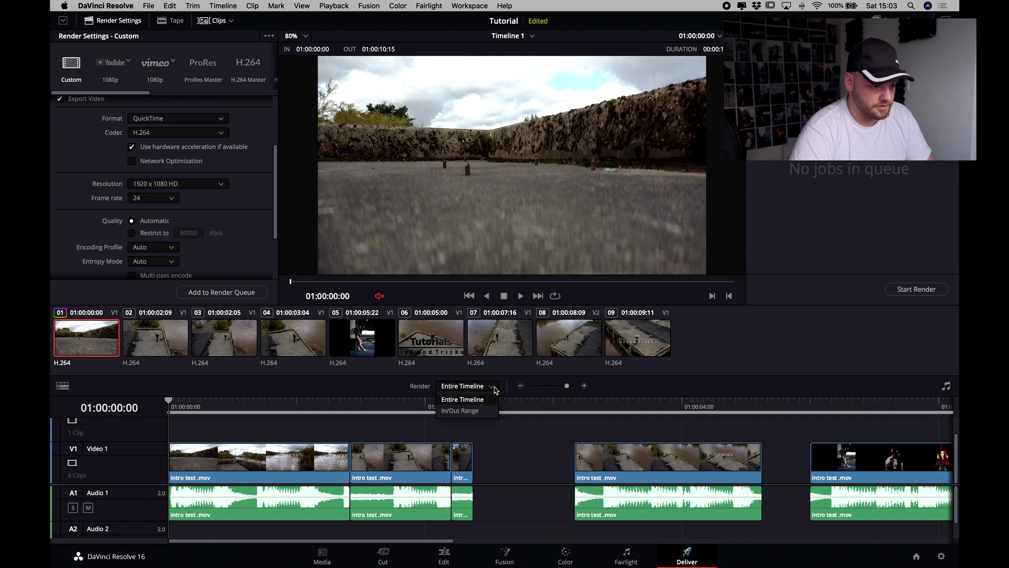
pyautogui.click(471, 412)
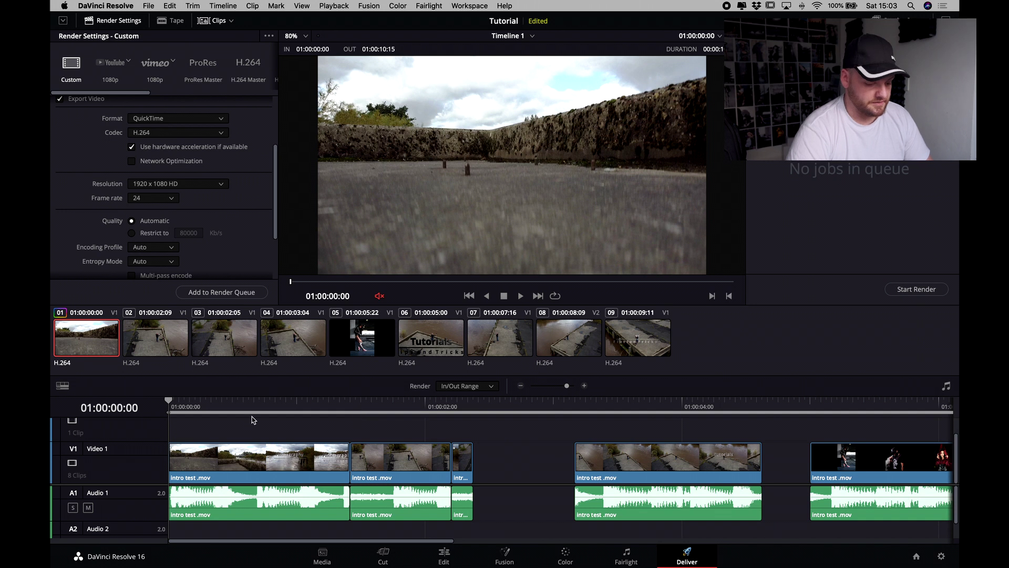
pyautogui.click(354, 403)
pyautogui.press('o')
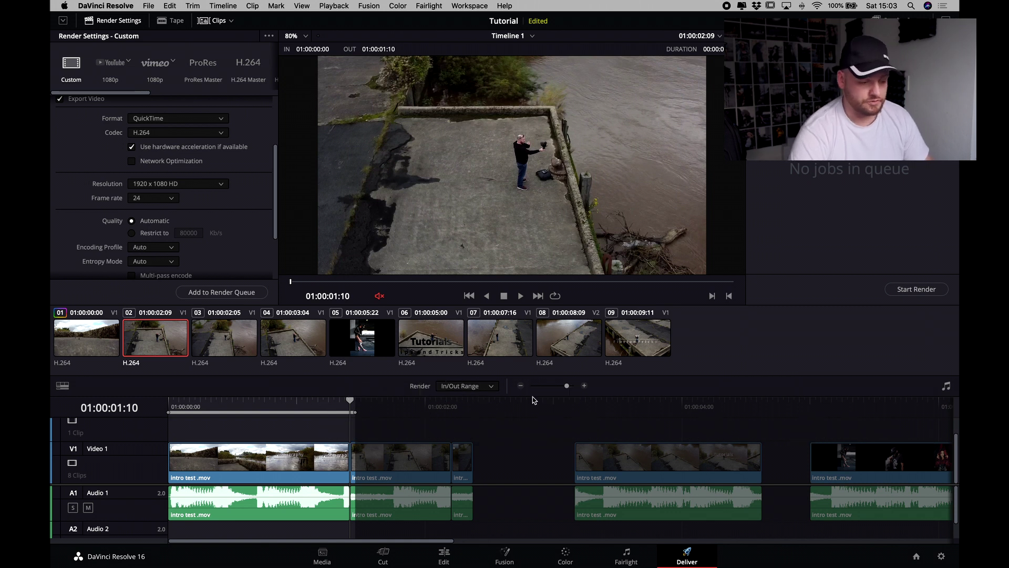
# - Set the render range to Entire Timeline, add the job to the render queue and render it
pyautogui.click(491, 387)
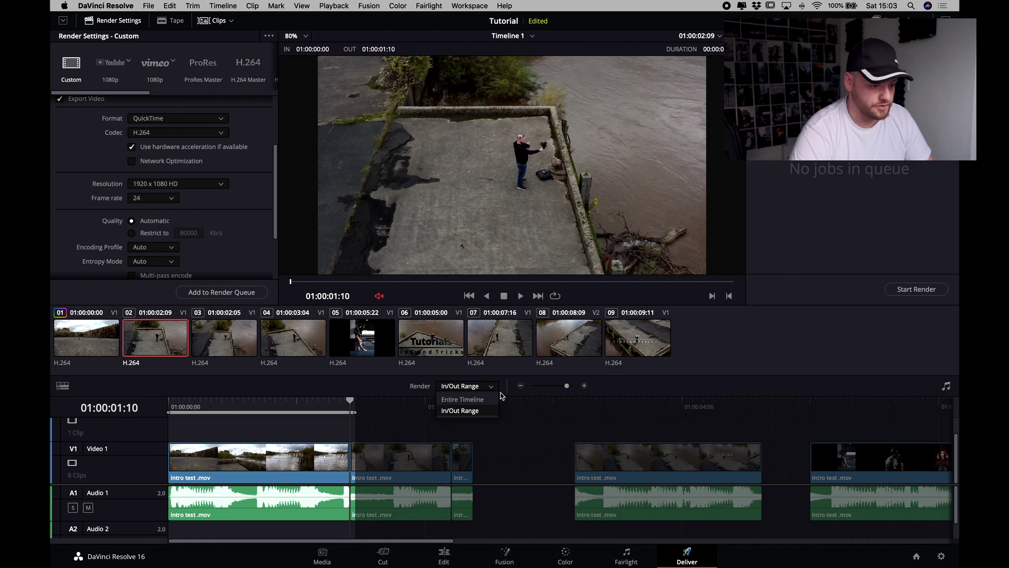
pyautogui.click(462, 399)
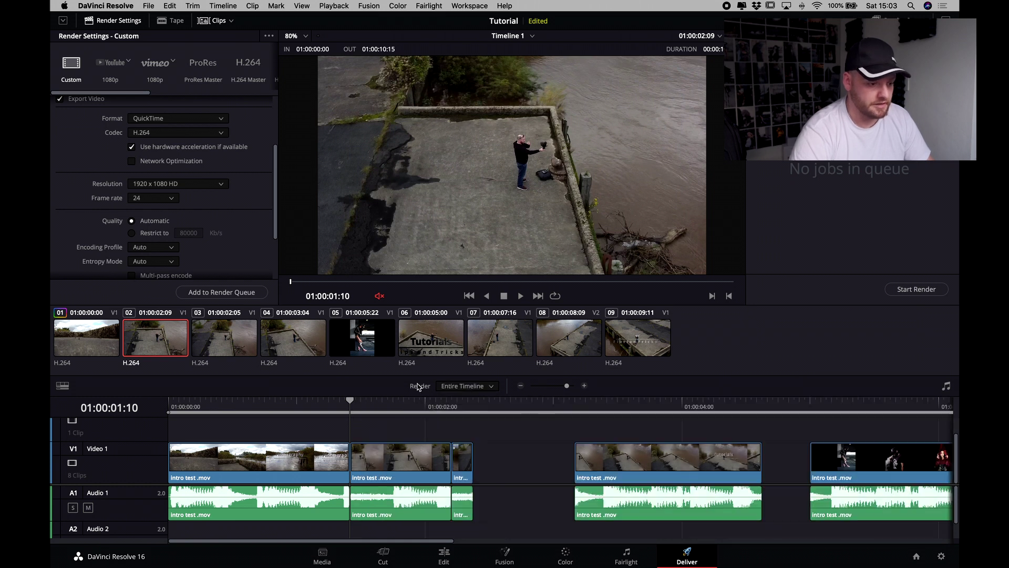
pyautogui.click(213, 293)
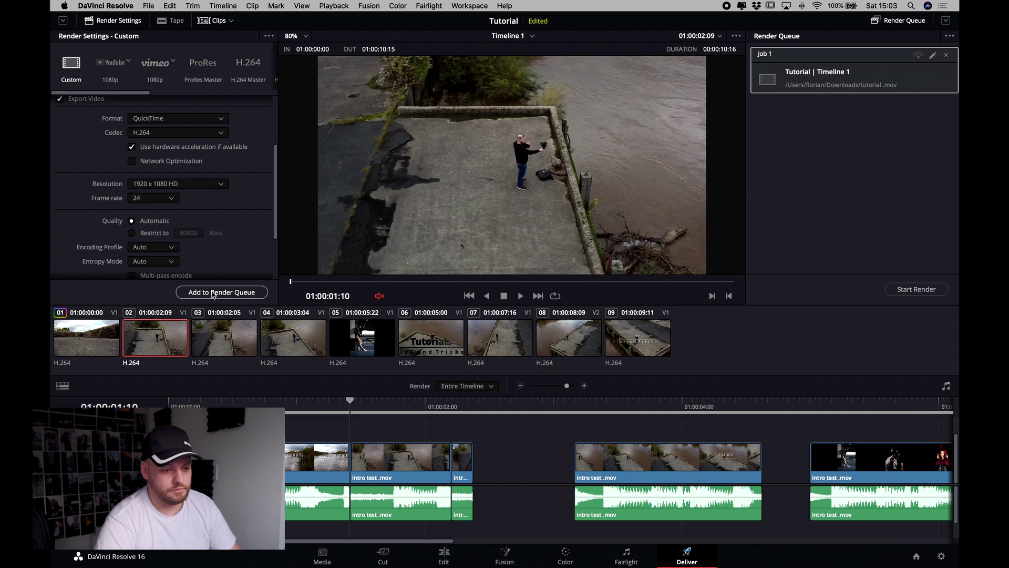
pyautogui.click(916, 289)
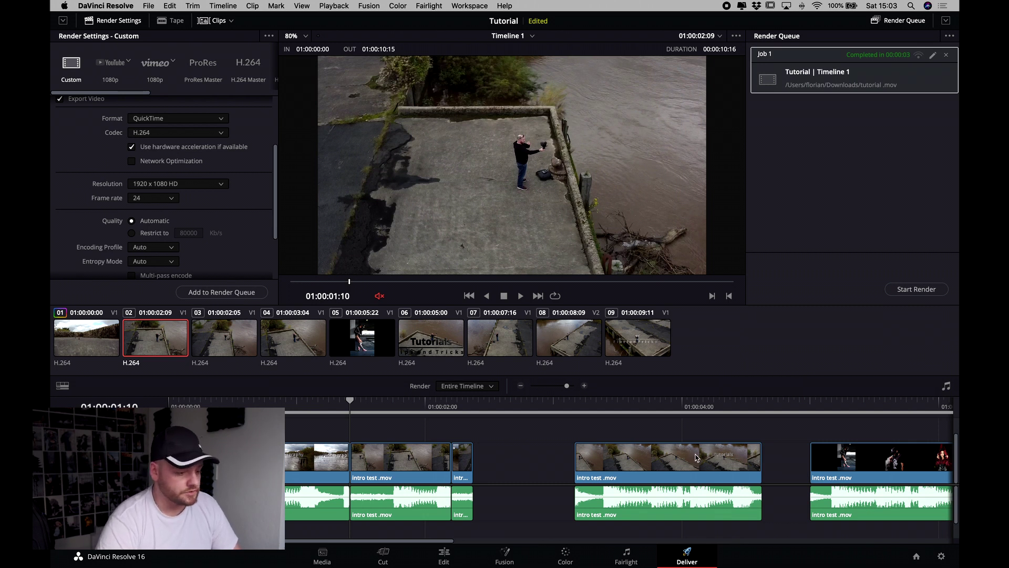
# - Switch to the Edit page and delete all the clips from Timeline 1
pyautogui.click(445, 556)
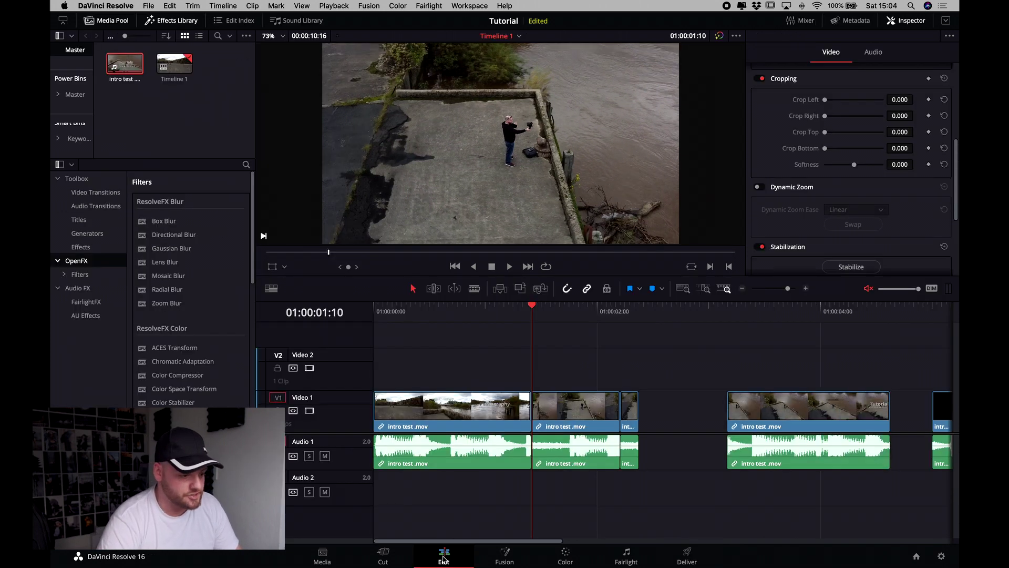
pyautogui.click(683, 289)
pyautogui.moveTo(381, 347); pyautogui.dragTo(951, 510)
pyautogui.press('Delete')
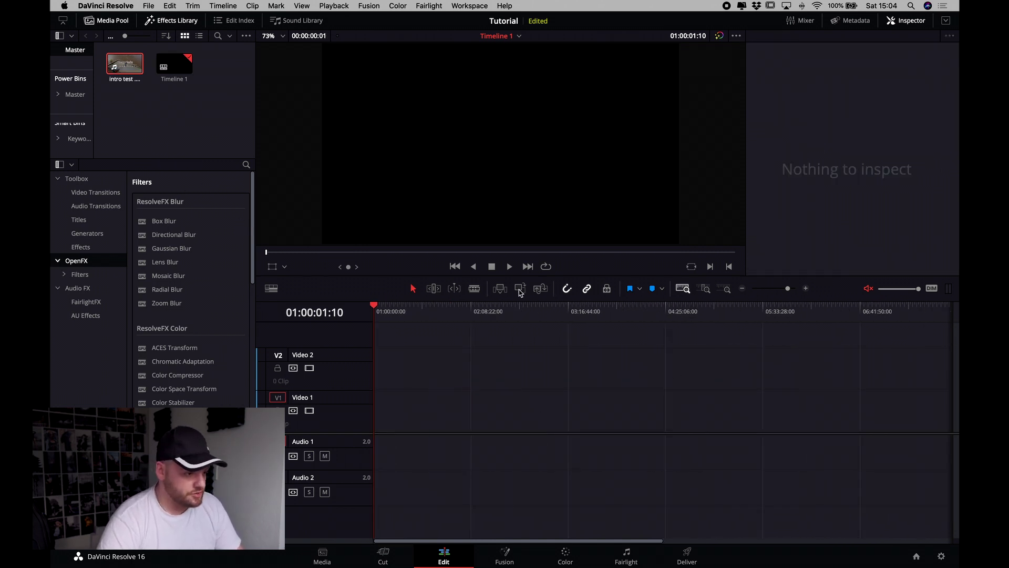
# - Place intro test .mov on the Video 1 track and delete the empty gap before it
pyautogui.moveTo(124, 64); pyautogui.dragTo(419, 427)
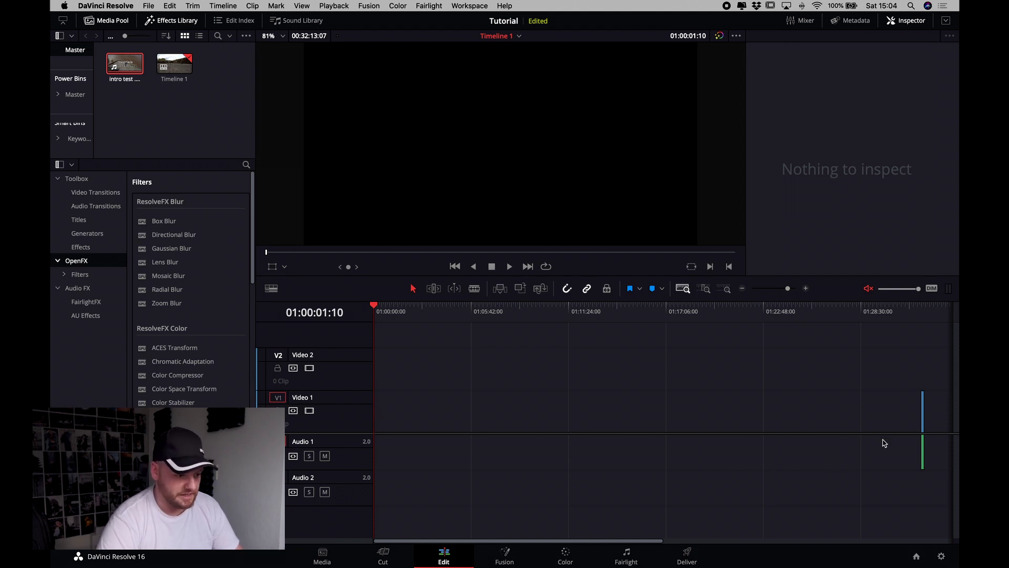
pyautogui.click(405, 416)
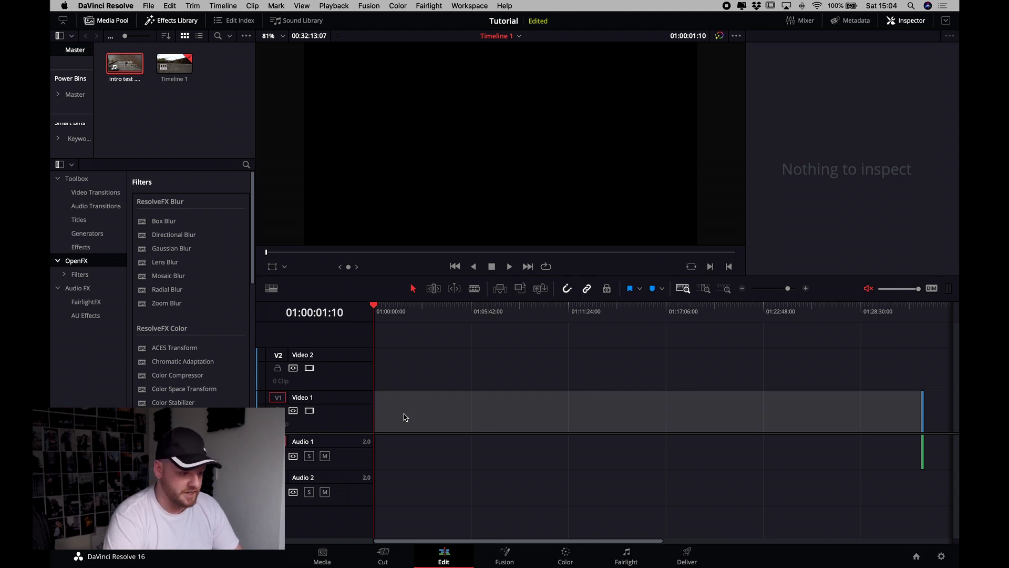
pyautogui.press('BackSpace')
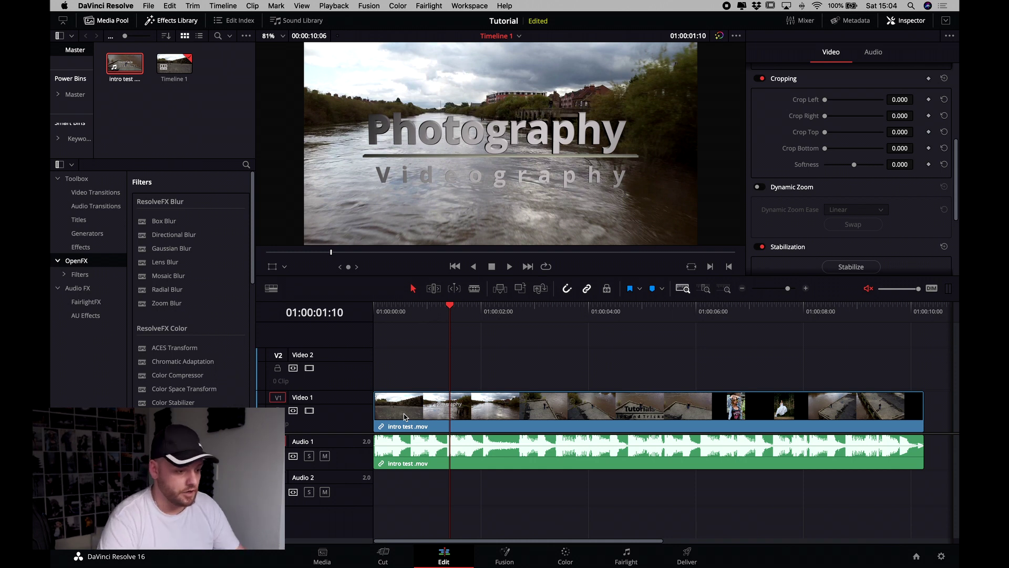
pyautogui.moveTo(450, 309); pyautogui.dragTo(332, 314)
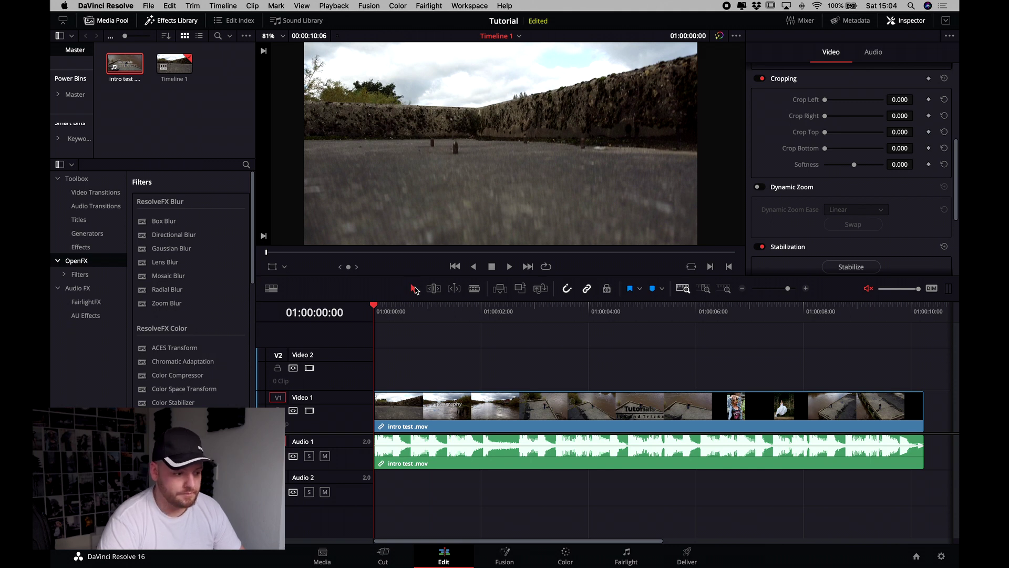
# - Split the clip at about 1.3, 3.6 and 5.3 seconds with the Blade tool, and trim about one second off the last piece's end
pyautogui.click(453, 426)
pyautogui.moveTo(453, 426); pyautogui.dragTo(494, 421)
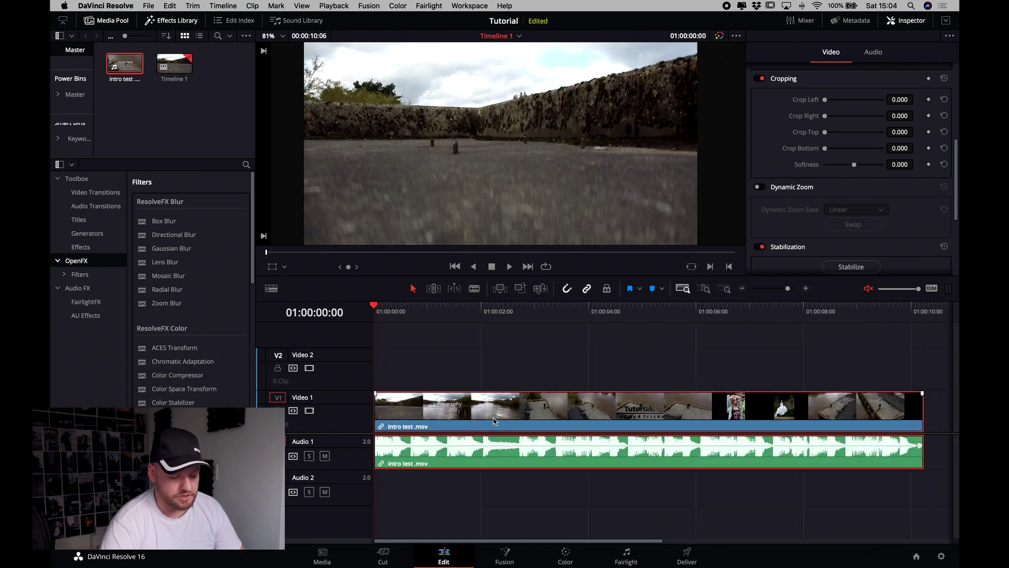
pyautogui.click(474, 288)
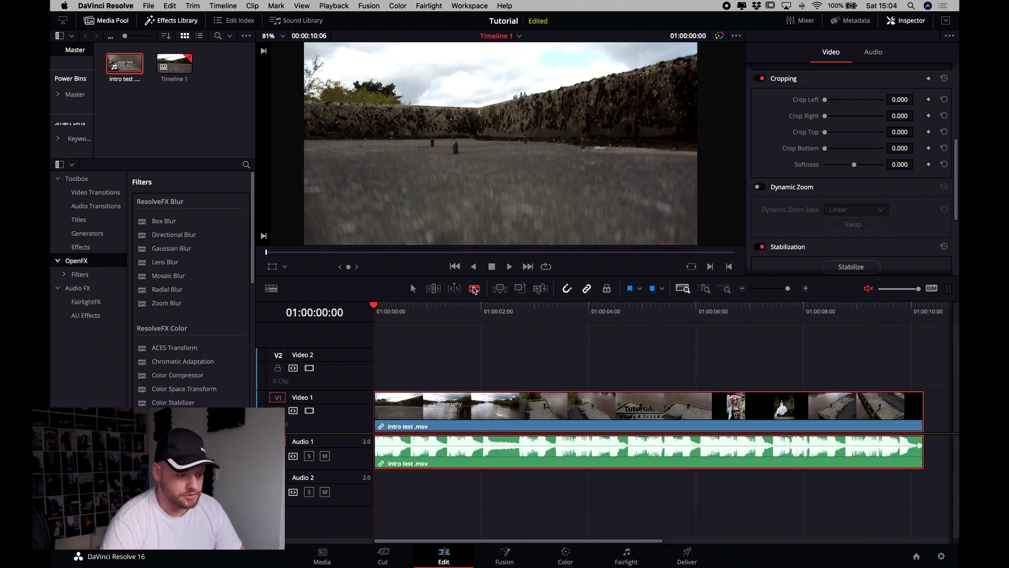
pyautogui.click(443, 413)
pyautogui.click(565, 417)
pyautogui.click(658, 412)
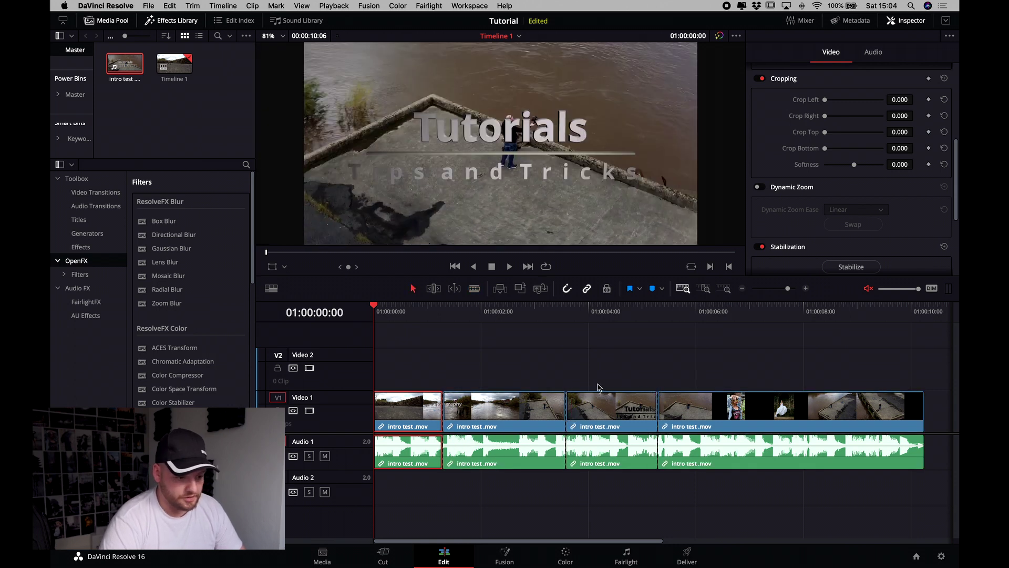
pyautogui.click(887, 411)
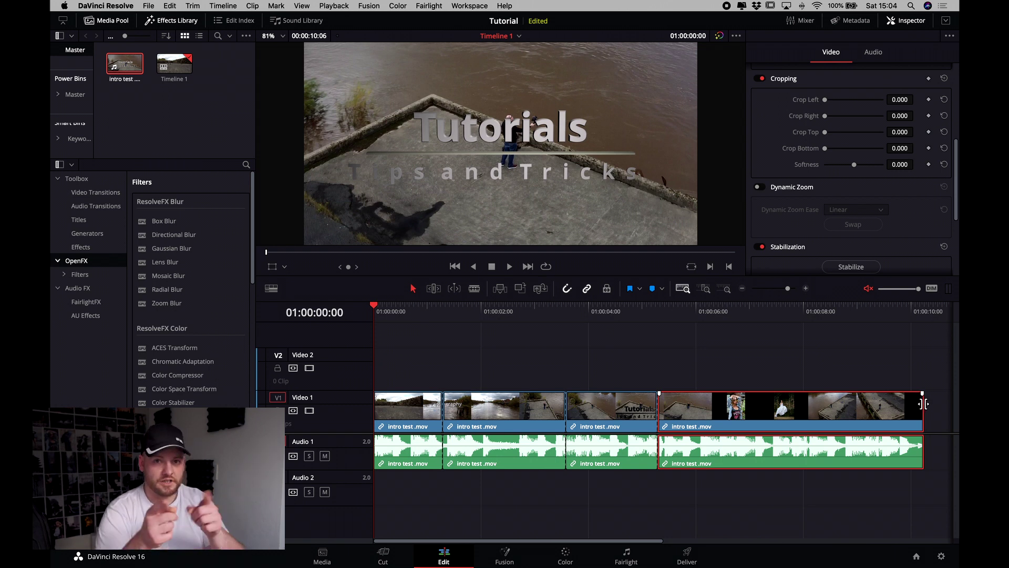
pyautogui.moveTo(924, 404); pyautogui.dragTo(871, 404)
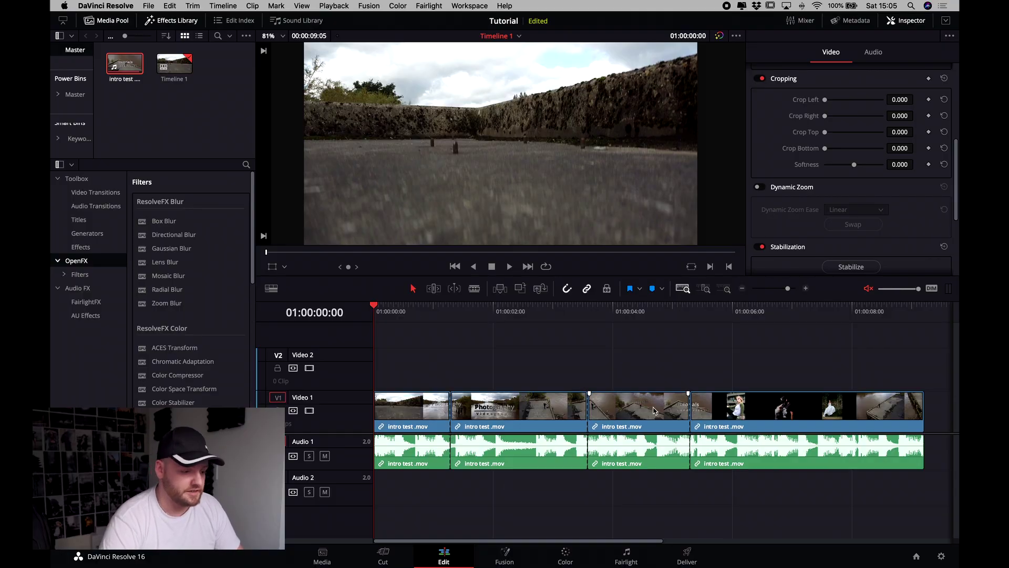
# - Examine the clips and the third clip's audio waveform in detailed zoom, and return to the full timeline view
pyautogui.click(726, 289)
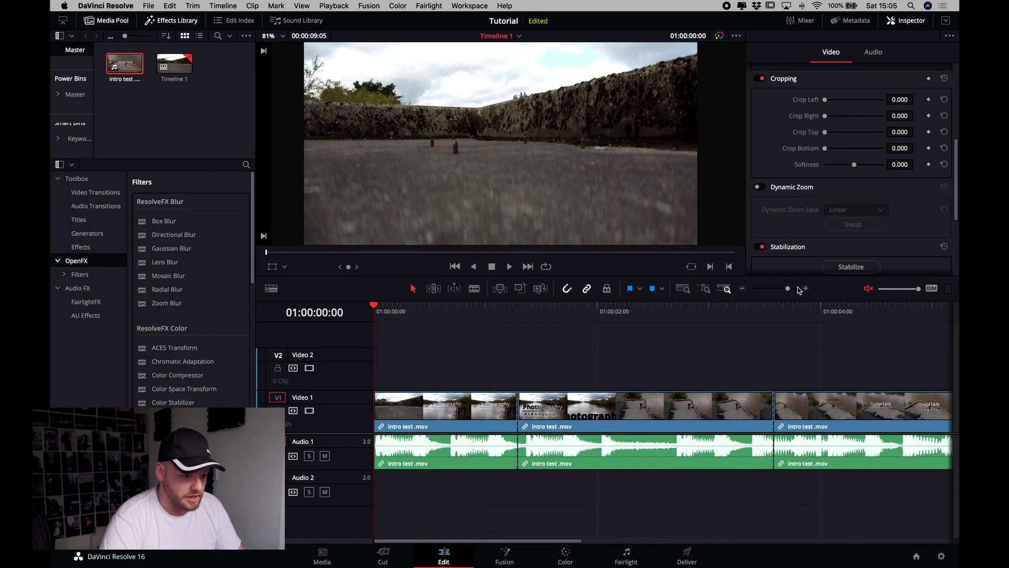
pyautogui.click(806, 288)
pyautogui.click(807, 289)
pyautogui.hscroll(15, 738, 377)
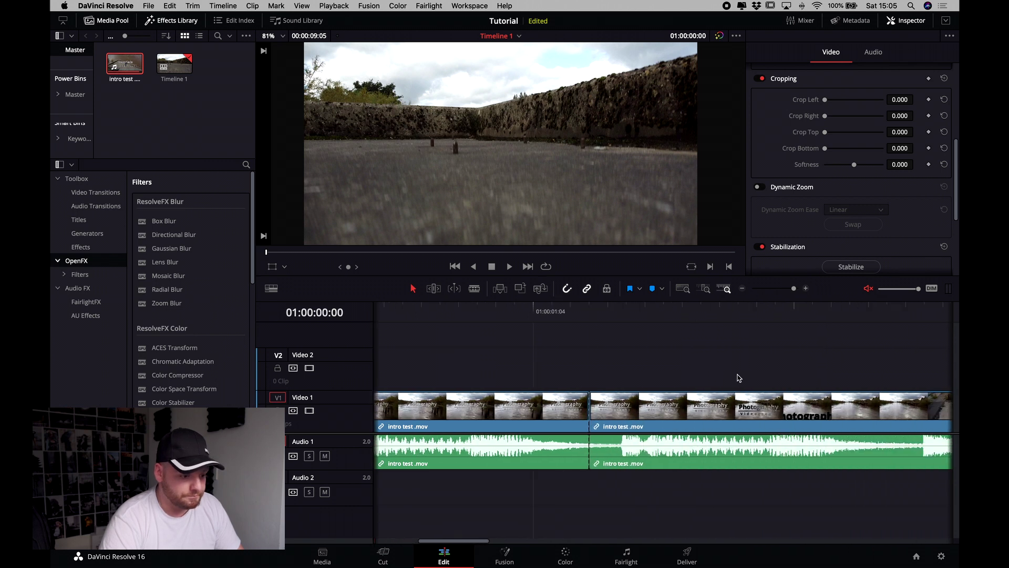
pyautogui.hscroll(12, 737, 377)
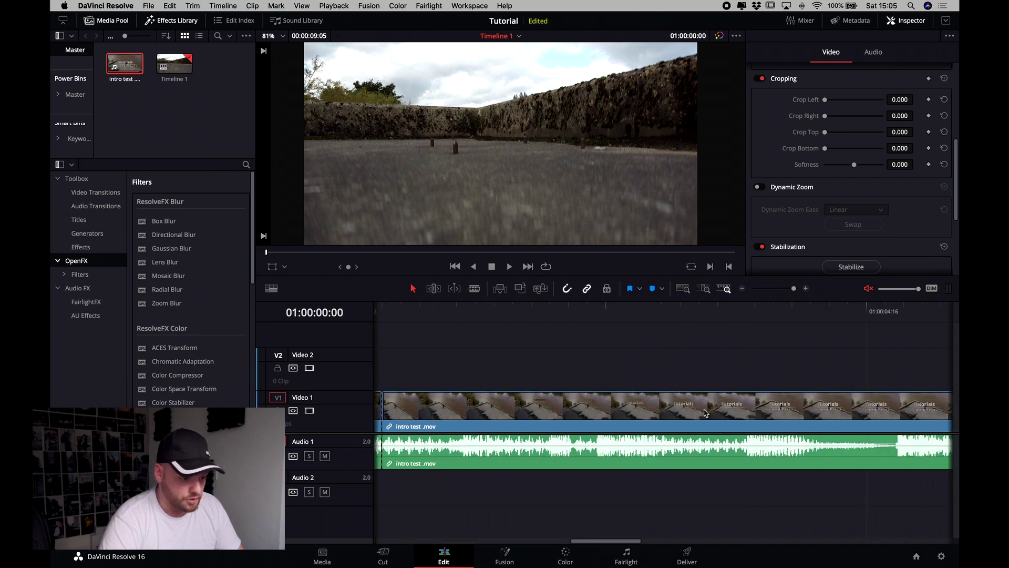
pyautogui.click(641, 455)
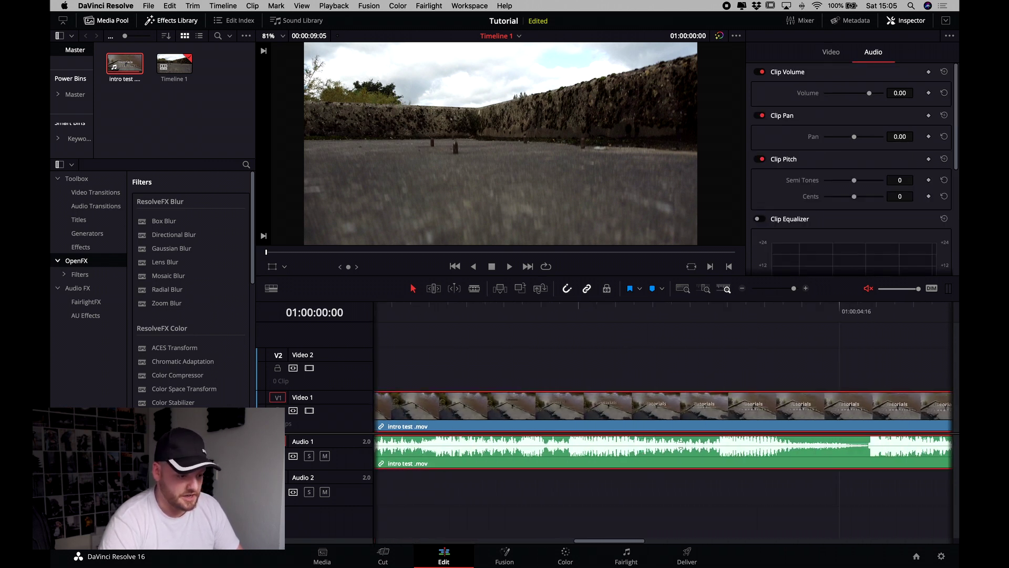
pyautogui.click(689, 440)
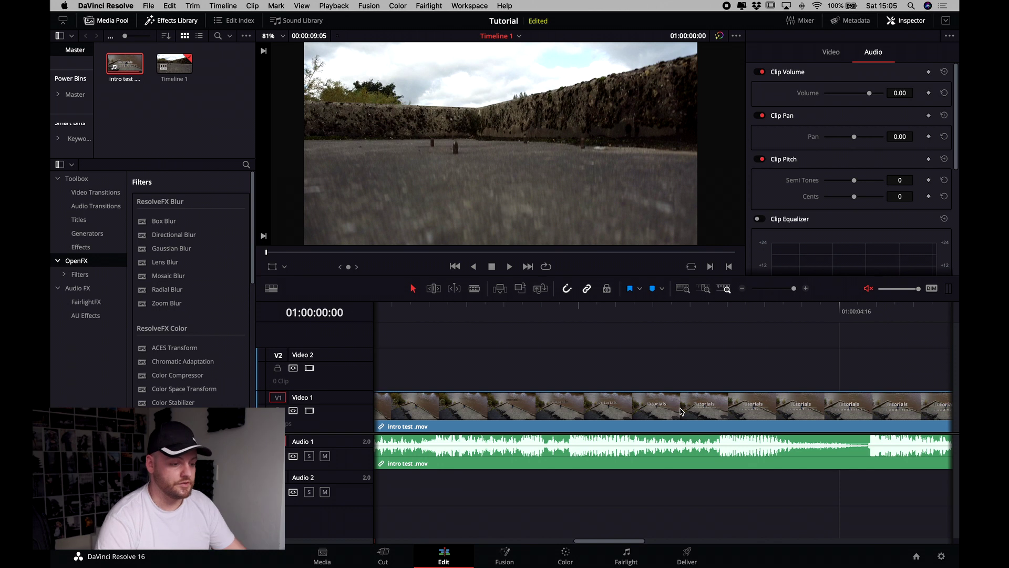
pyautogui.click(683, 289)
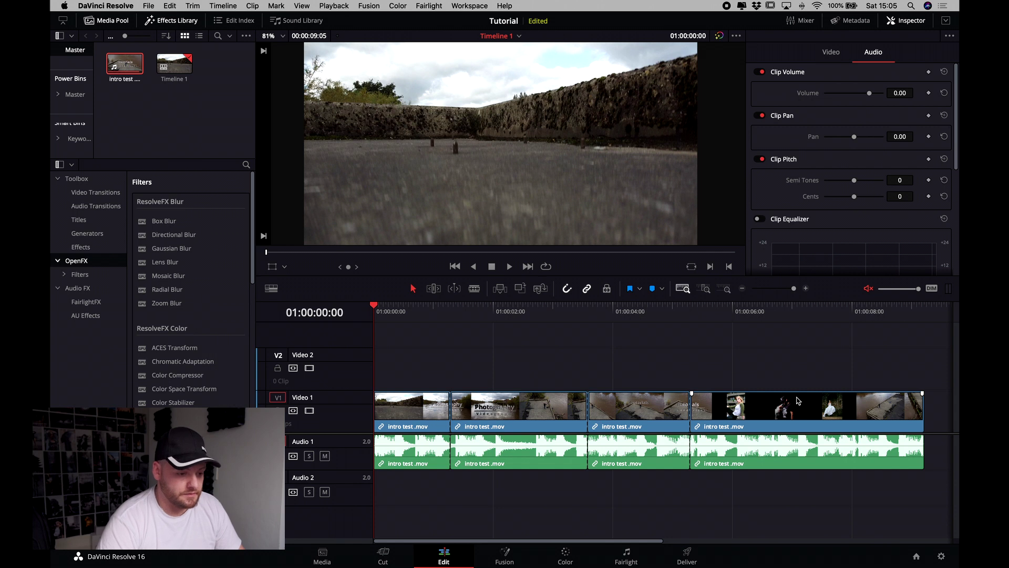
# - Unlink the video and audio of the last clip on the timeline
pyautogui.click(779, 406)
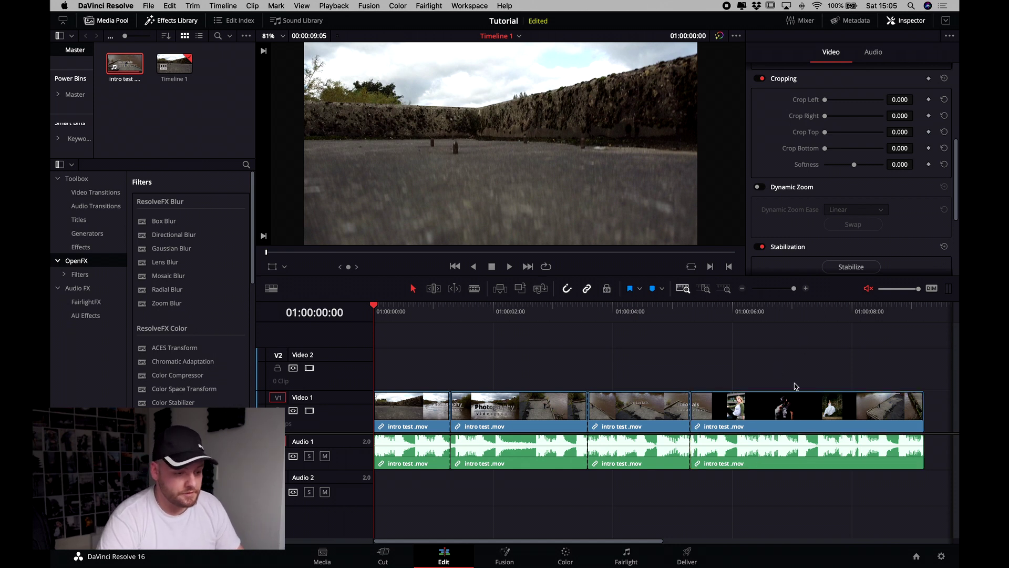
pyautogui.rightClick(787, 403)
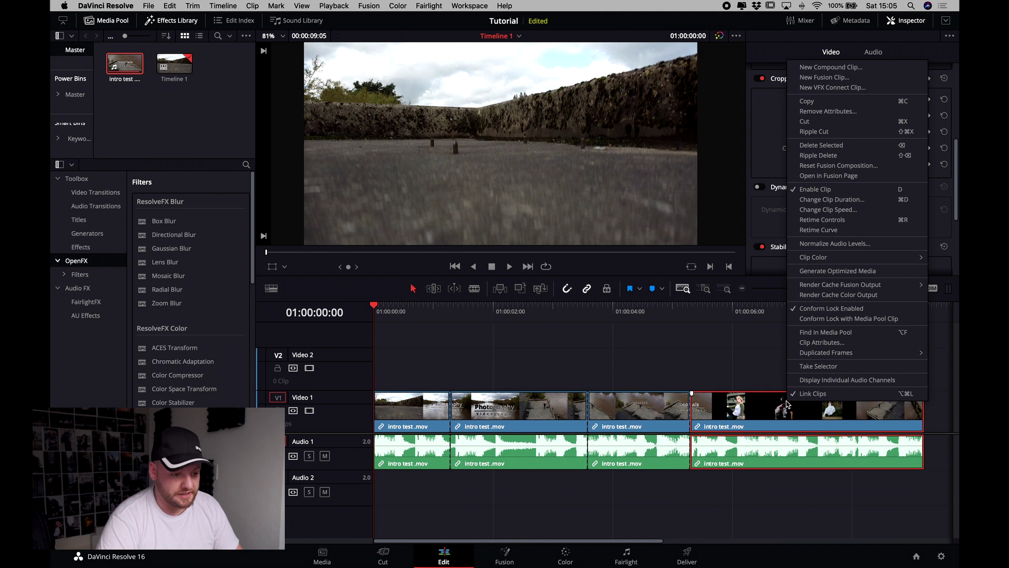
pyautogui.click(813, 393)
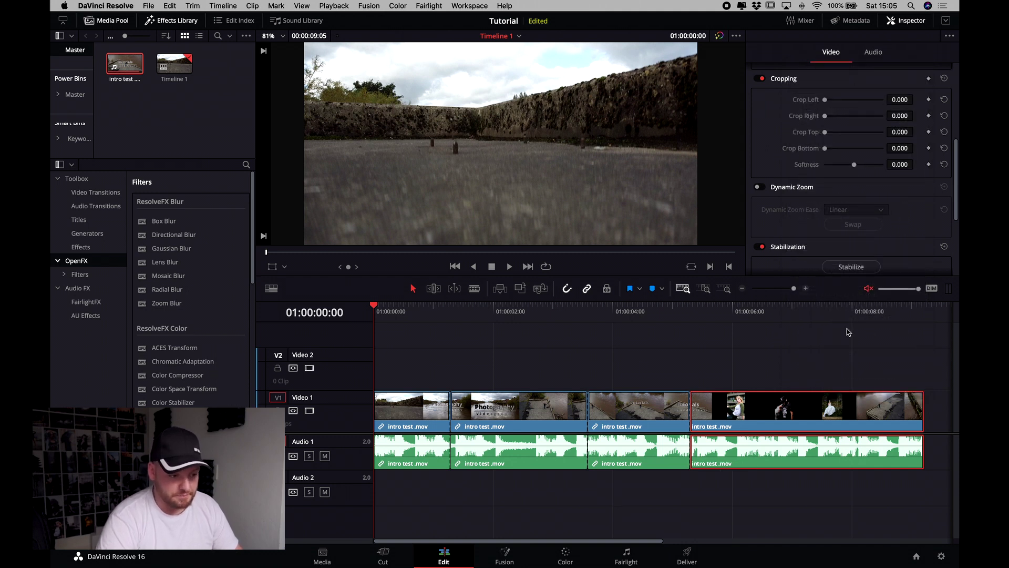
# - Move the last clip's video and audio separately, leaving a gap after the third clip and the audio starting after the video
pyautogui.click(791, 350)
pyautogui.moveTo(771, 407)
pyautogui.mouseDown()
pyautogui.moveTo(808, 408)
pyautogui.moveTo(785, 408)
pyautogui.mouseUp()
pyautogui.hscroll(3, 744, 348)
pyautogui.moveTo(684, 460); pyautogui.dragTo(789, 460)
pyautogui.moveTo(762, 404); pyautogui.dragTo(728, 419)
pyautogui.moveTo(767, 456); pyautogui.dragTo(737, 457)
pyautogui.moveTo(750, 405); pyautogui.dragTo(749, 405)
# - Link the last clip's offset video and audio together, try moving the linked pair and undo the move
pyautogui.keyDown('super'); pyautogui.click(802, 447); pyautogui.keyUp('super')
pyautogui.rightClick(802, 447)
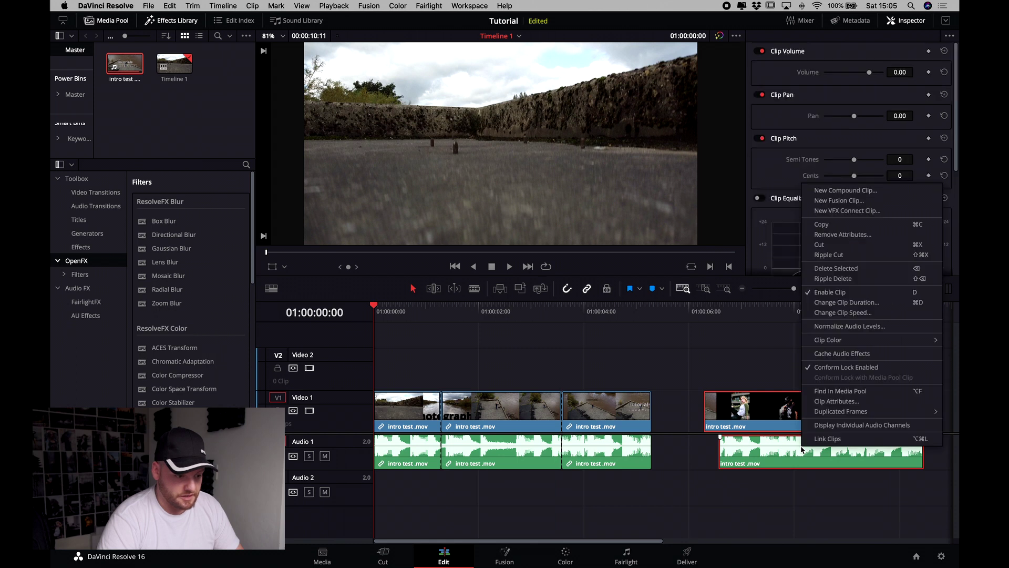
pyautogui.click(829, 440)
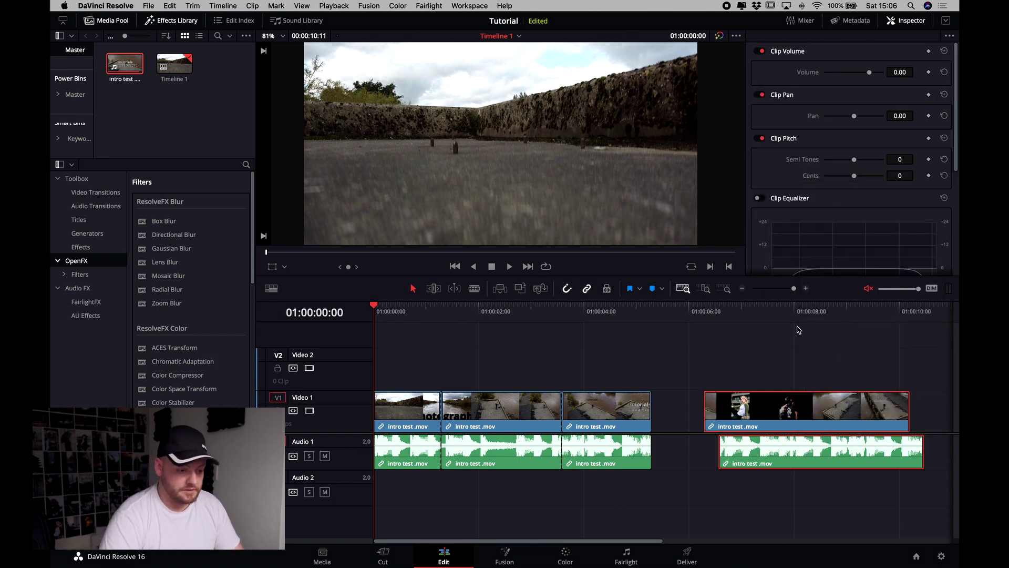
pyautogui.moveTo(756, 445)
pyautogui.mouseDown()
pyautogui.moveTo(727, 459)
pyautogui.moveTo(755, 460)
pyautogui.mouseUp()
pyautogui.press('super+z')
# - Unlink the last clip's offset video and audio, and align the audio directly beneath the video
pyautogui.moveTo(743, 374); pyautogui.dragTo(821, 499)
pyautogui.rightClick(793, 424)
pyautogui.click(809, 417)
pyautogui.moveTo(755, 453); pyautogui.dragTo(741, 456)
# - Link the last clip's aligned video and audio, and move the clip back against the end of the third clip
pyautogui.moveTo(762, 351); pyautogui.dragTo(816, 499)
pyautogui.rightClick(812, 426)
pyautogui.click(834, 419)
pyautogui.click(775, 373)
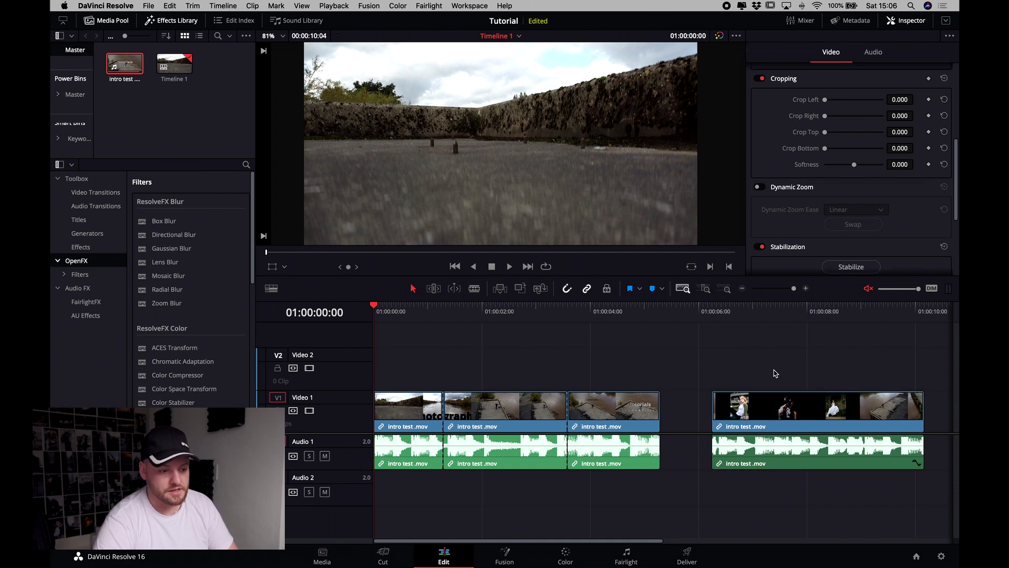
pyautogui.moveTo(782, 406); pyautogui.dragTo(731, 406)
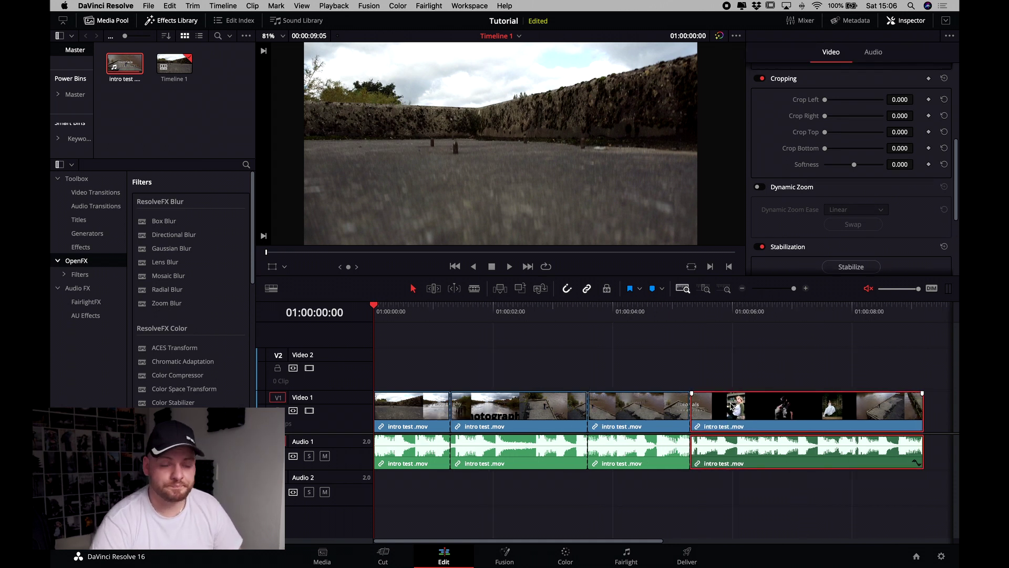